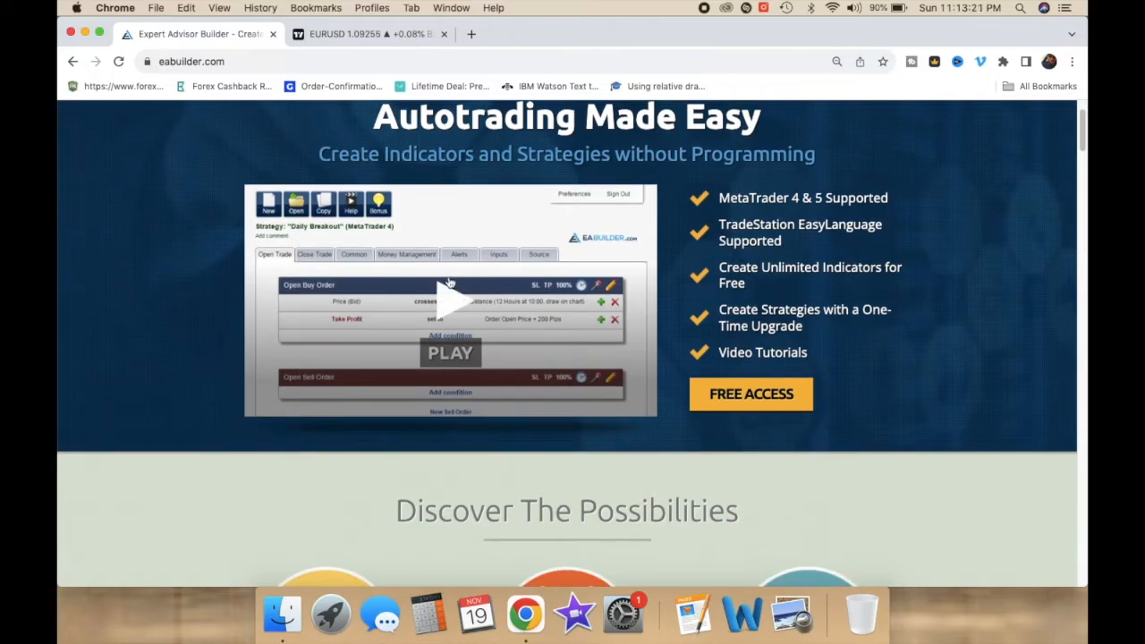
# Step: Scroll through the EA Builder home page to review its features
pyautogui.scroll(-5, 943, 340)
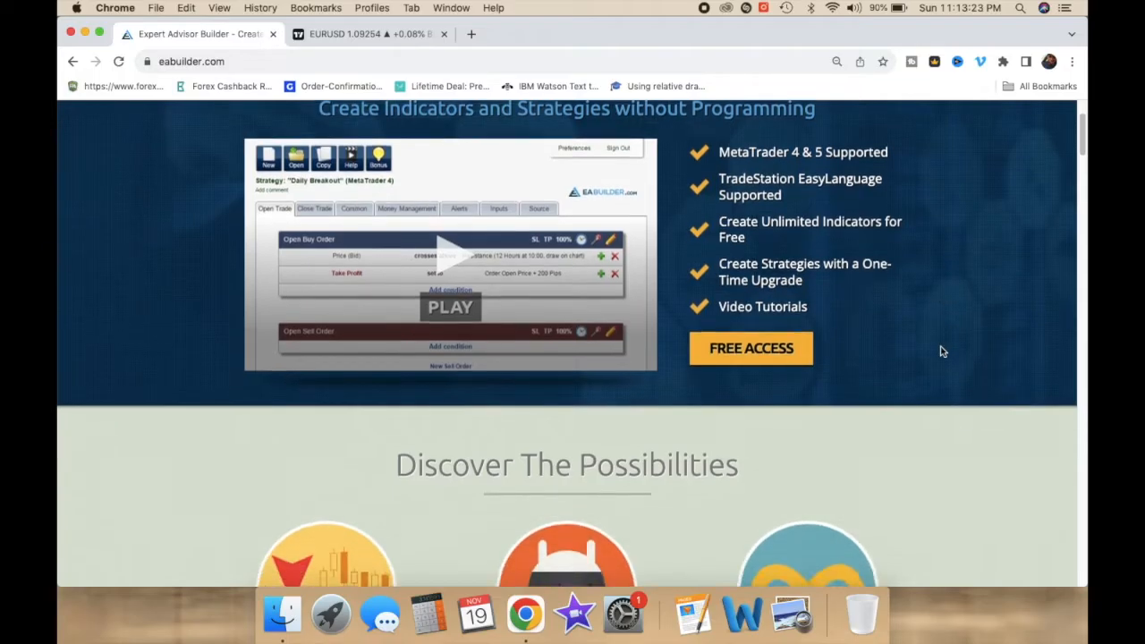
pyautogui.scroll(-2, 939, 351)
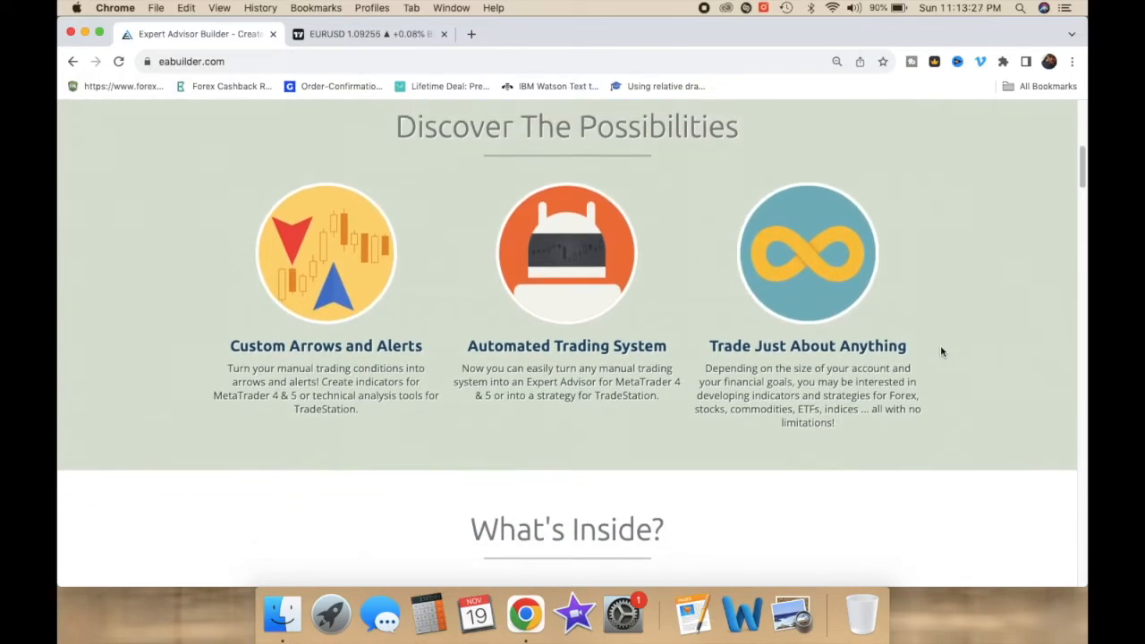
pyautogui.scroll(-3, 939, 352)
pyautogui.scroll(-5, 940, 351)
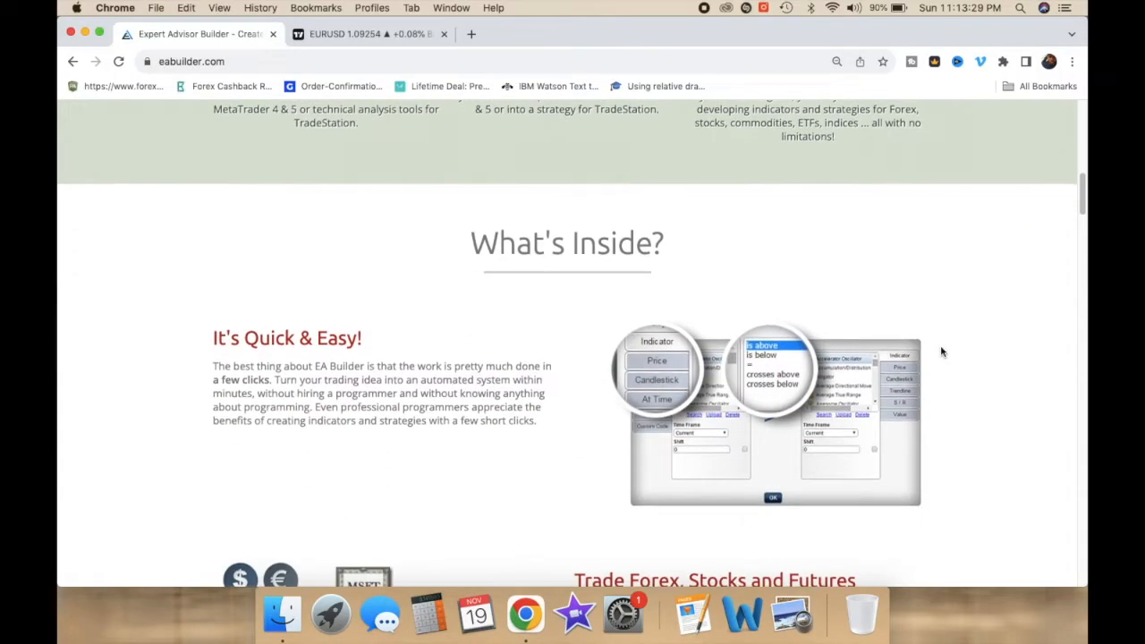
pyautogui.scroll(-5, 940, 352)
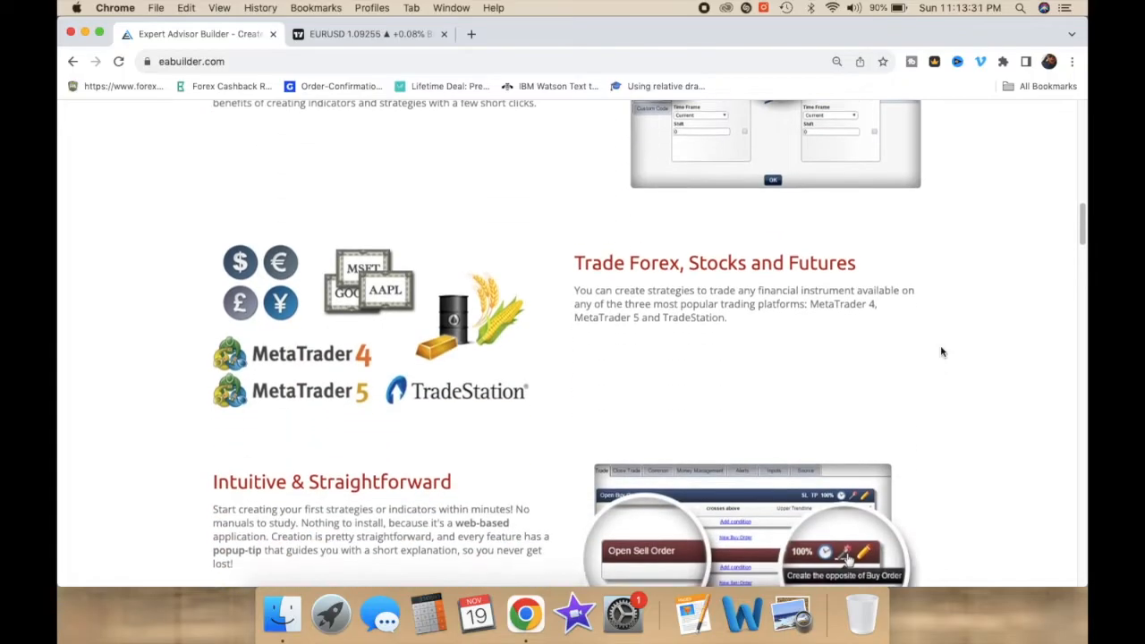
pyautogui.scroll(-4, 939, 352)
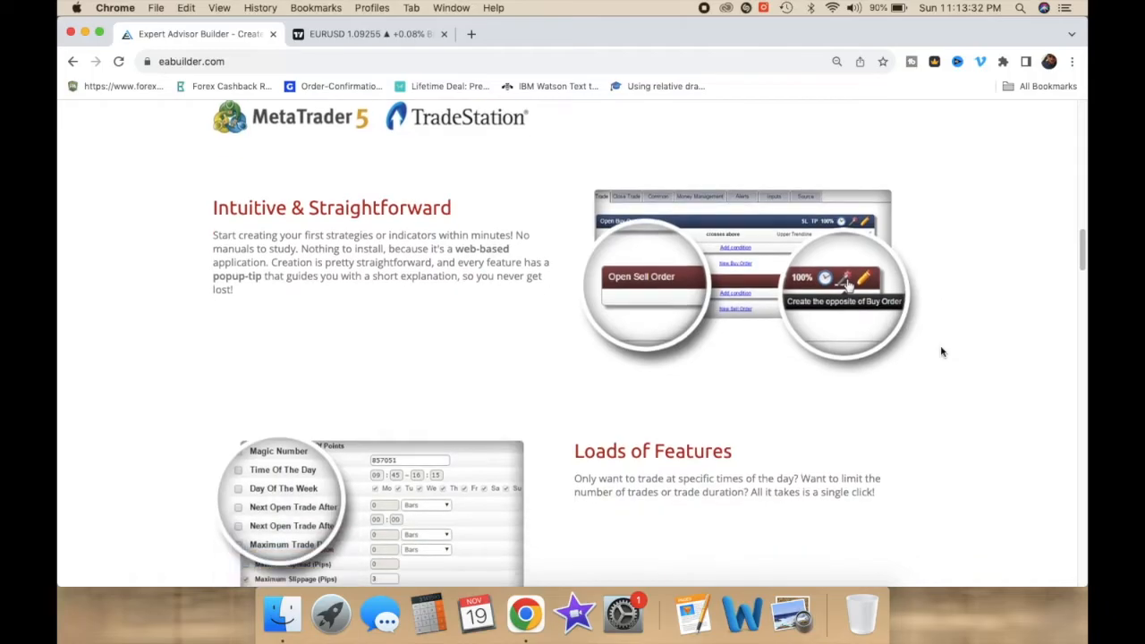
pyautogui.scroll(-5, 940, 352)
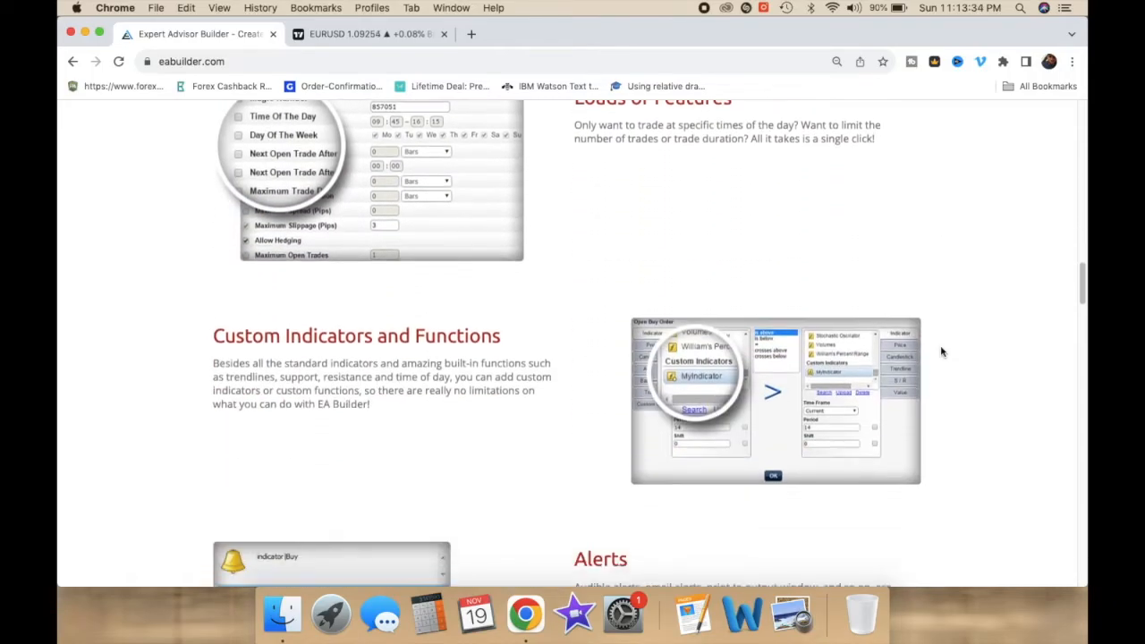
pyautogui.scroll(2, 940, 351)
pyautogui.scroll(-6, 939, 351)
pyautogui.scroll(15, 940, 351)
pyautogui.scroll(-1, 940, 351)
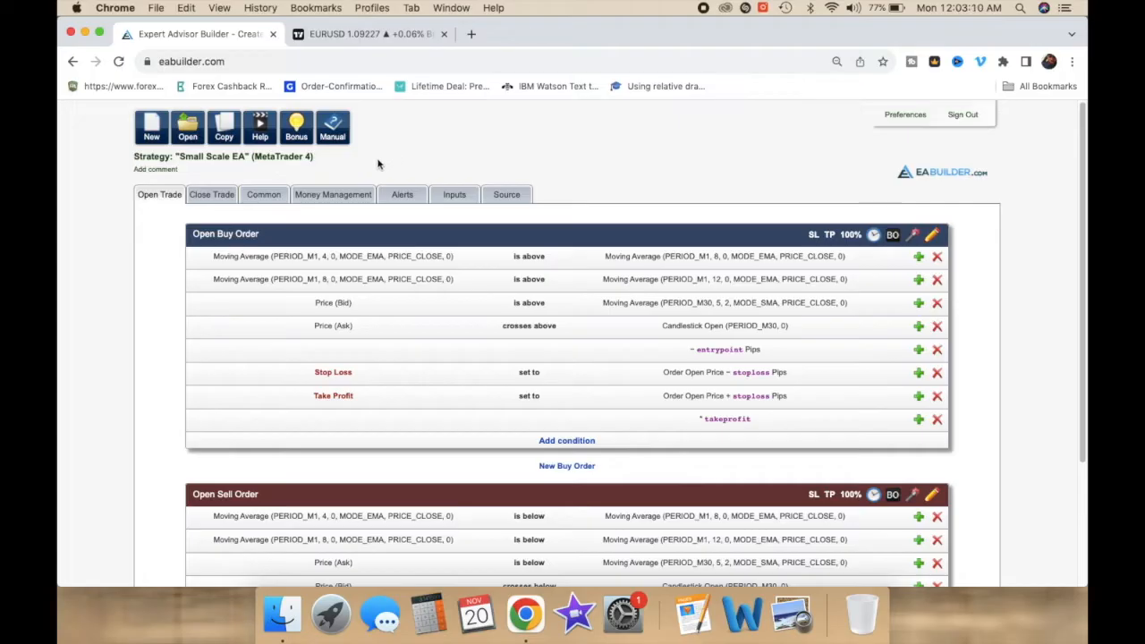
# Step: Create a new MetaTrader 4 strategy named Daily Breakout
pyautogui.click(152, 135)
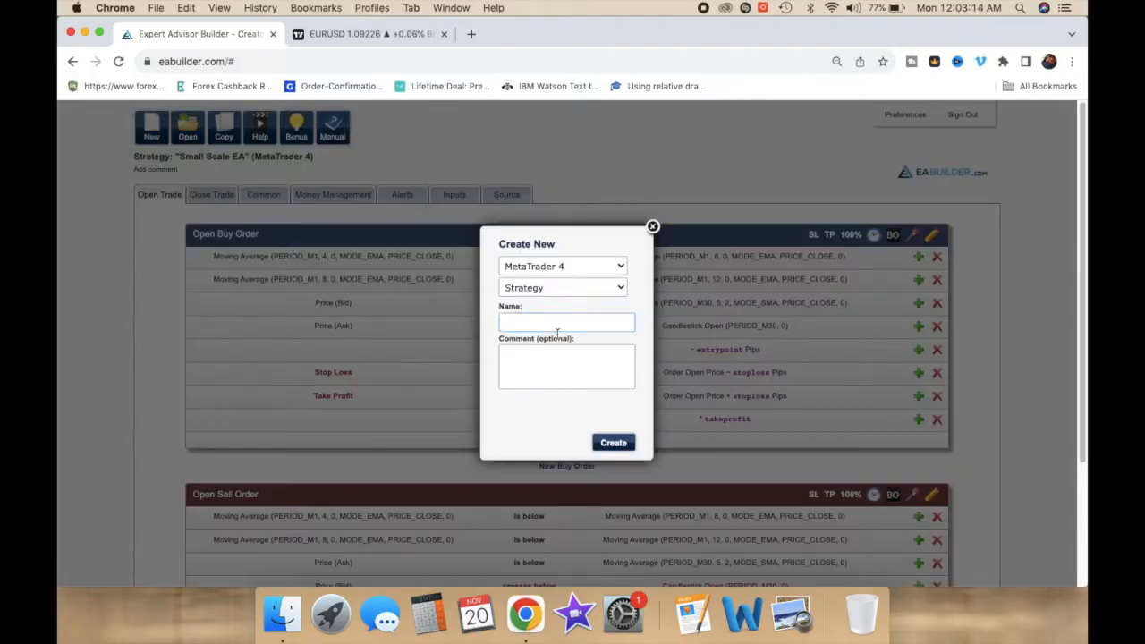
pyautogui.click(533, 267)
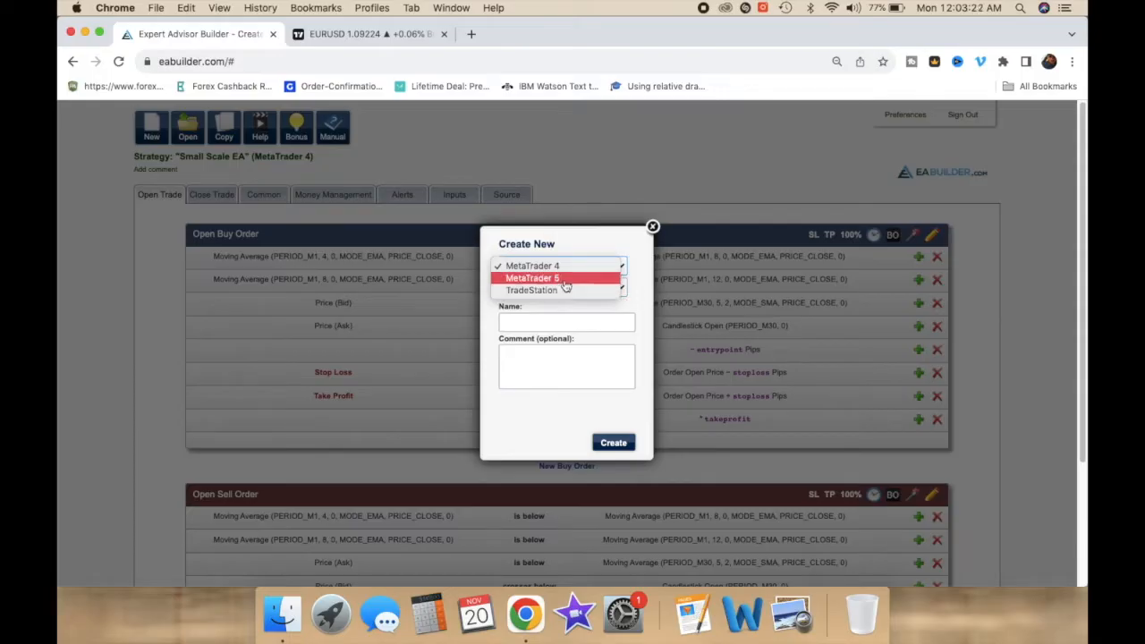
pyautogui.click(560, 265)
pyautogui.click(541, 287)
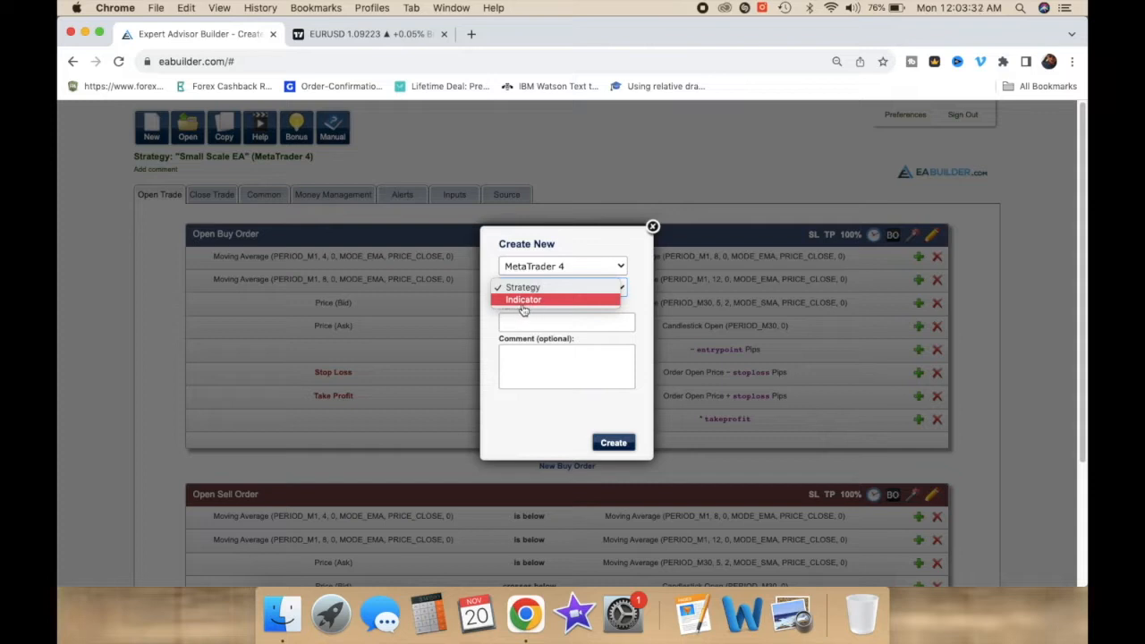
pyautogui.click(539, 299)
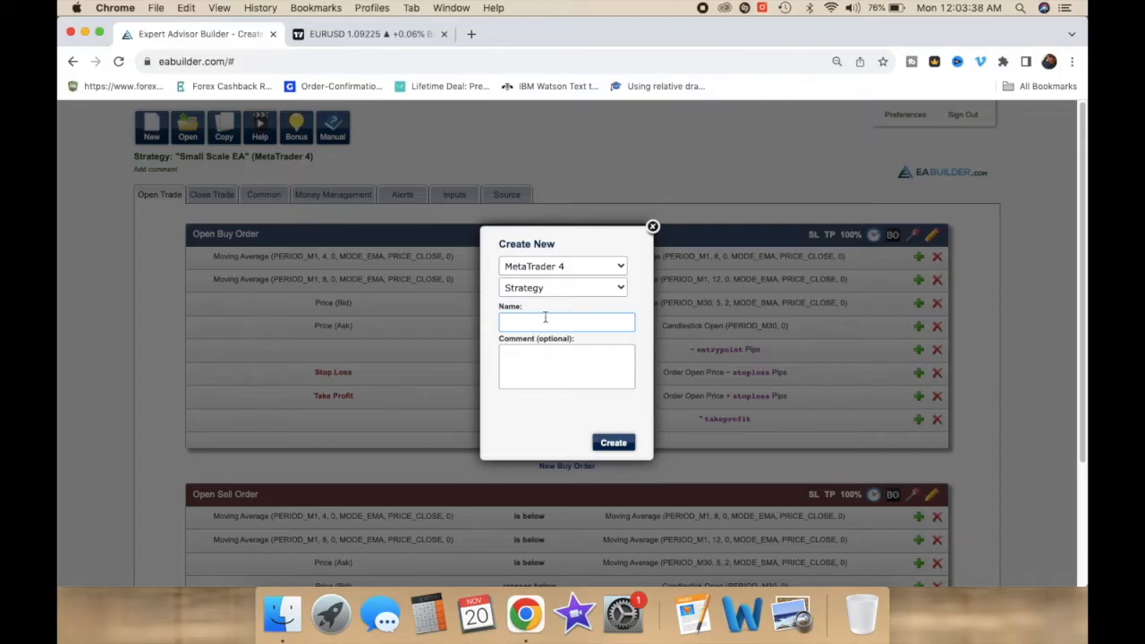
pyautogui.click(534, 376)
pyautogui.click(519, 322)
pyautogui.write('Daily Breakout')
pyautogui.click(614, 444)
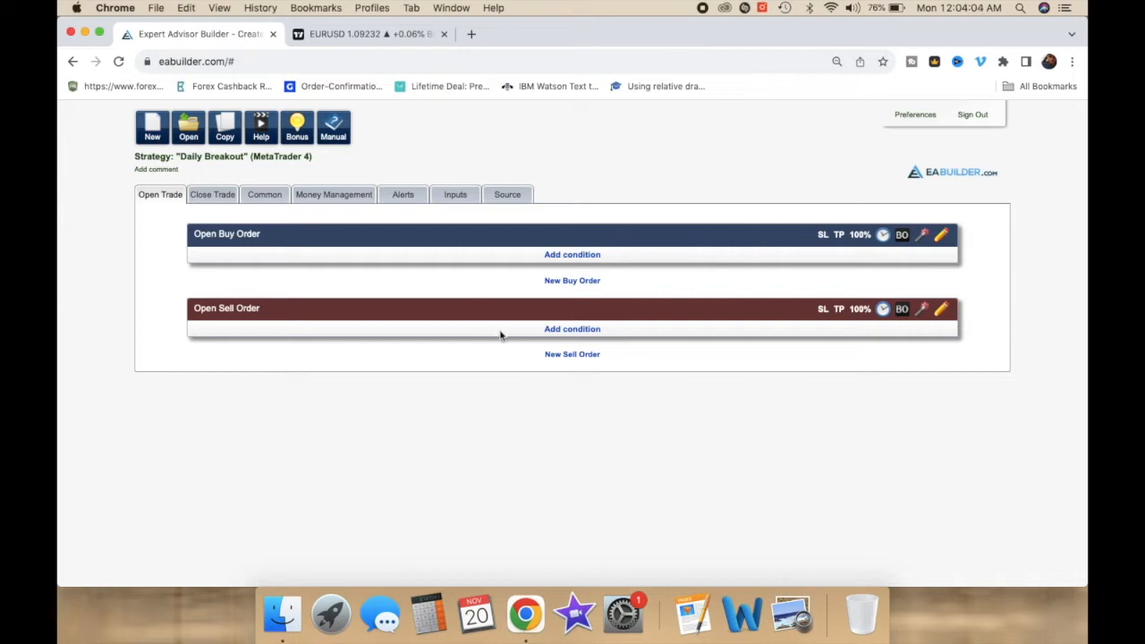
# Step: Switch to the EURUSD chart tab and set the chart timeframe to 1 day
pyautogui.click(369, 34)
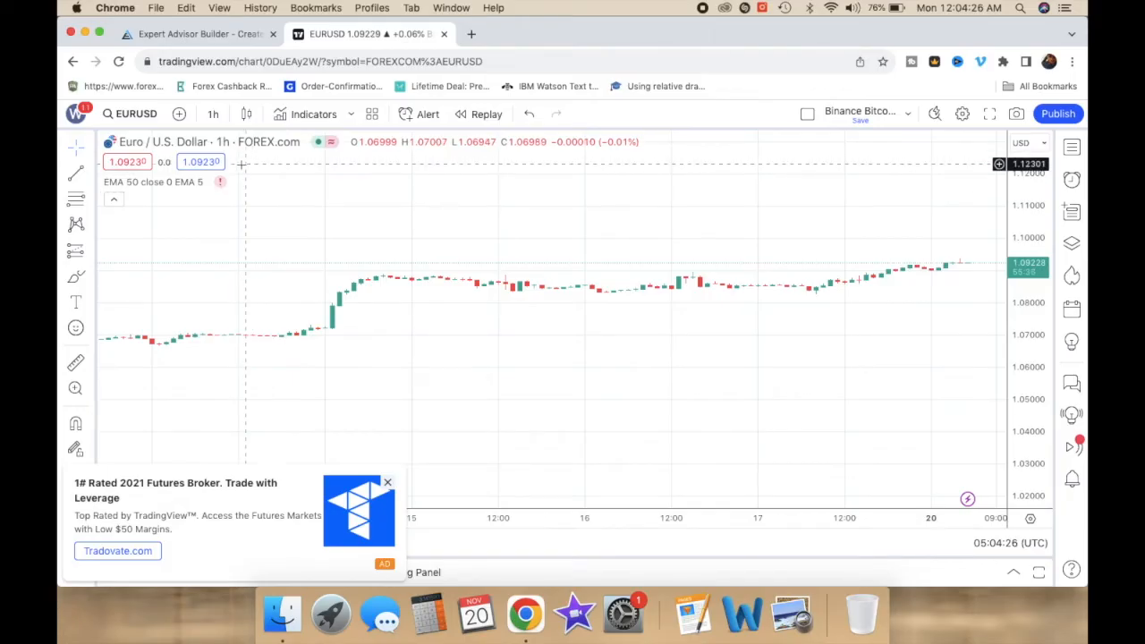
pyautogui.click(214, 115)
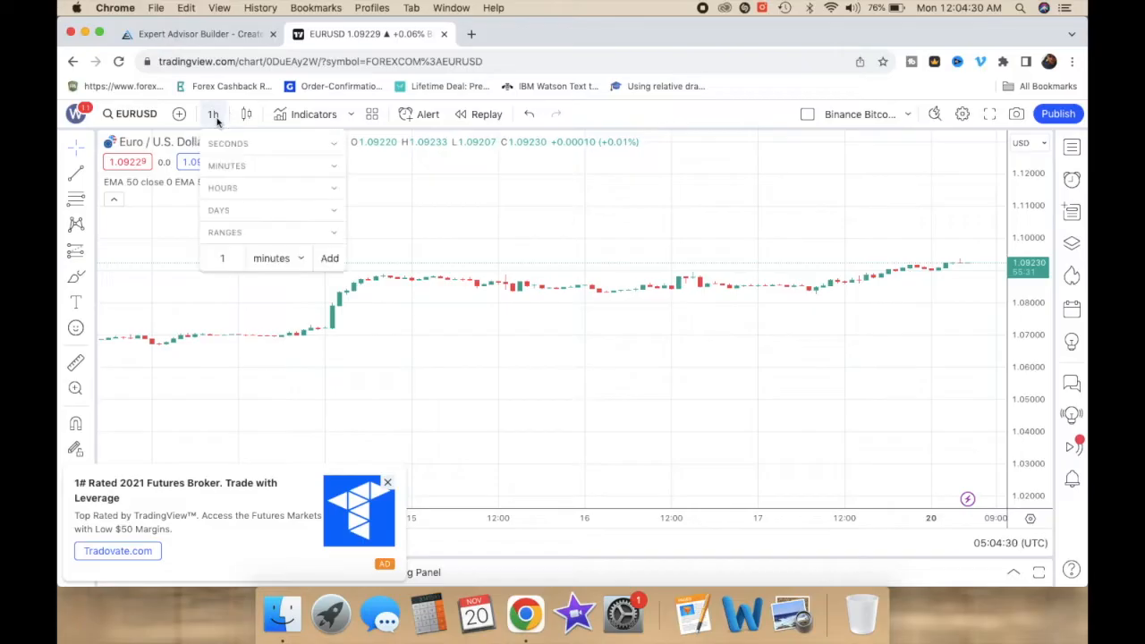
pyautogui.click(242, 212)
pyautogui.click(223, 233)
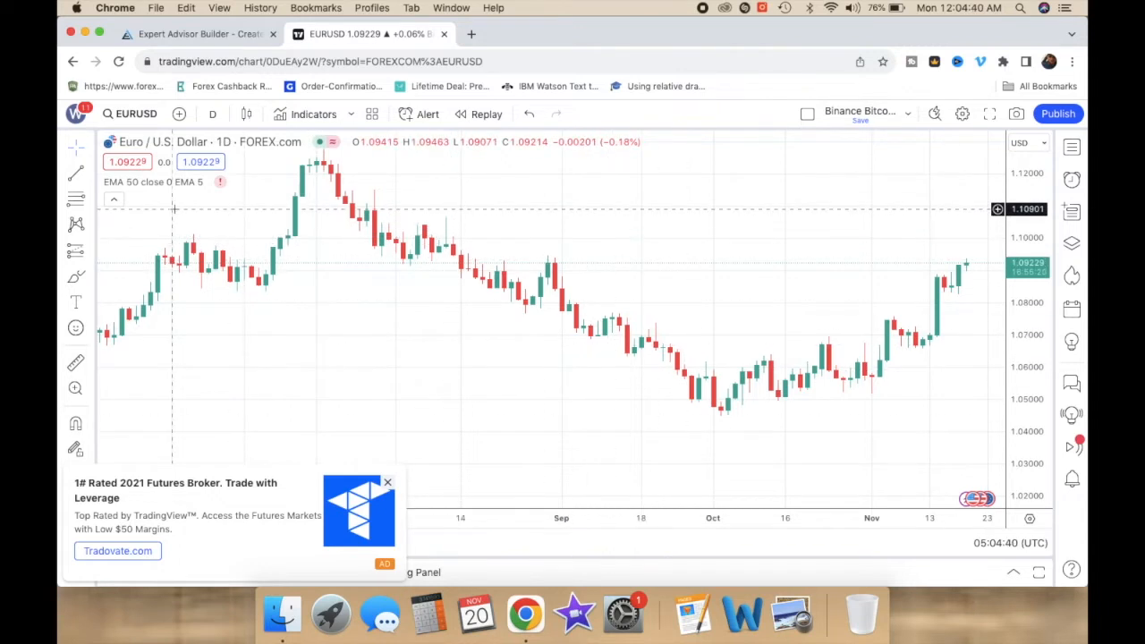
# Step: Add the Moving Average Simple indicator to the chart
pyautogui.click(315, 114)
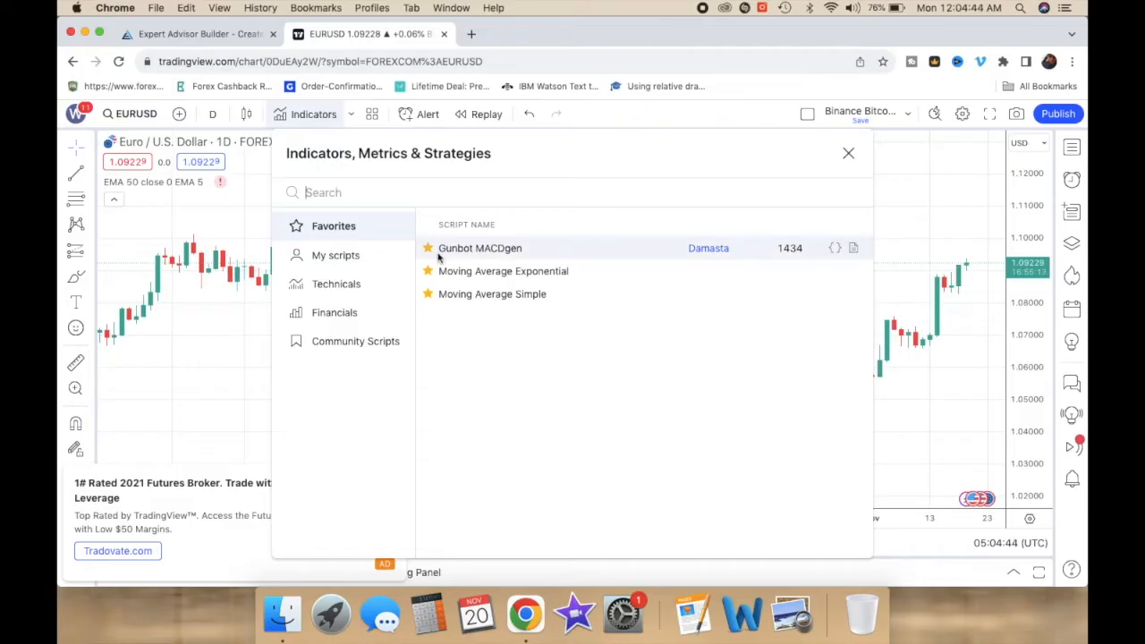
pyautogui.click(488, 298)
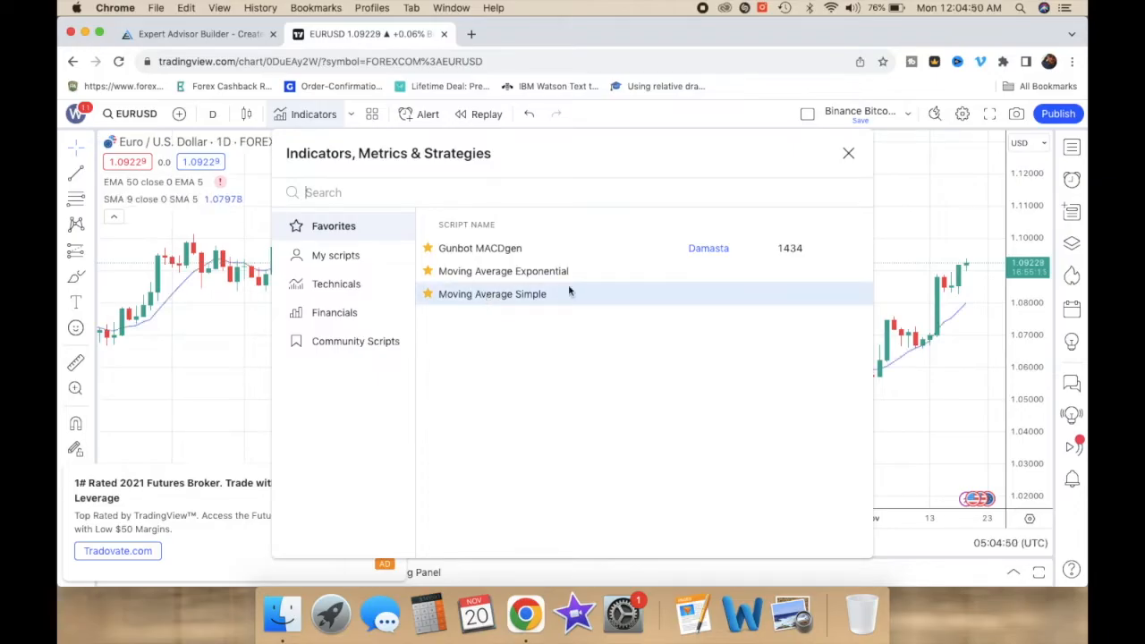
pyautogui.click(848, 152)
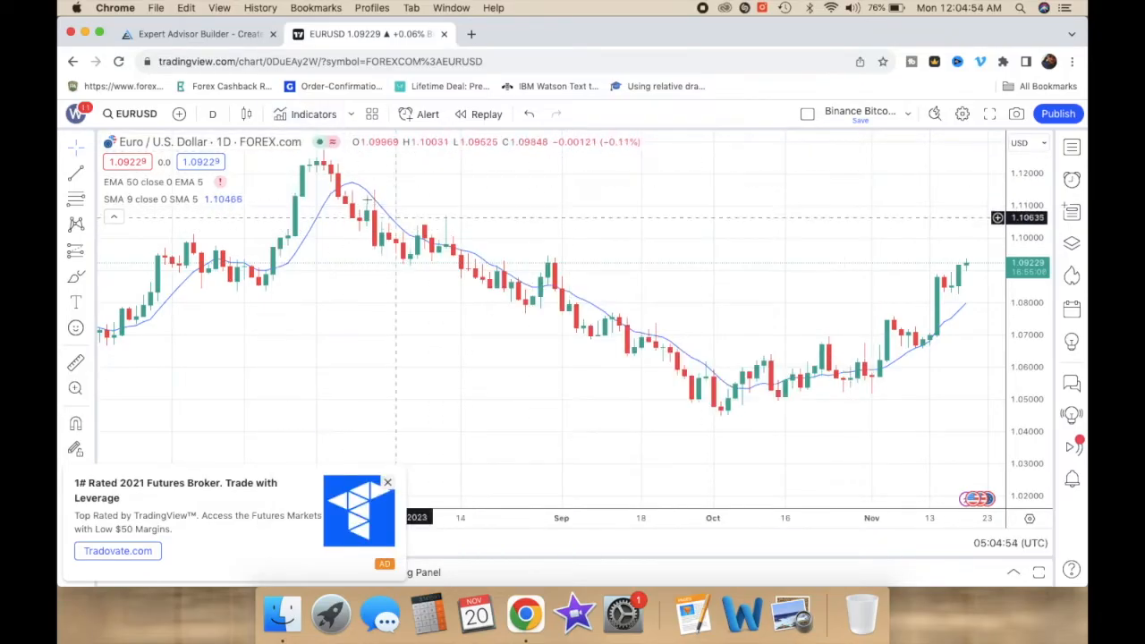
# Step: Set the SMA indicator's length to 5 and its offset to 2
pyautogui.moveTo(169, 201)
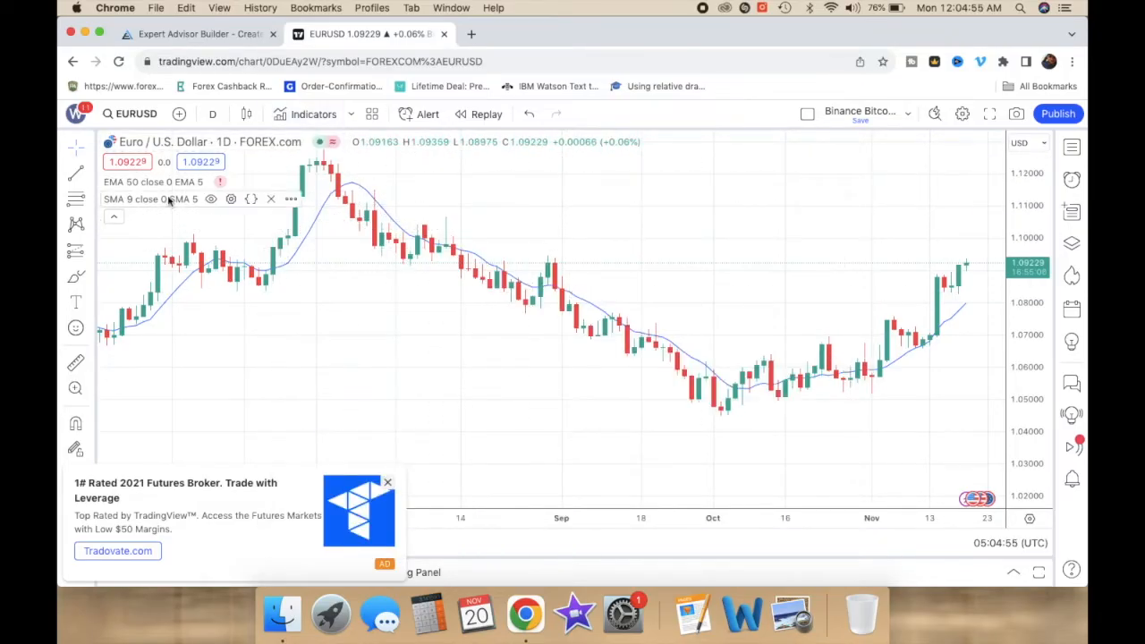
pyautogui.click(232, 199)
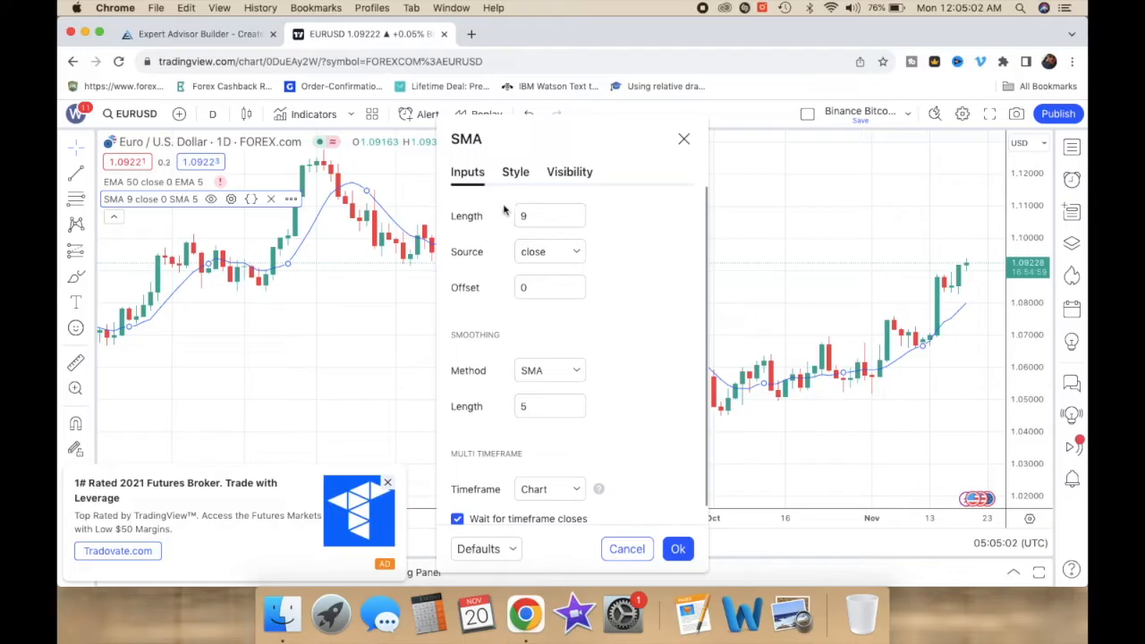
pyautogui.click(534, 217)
pyautogui.doubleClick(534, 217)
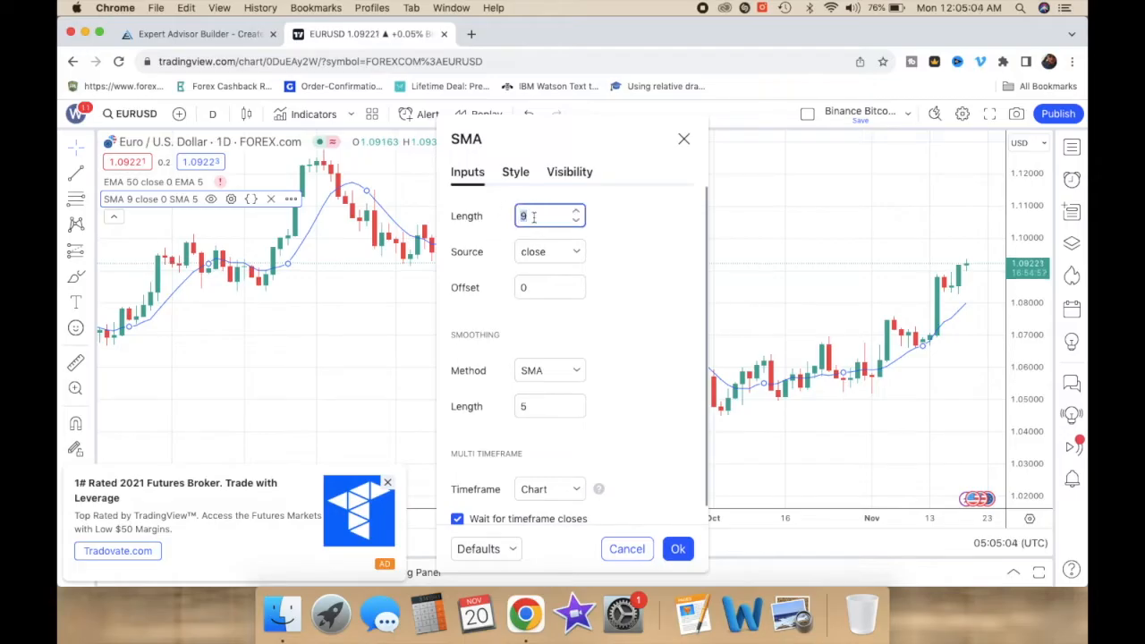
pyautogui.press('Tab')
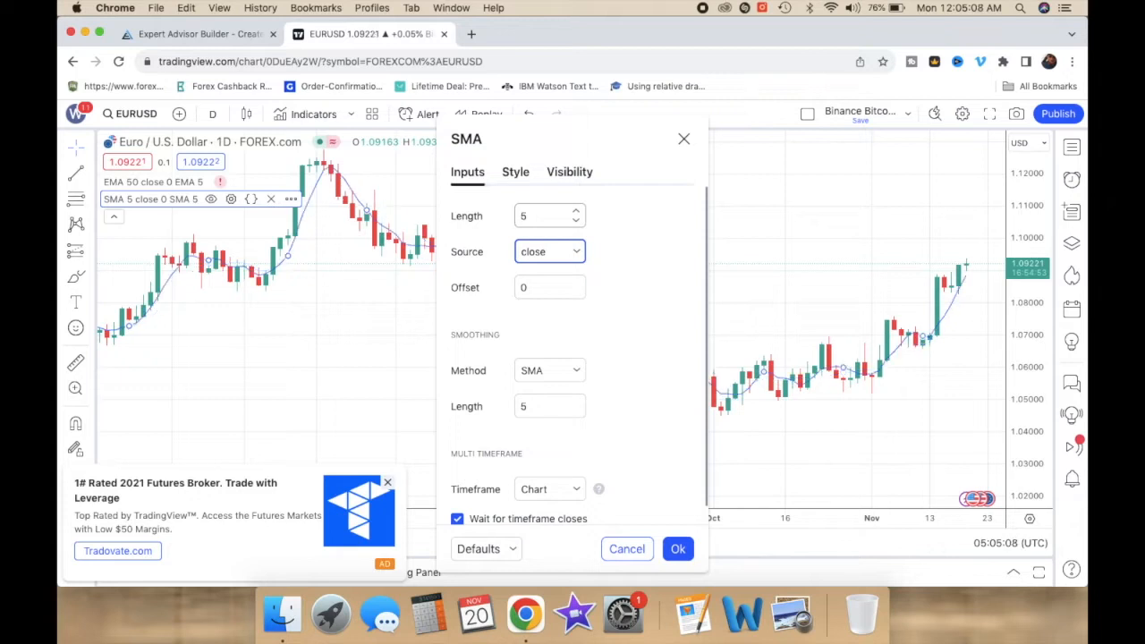
pyautogui.press('Tab')
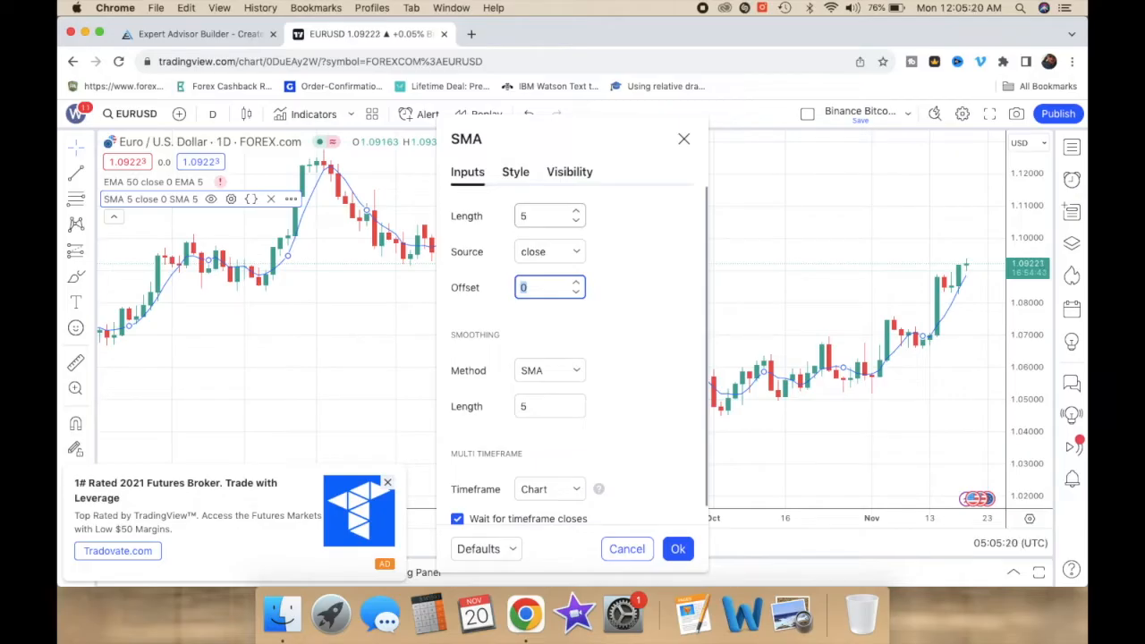
pyautogui.write('2')
pyautogui.press('Tab')
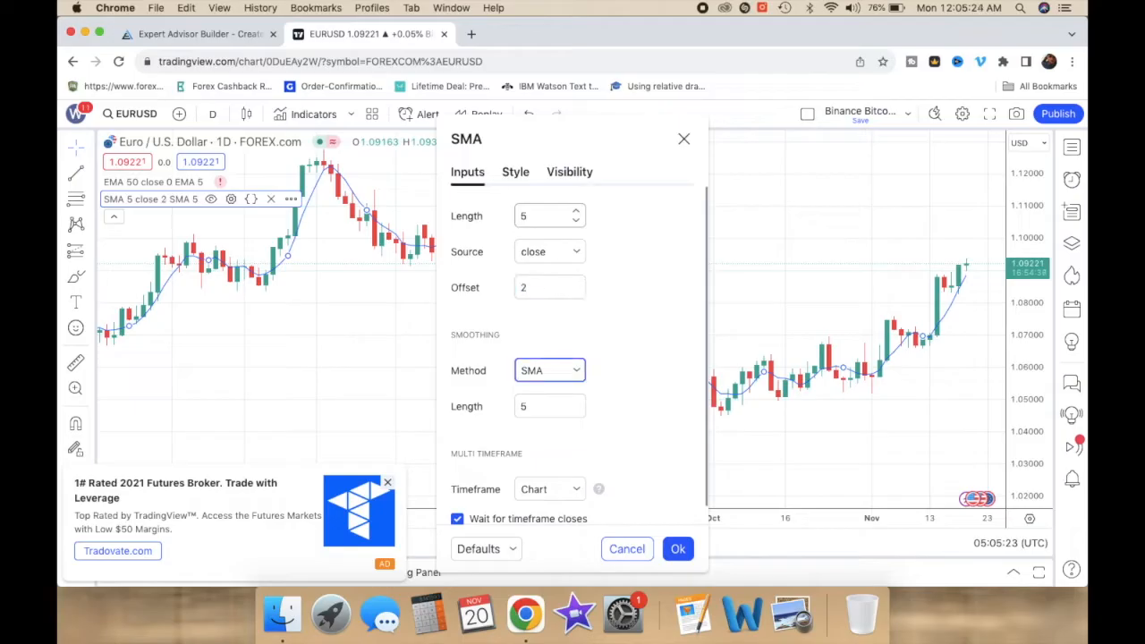
pyautogui.click(677, 548)
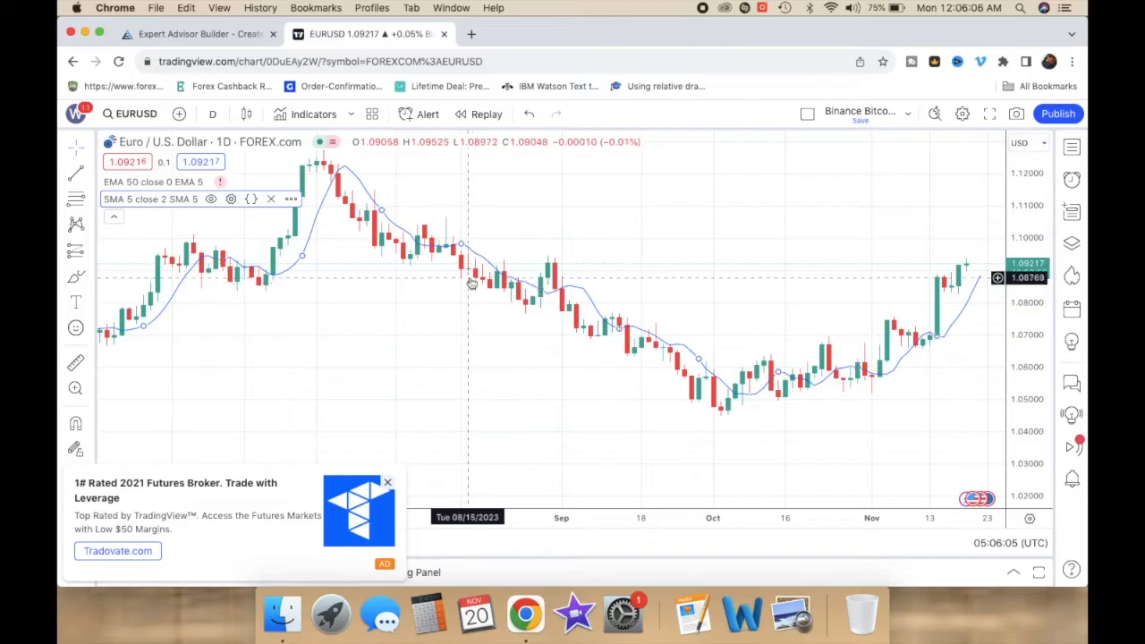
# Step: Return to the strategy, add an Open Buy Order condition and use Price (Bid) as its left side
pyautogui.click(212, 36)
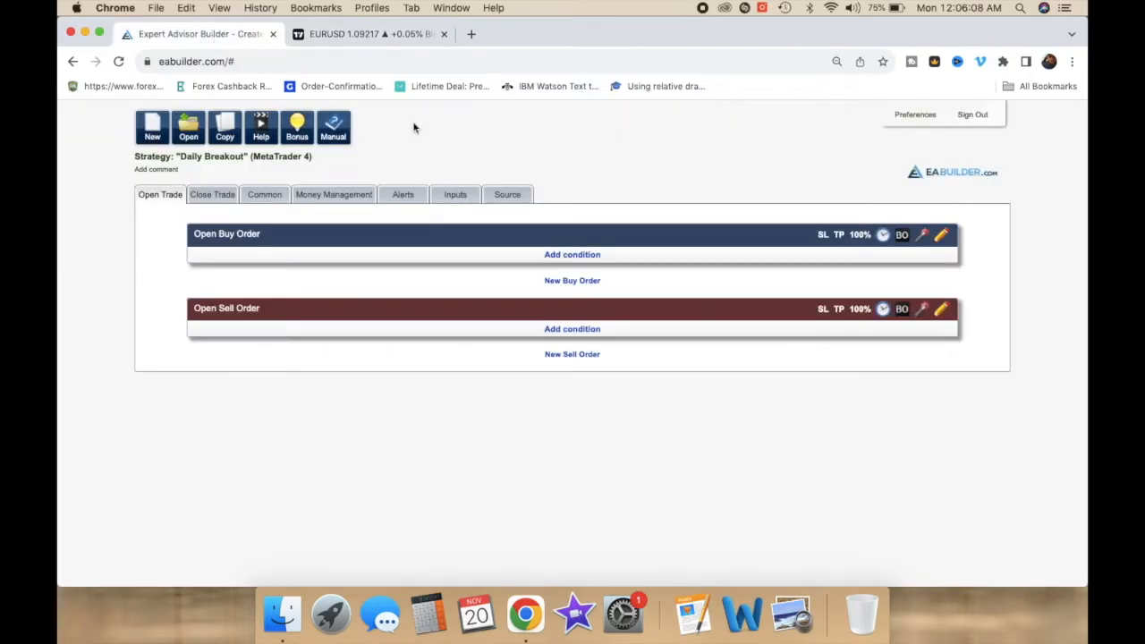
pyautogui.click(563, 254)
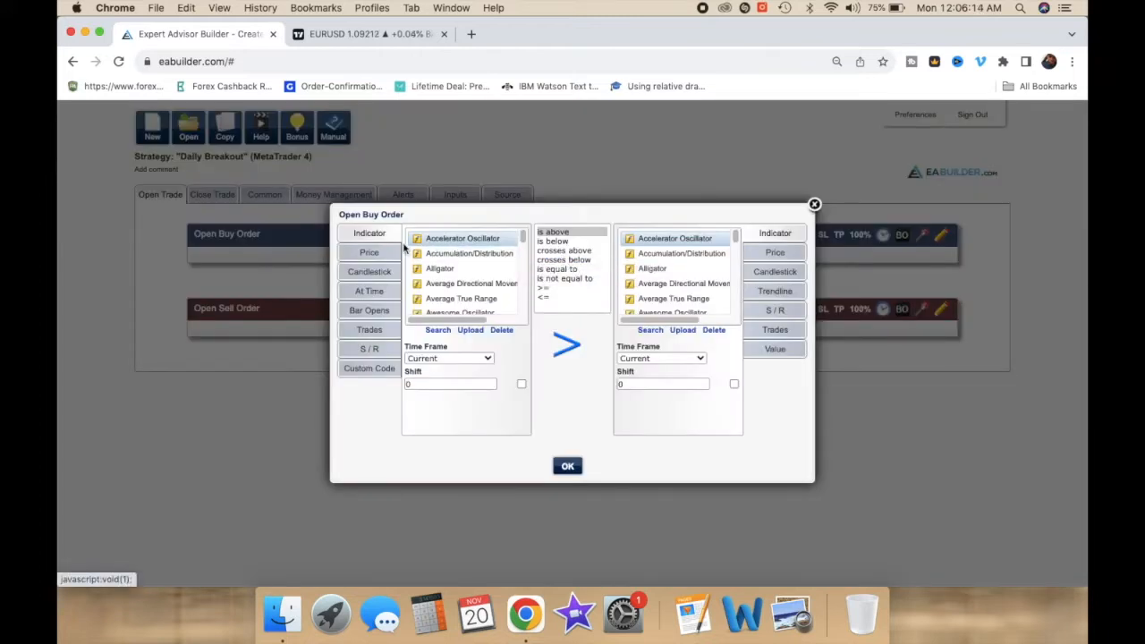
pyautogui.click(377, 255)
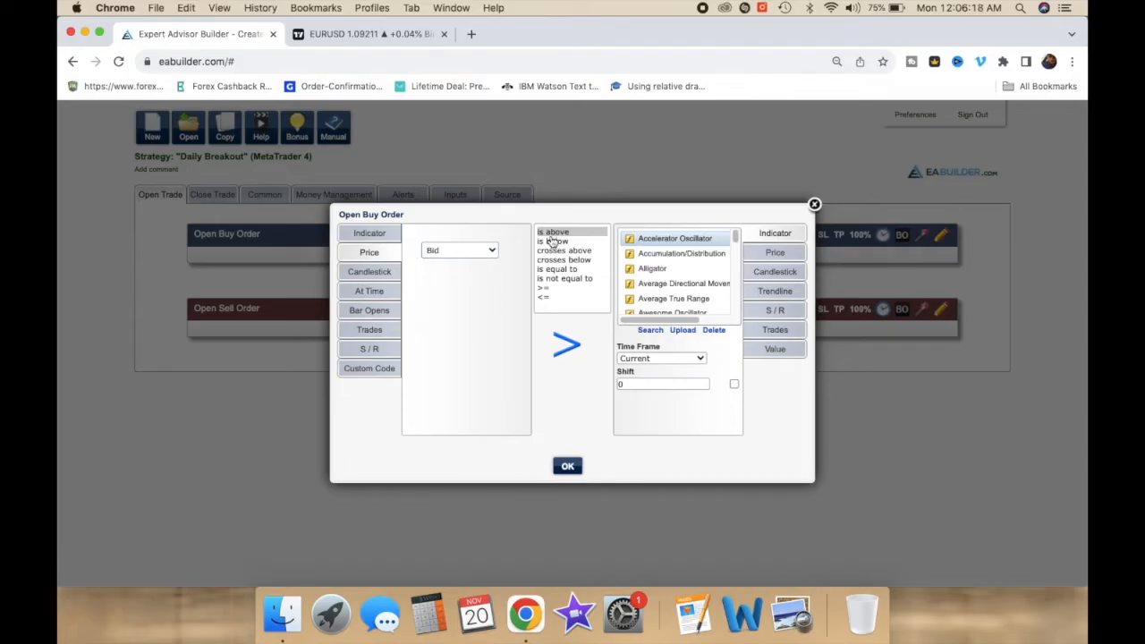
# Step: Choose Moving Average as the compared indicator with a 1 Day time frame
pyautogui.scroll(-1, 712, 305)
pyautogui.scroll(-8, 712, 305)
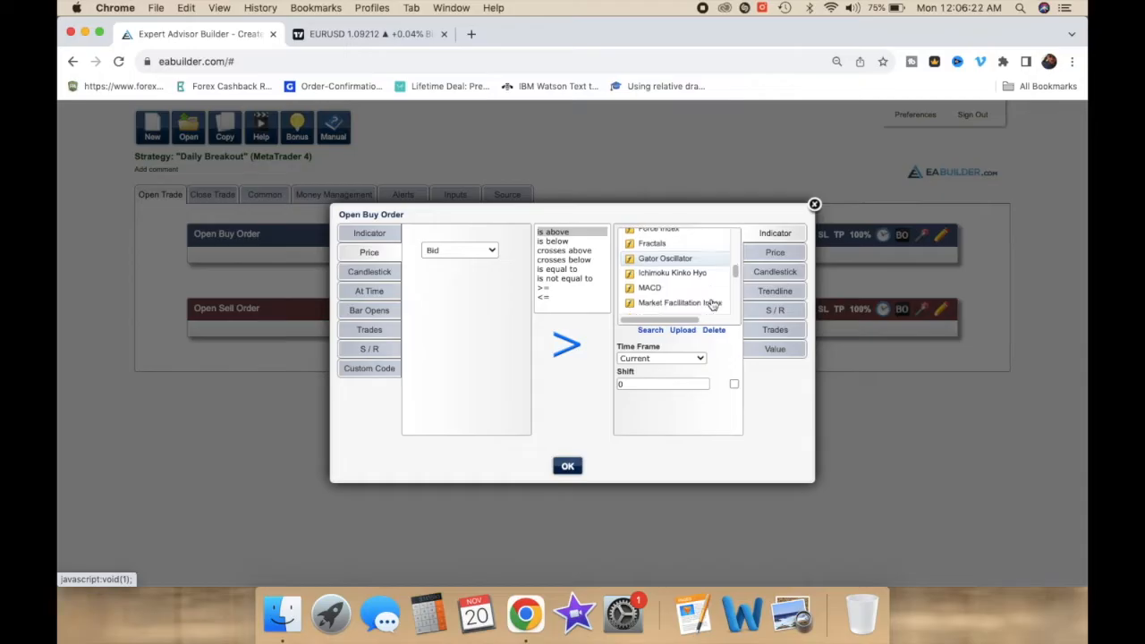
pyautogui.scroll(-2, 712, 305)
pyautogui.click(679, 279)
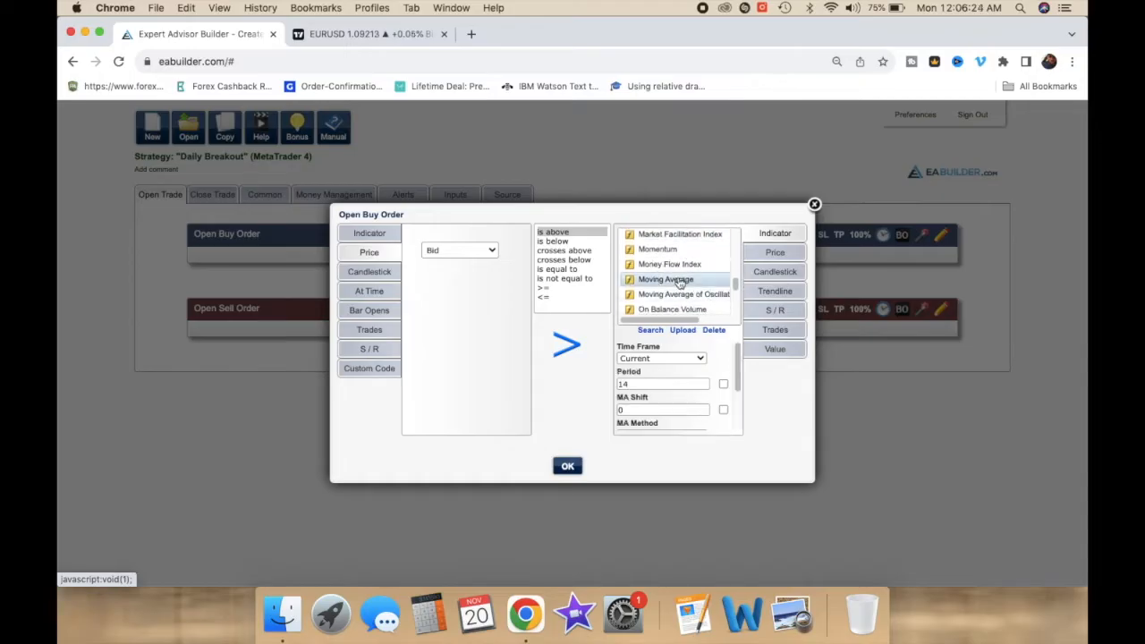
pyautogui.click(643, 358)
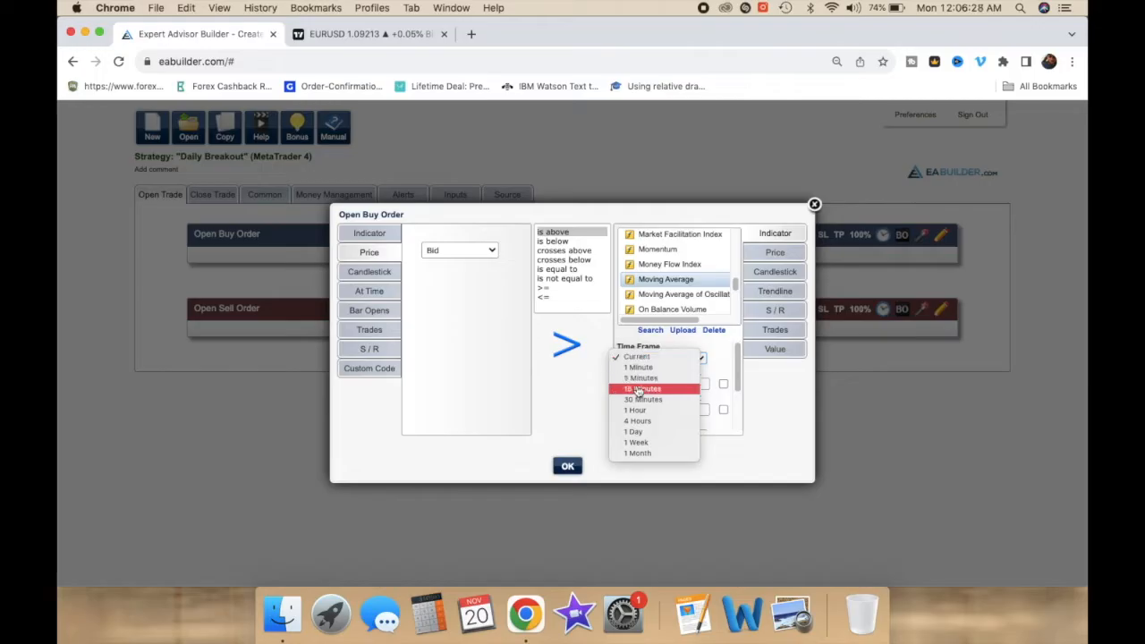
pyautogui.click(642, 436)
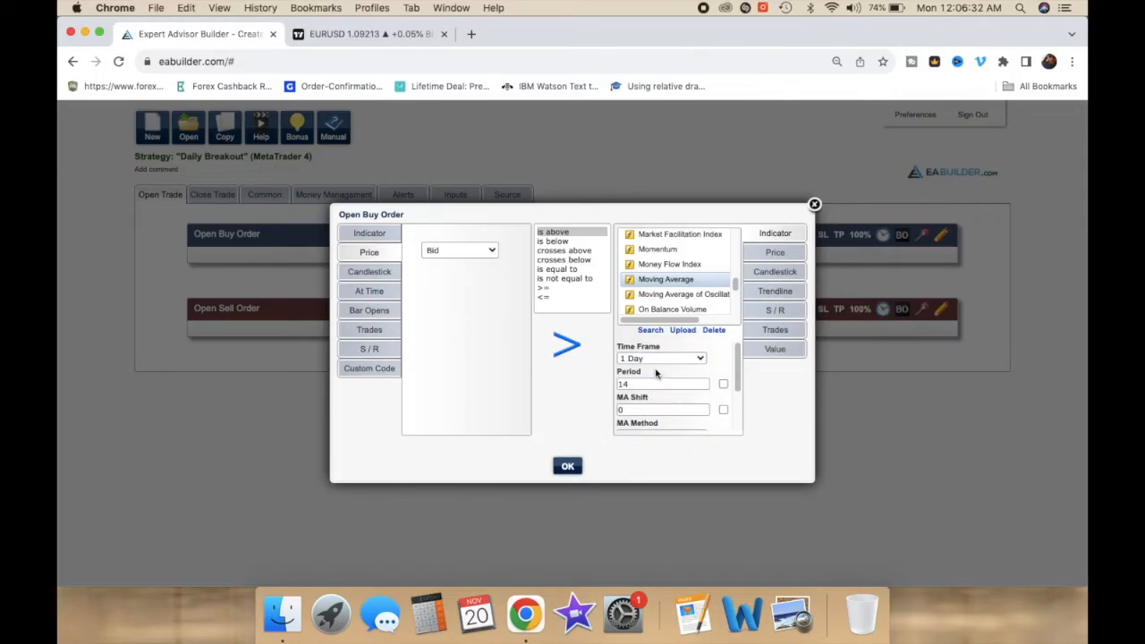
# Step: Set the moving average's period to 5, MA shift to 2 and method to Simple, then confirm the condition
pyautogui.click(647, 384)
pyautogui.doubleClick(642, 408)
pyautogui.scroll(-3, 646, 400)
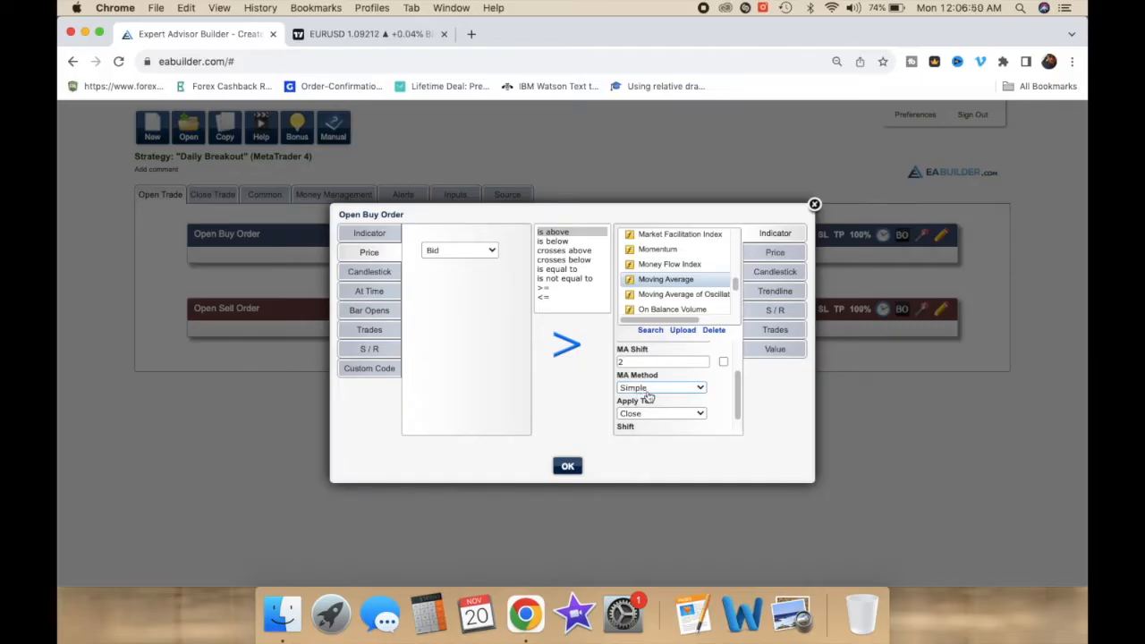
pyautogui.click(647, 392)
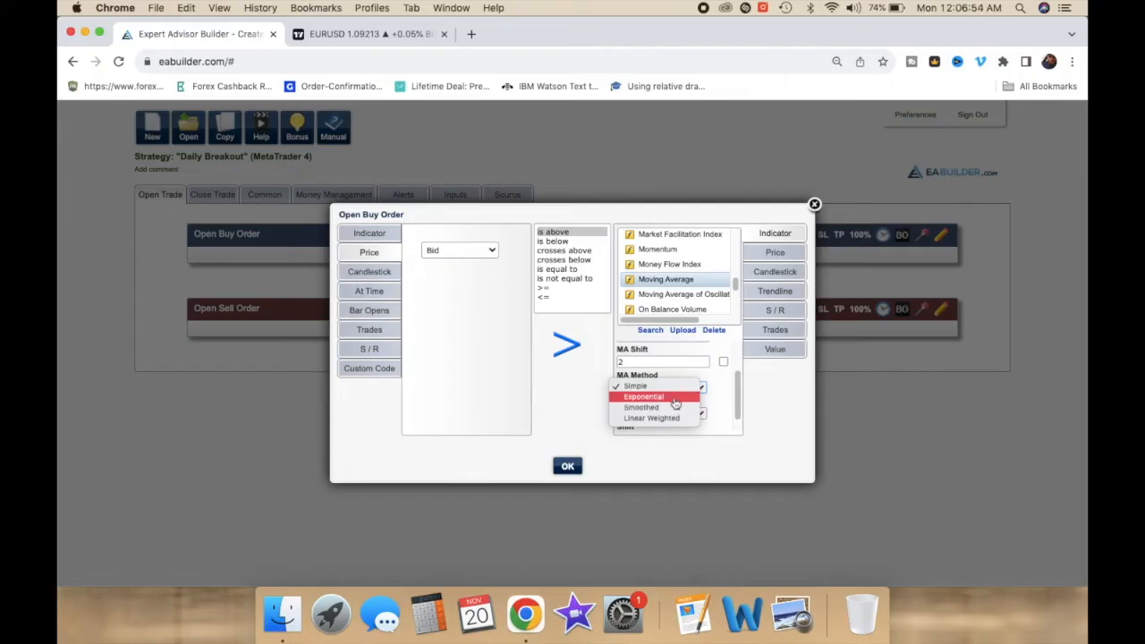
pyautogui.click(642, 390)
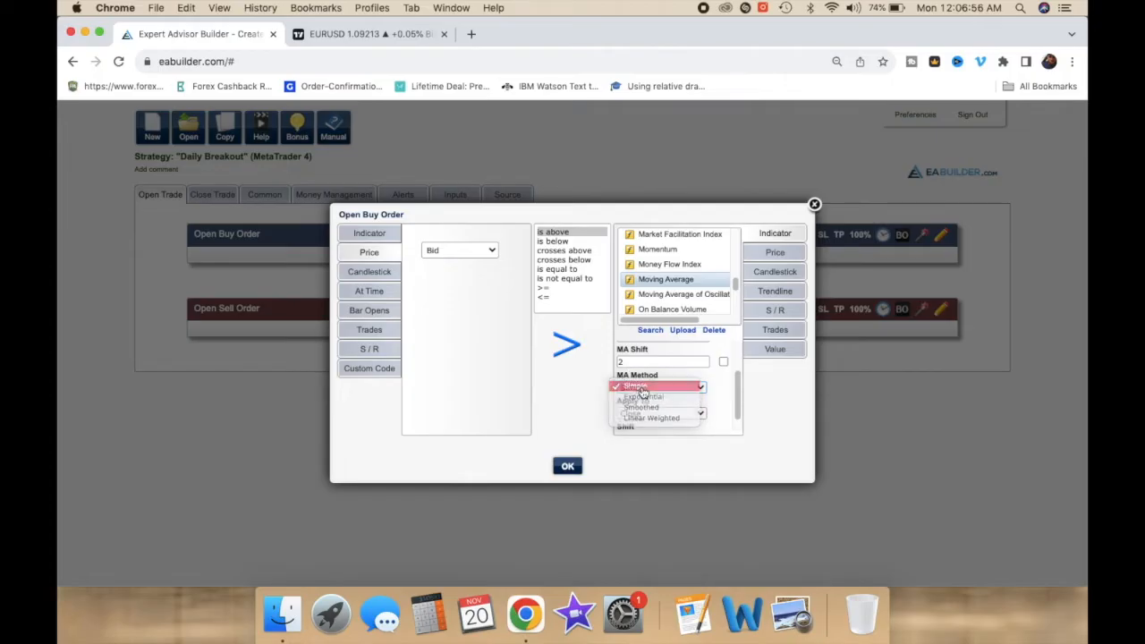
pyautogui.click(571, 465)
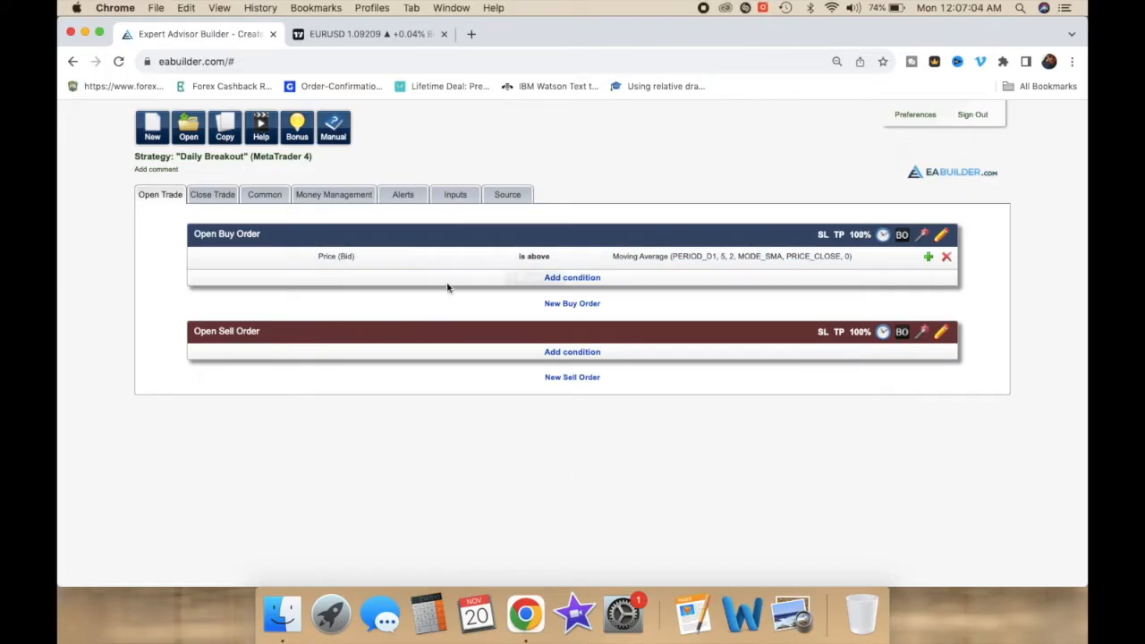
# Step: Add a second buy condition using Price (Ask) with the crosses above comparison
pyautogui.click(558, 279)
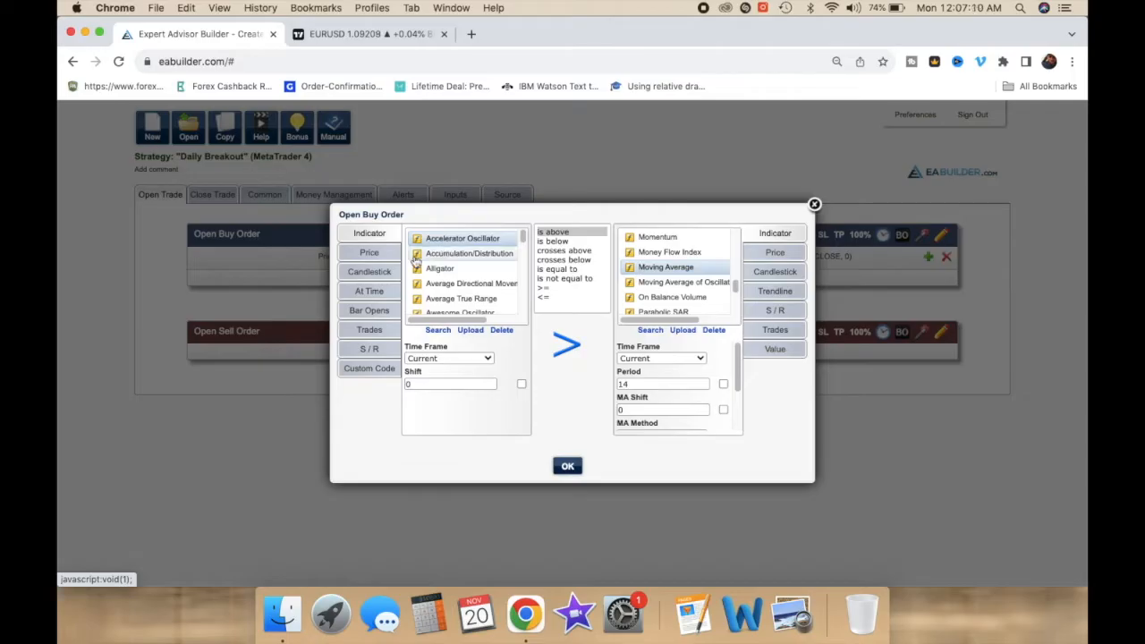
pyautogui.click(370, 254)
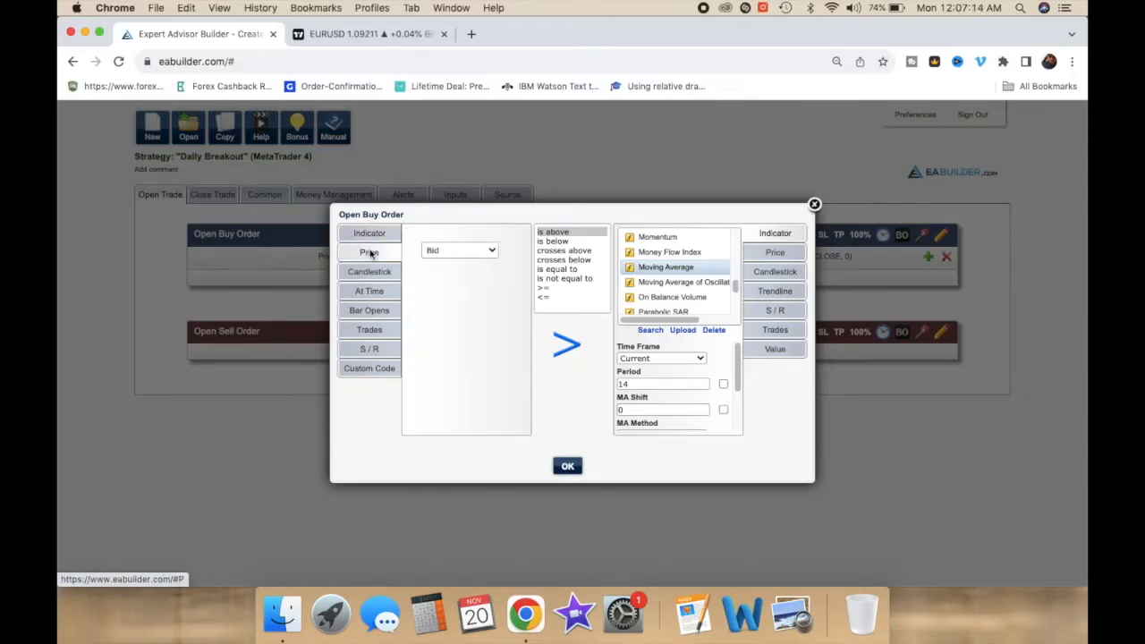
pyautogui.click(461, 255)
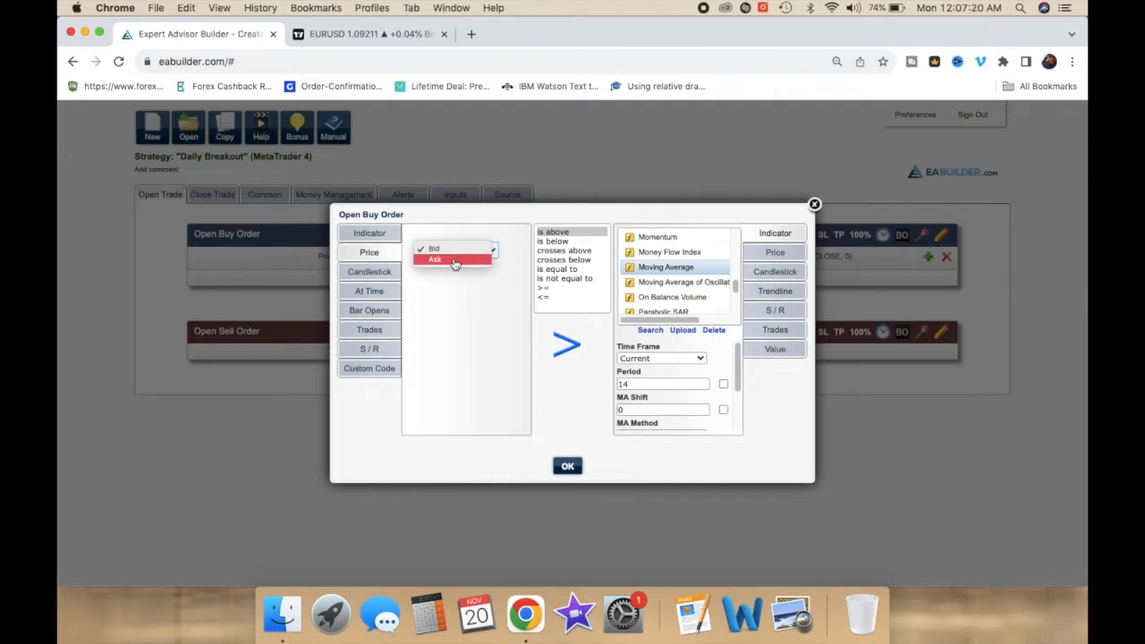
pyautogui.click(454, 261)
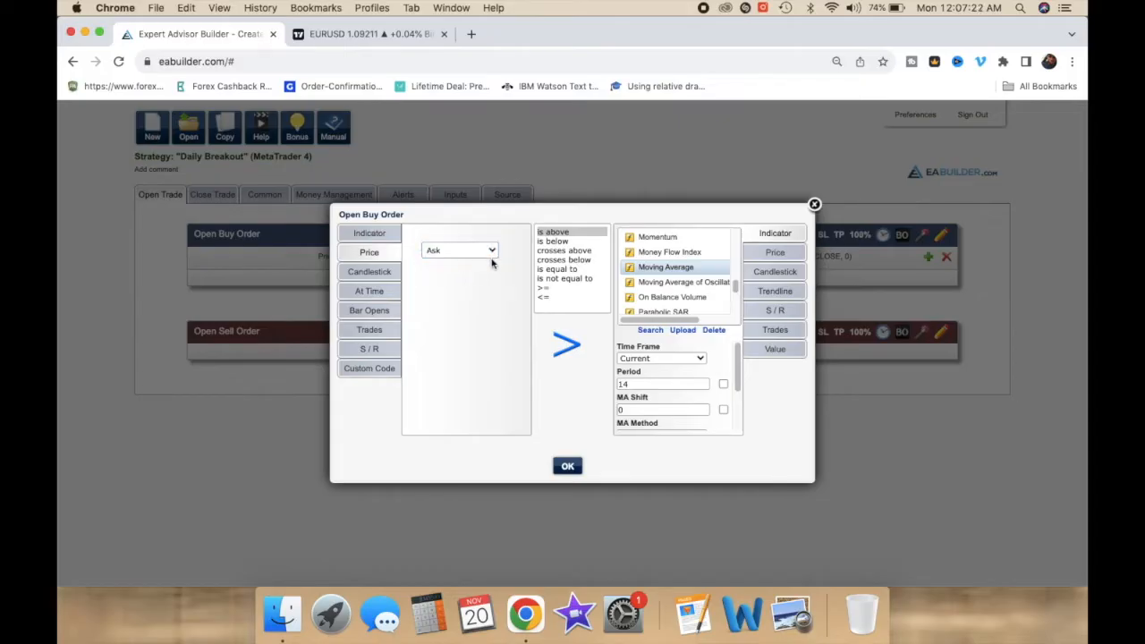
pyautogui.click(556, 251)
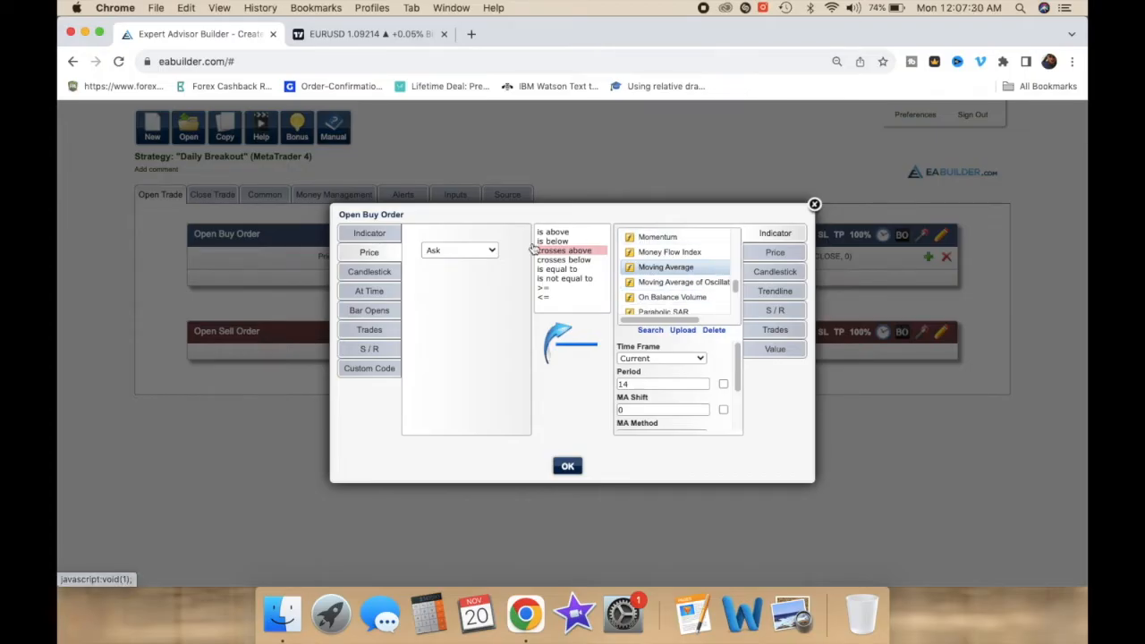
# Step: Compare against the Candlestick High on the 1 Day time frame with index 1 (Closed), and confirm the condition
pyautogui.click(775, 272)
pyautogui.click(673, 260)
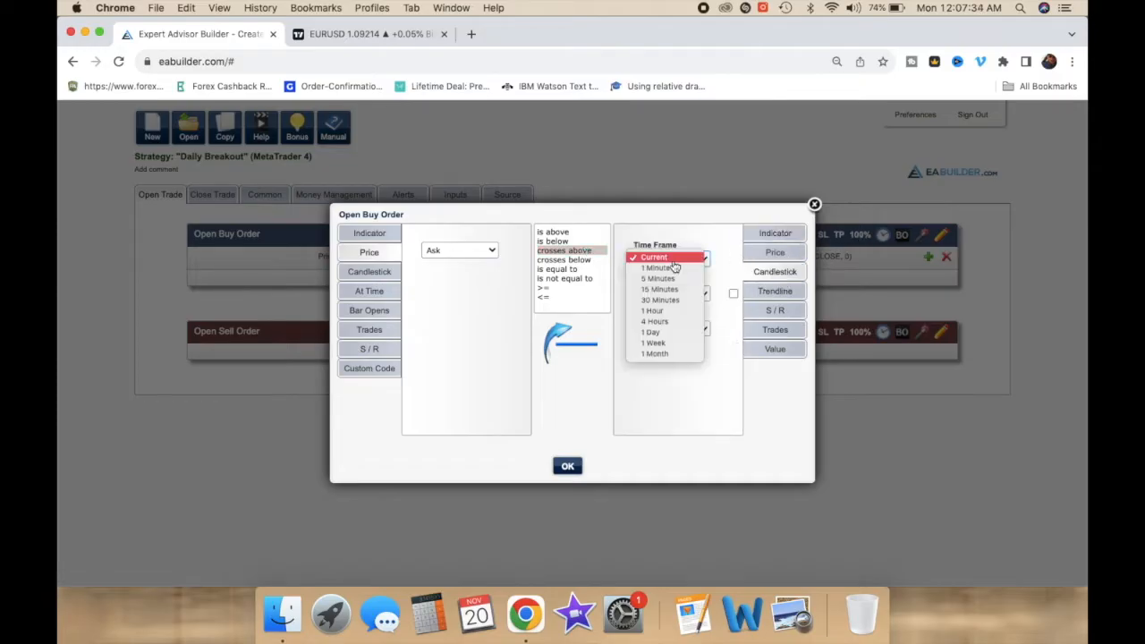
pyautogui.click(658, 333)
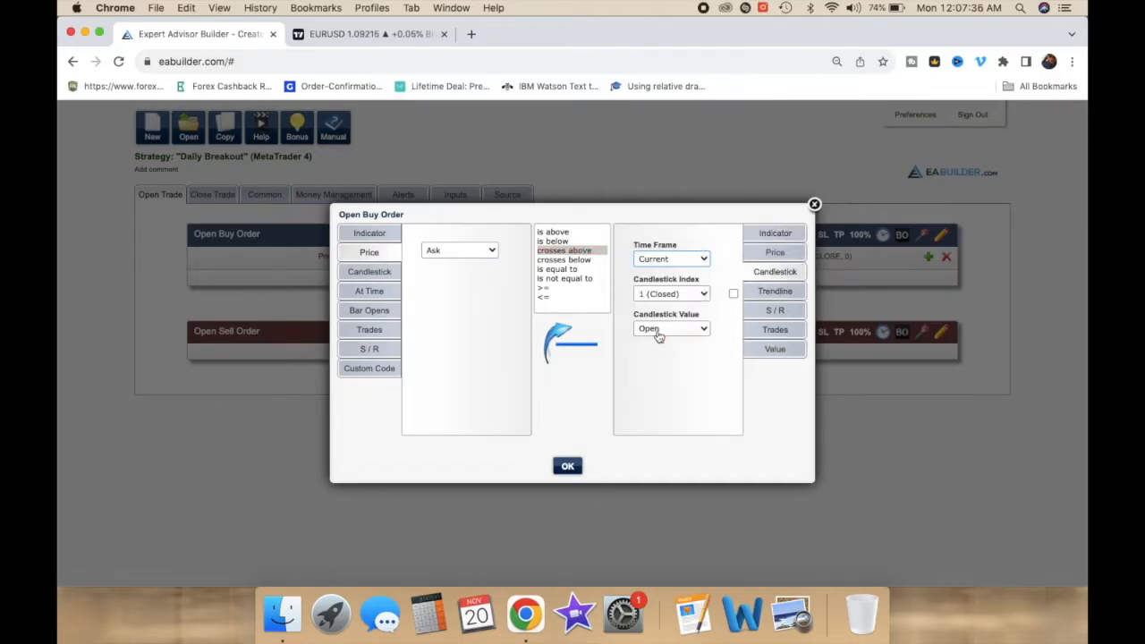
pyautogui.click(643, 295)
pyautogui.click(659, 330)
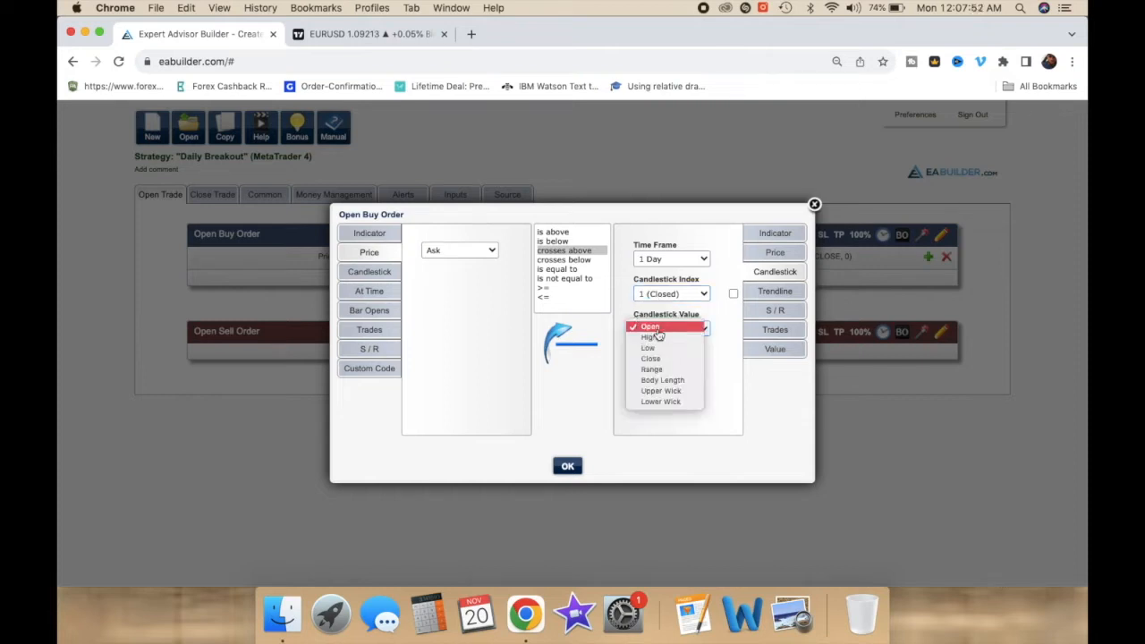
pyautogui.click(660, 338)
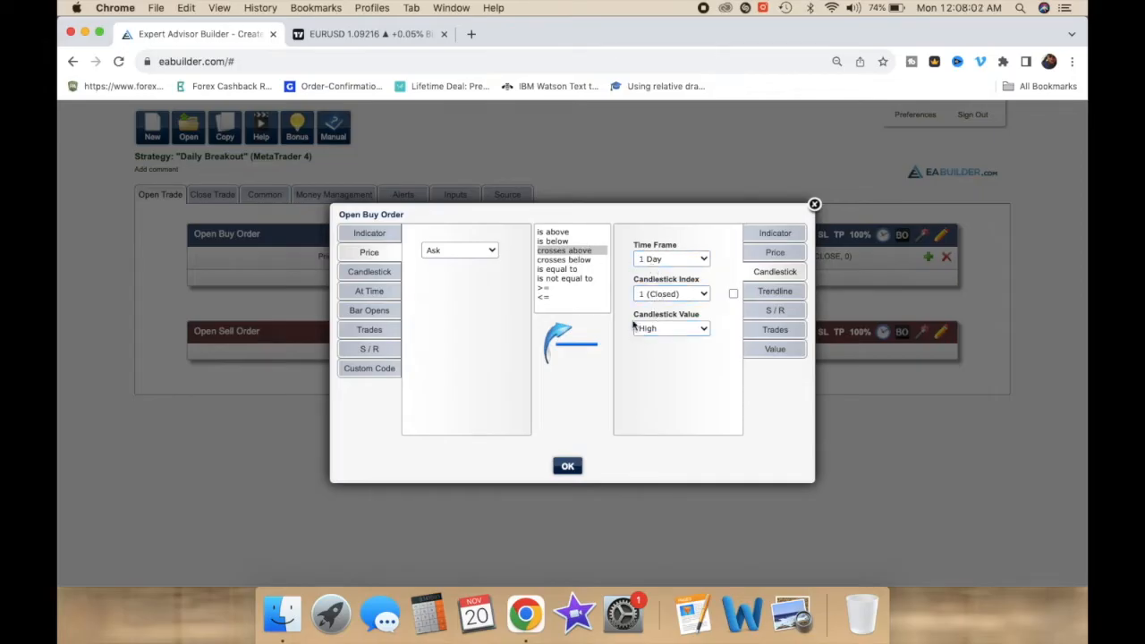
pyautogui.click(568, 474)
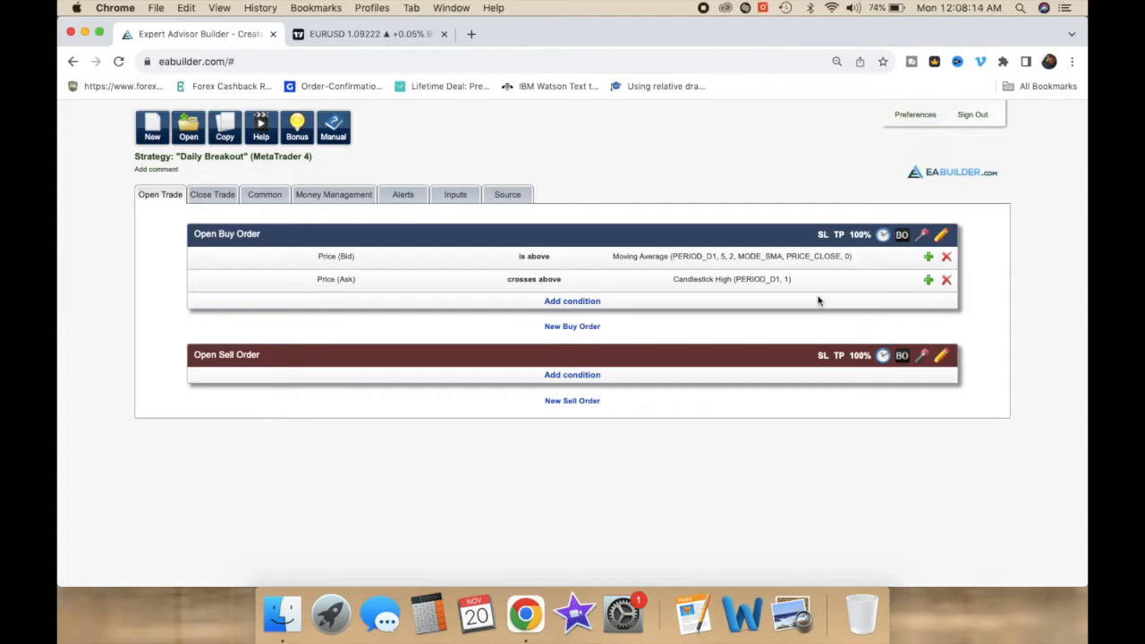
# Step: Set the buy order's stop loss to 10 pips and link it to a new input named stoploss
pyautogui.click(822, 237)
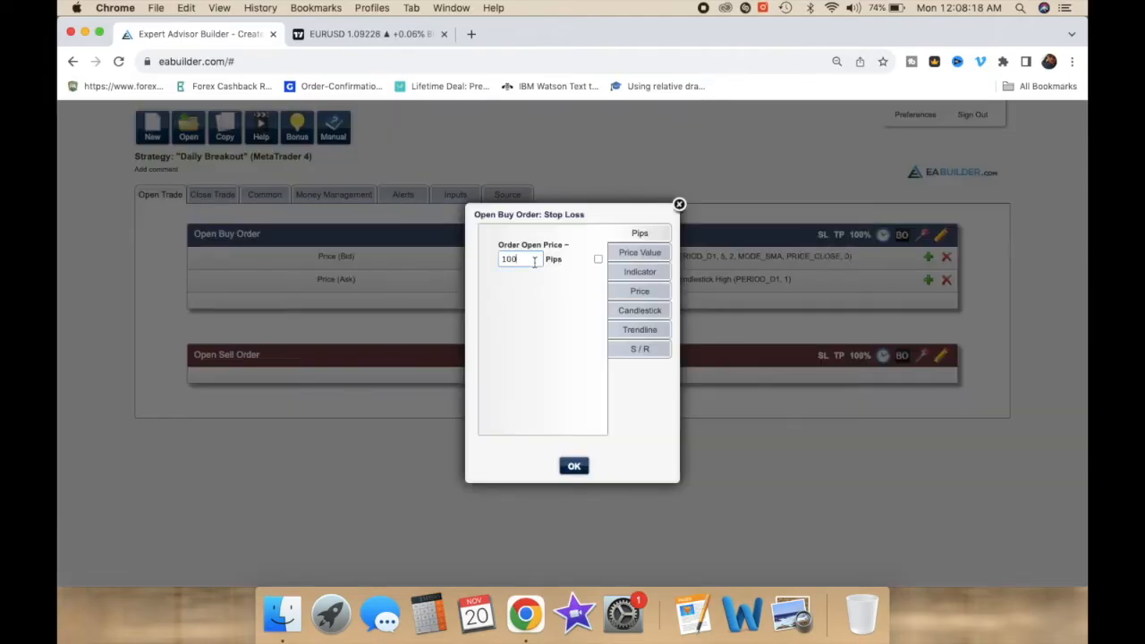
pyautogui.write('10')
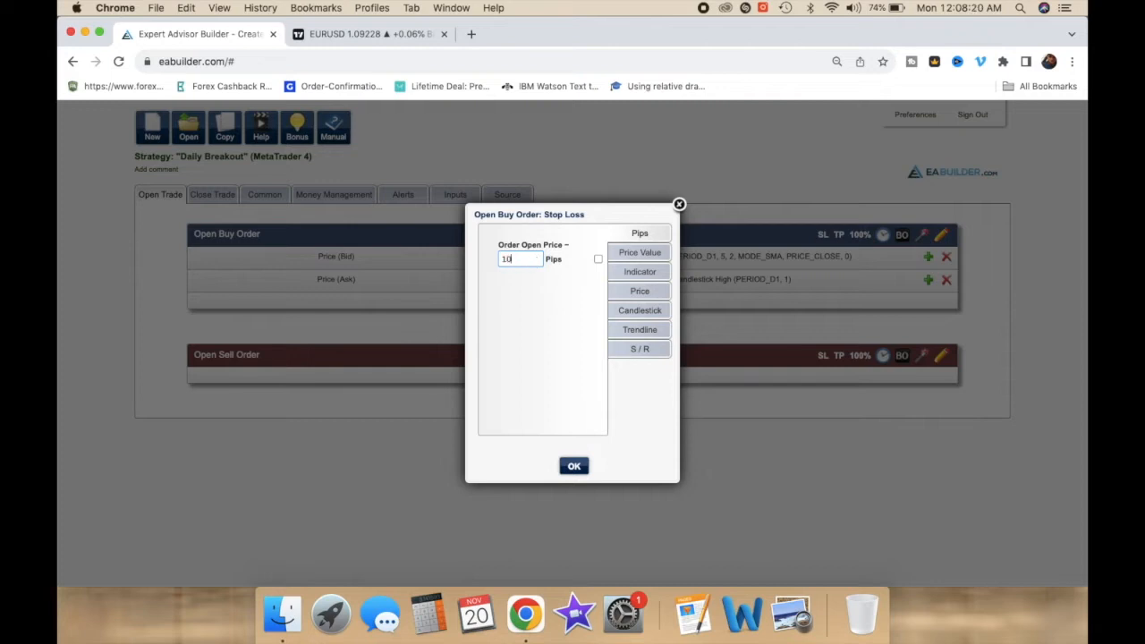
pyautogui.click(597, 260)
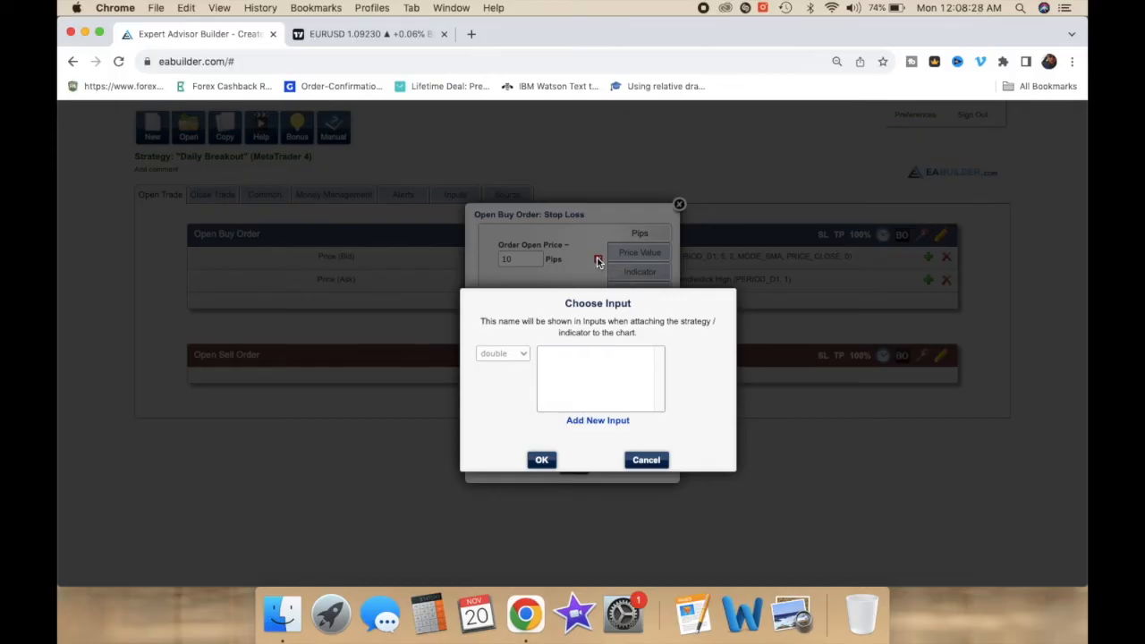
pyautogui.click(574, 422)
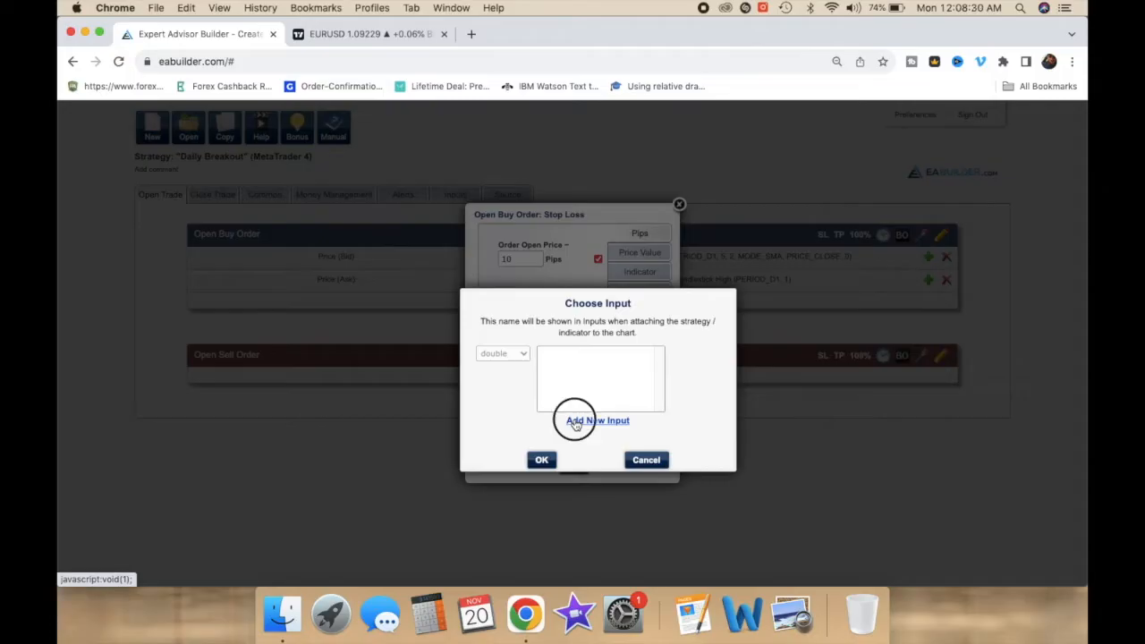
pyautogui.doubleClick(601, 327)
pyautogui.write('stop')
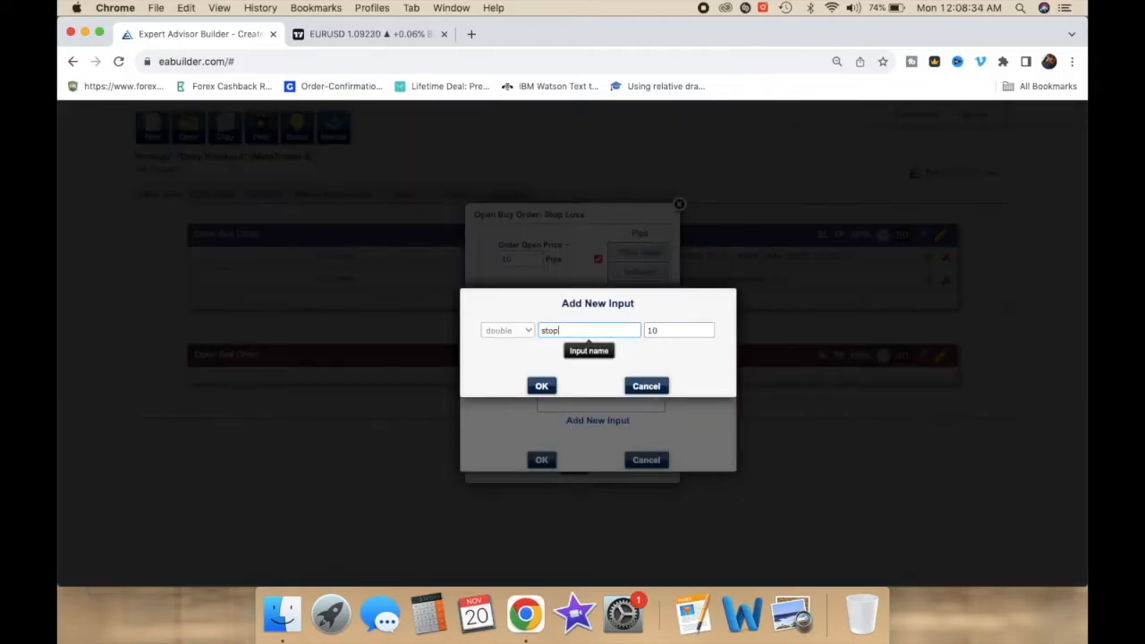
pyautogui.write('loss')
pyautogui.click(540, 385)
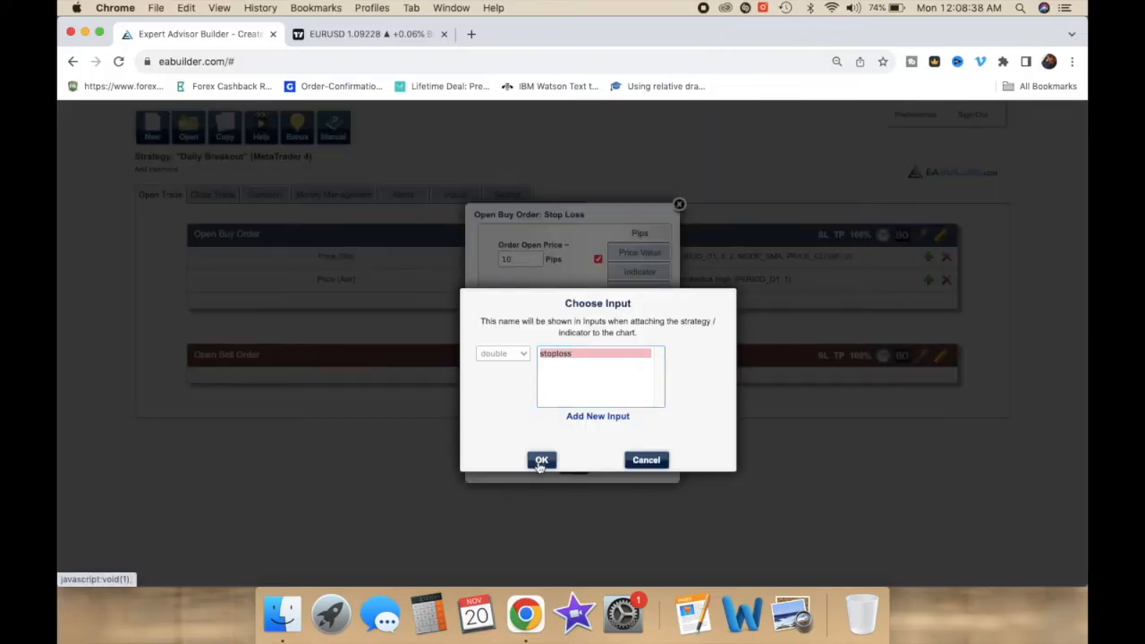
pyautogui.click(539, 460)
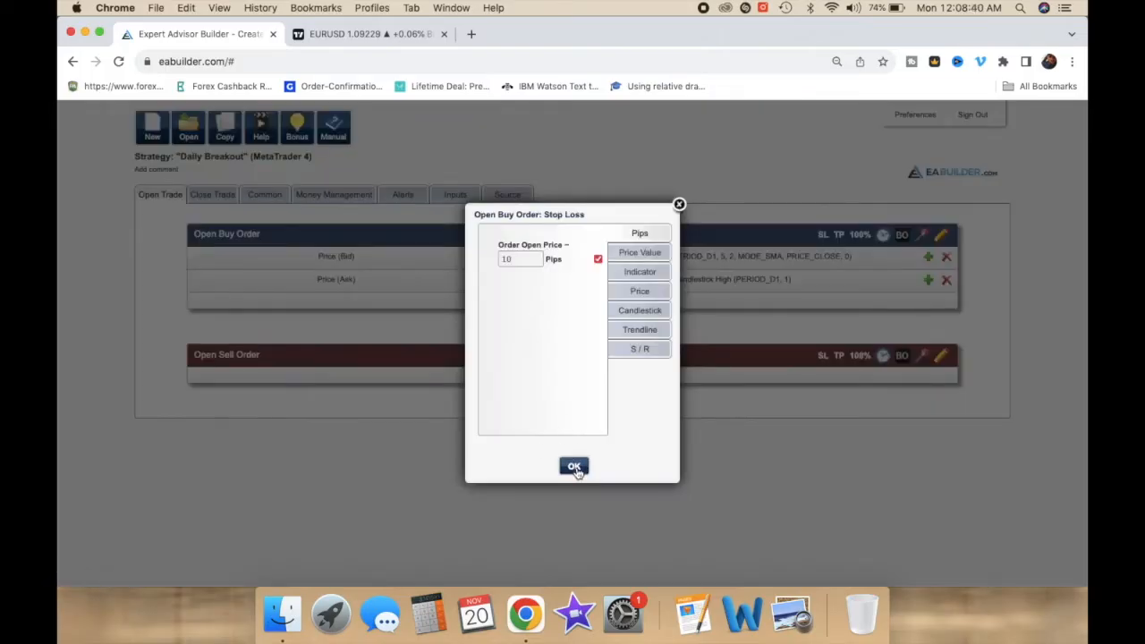
pyautogui.click(577, 467)
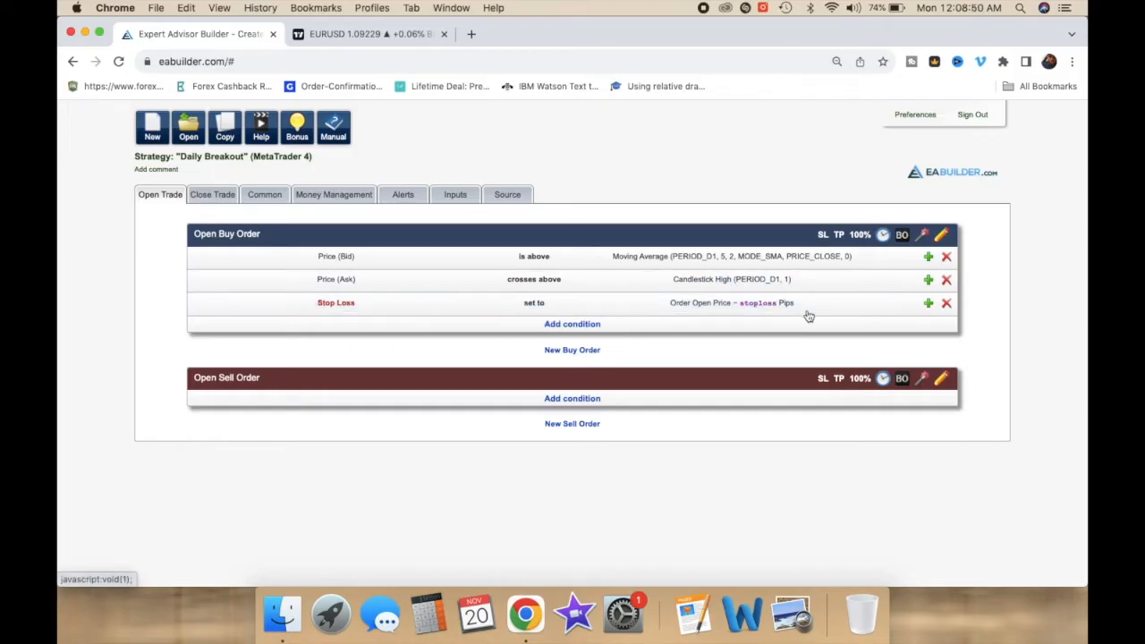
# Step: Set the buy order's take profit to use the stoploss input
pyautogui.click(839, 235)
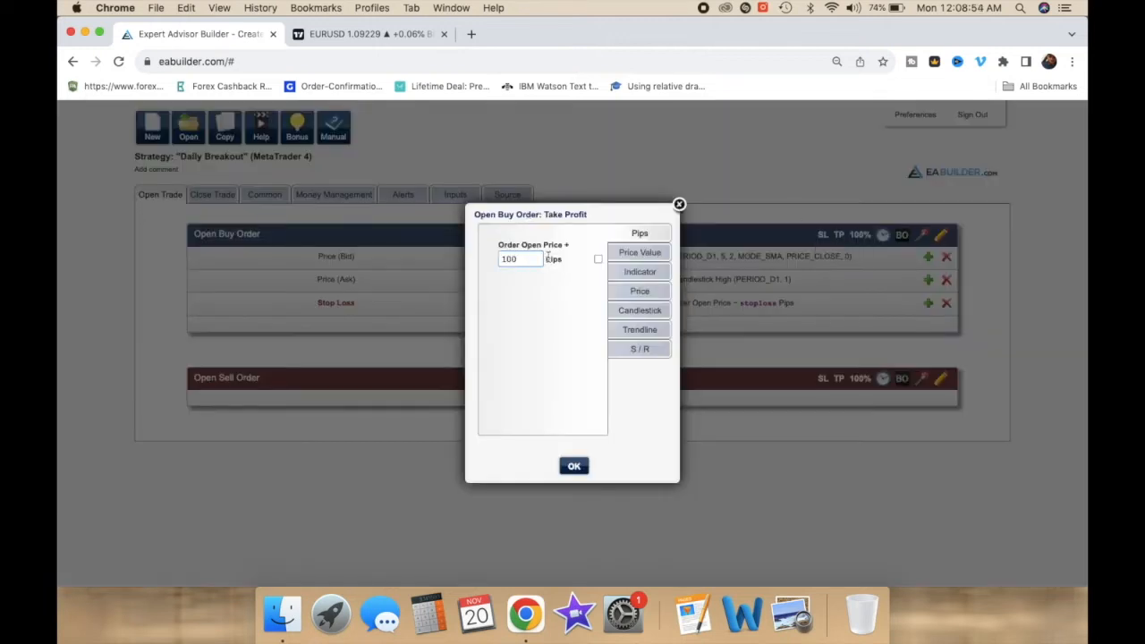
pyautogui.click(597, 260)
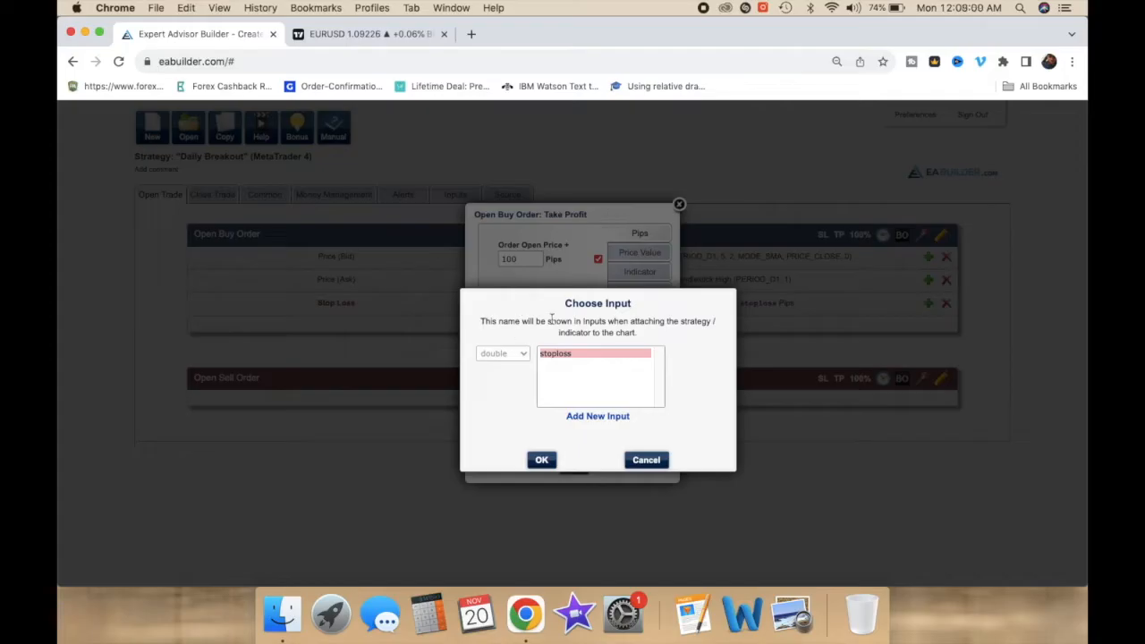
pyautogui.click(541, 461)
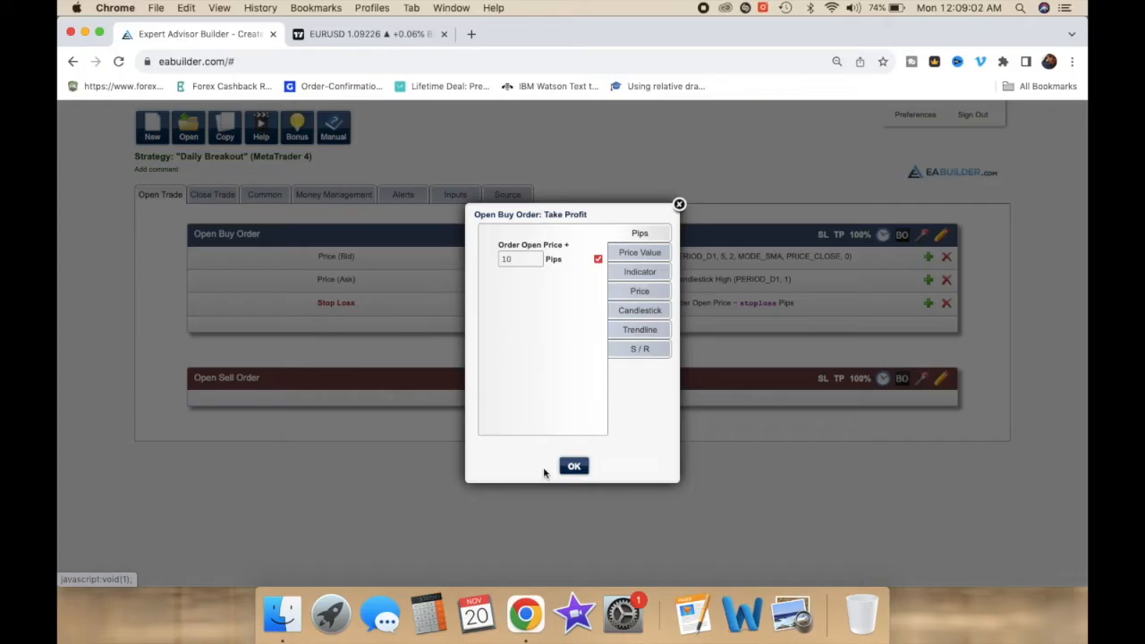
pyautogui.click(573, 466)
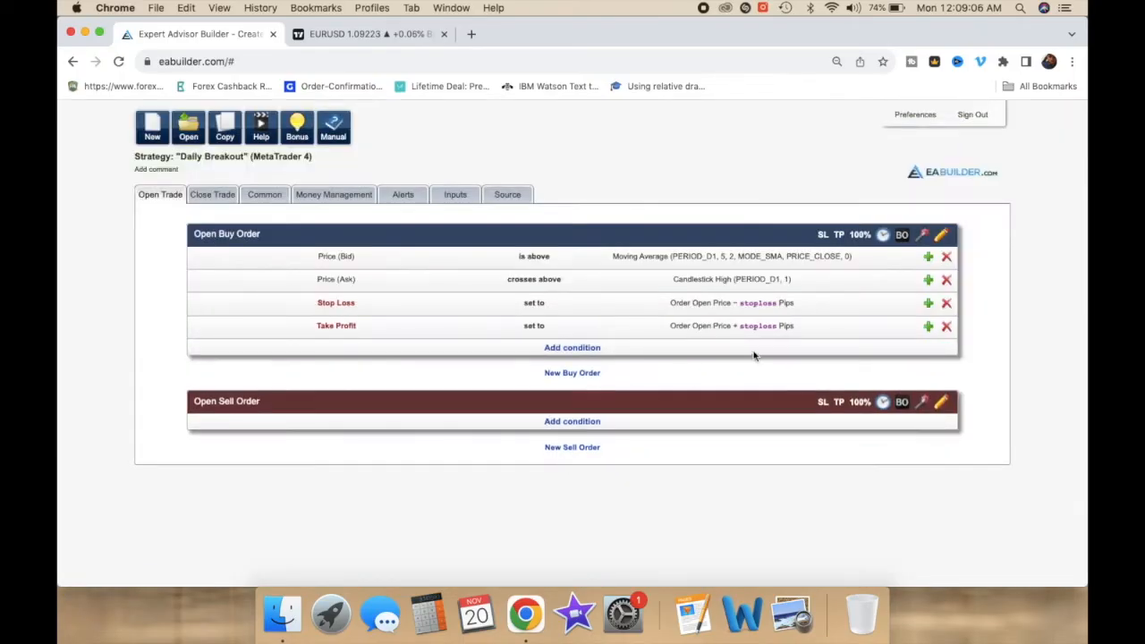
# Step: Extend the take profit condition by multiplying it by a value
pyautogui.click(927, 328)
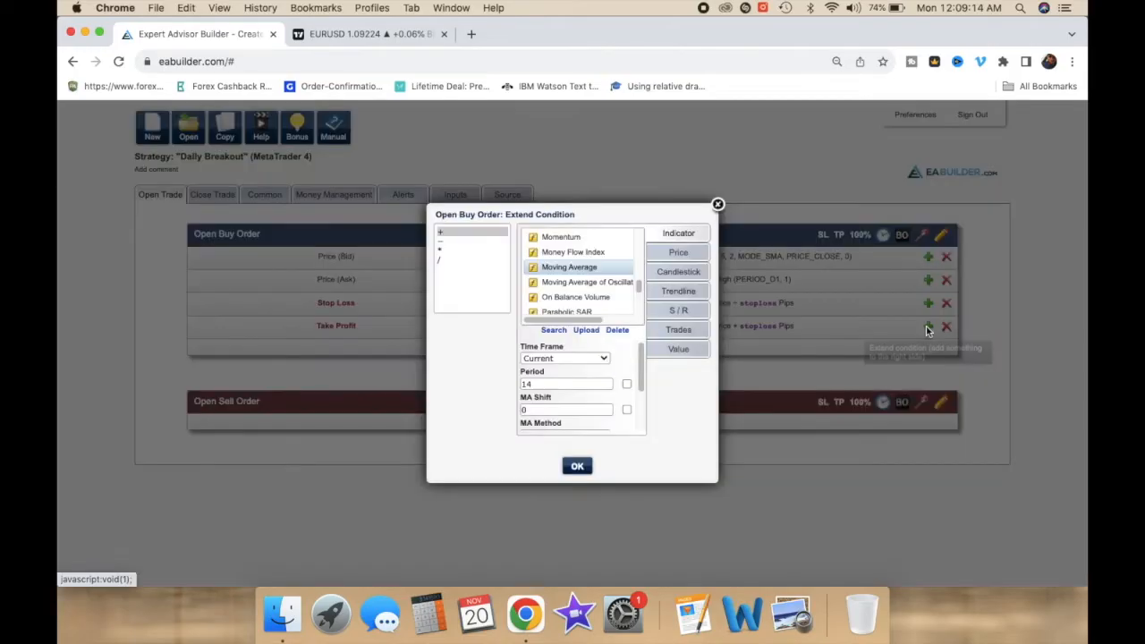
pyautogui.click(440, 252)
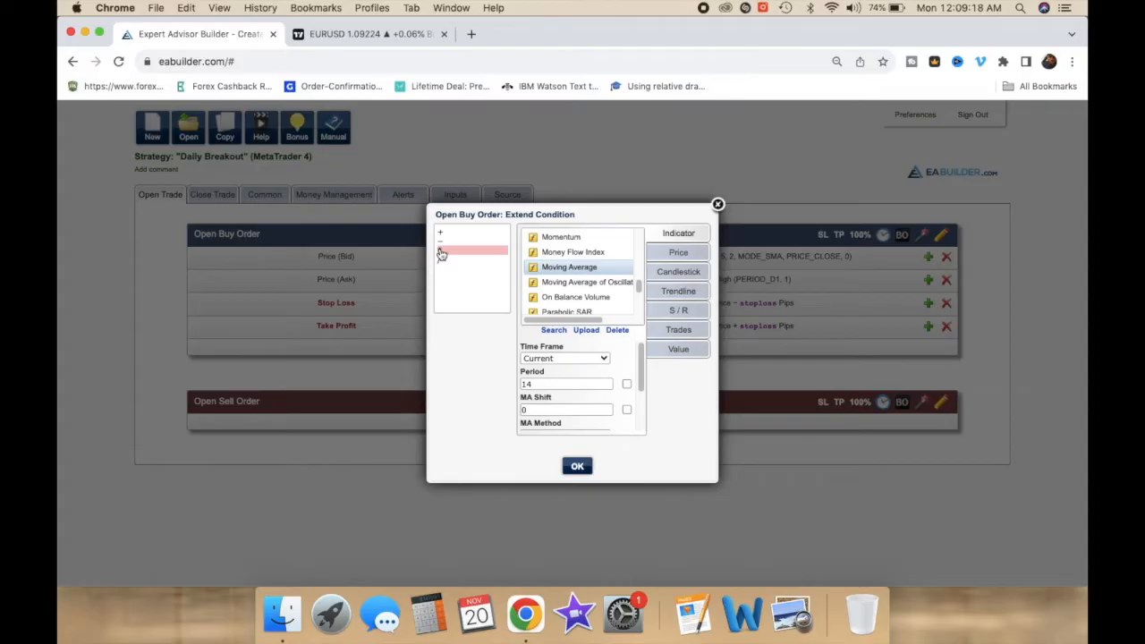
pyautogui.click(669, 349)
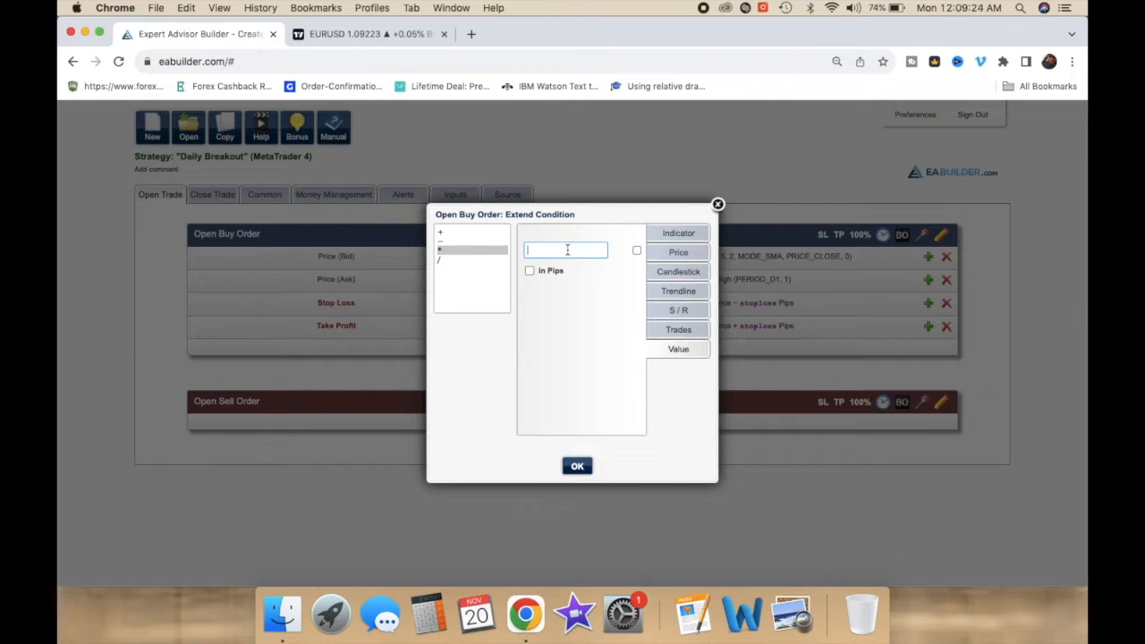
# Step: Link the multiplier value of 2 to a new input named takeprofit and confirm
pyautogui.click(636, 252)
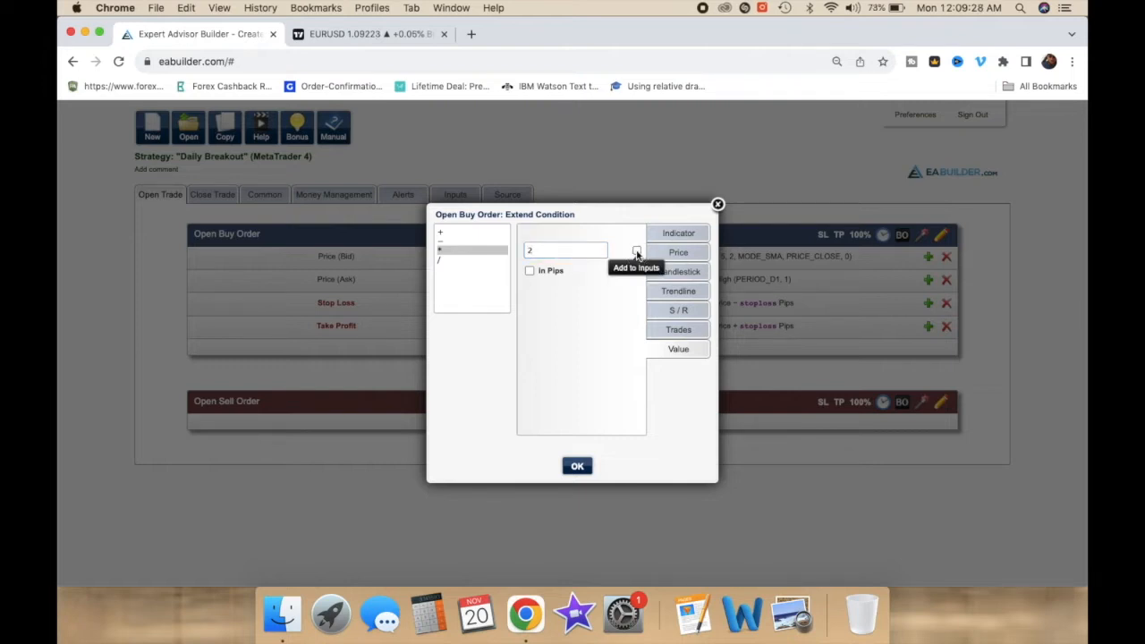
pyautogui.click(578, 417)
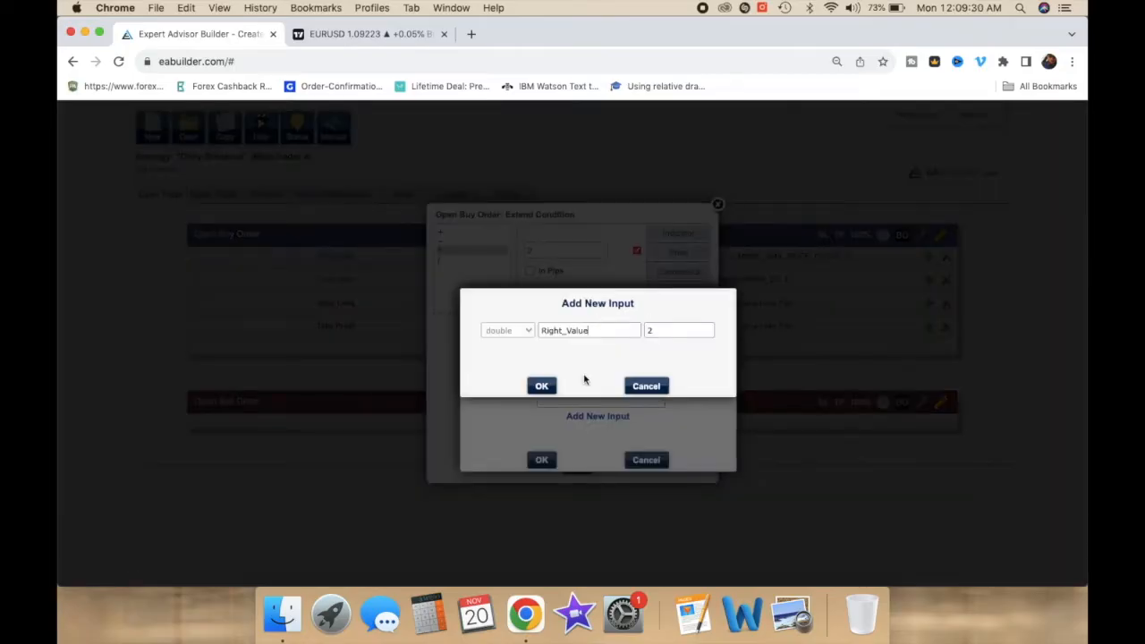
pyautogui.click(594, 333)
pyautogui.doubleClick(594, 333)
pyautogui.write('takeprofit')
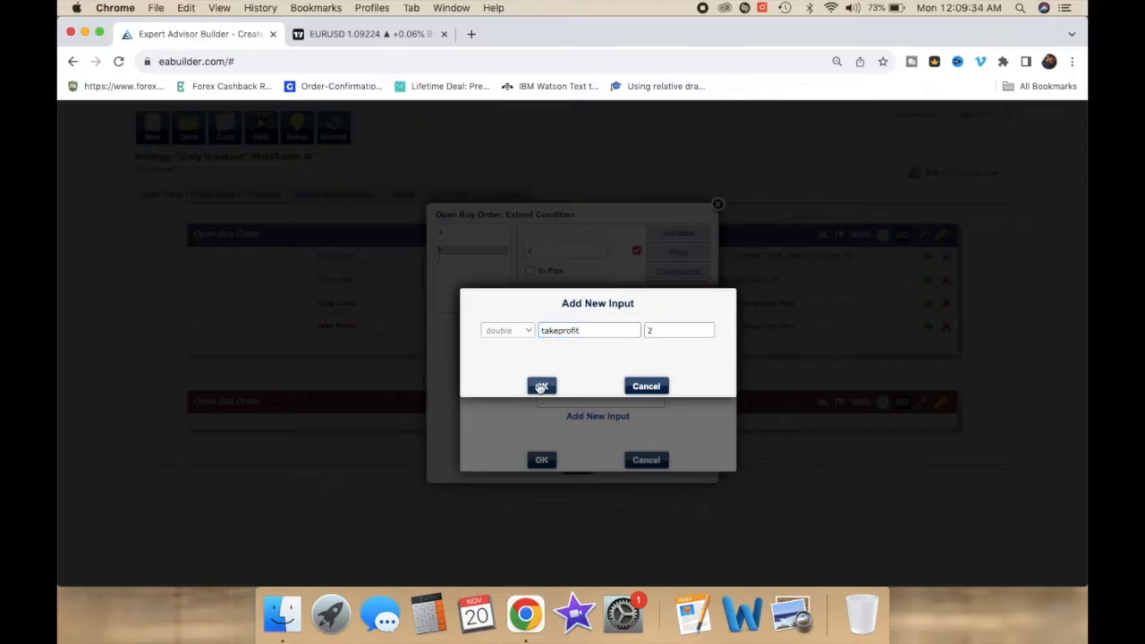
pyautogui.click(541, 386)
pyautogui.click(538, 461)
pyautogui.click(576, 463)
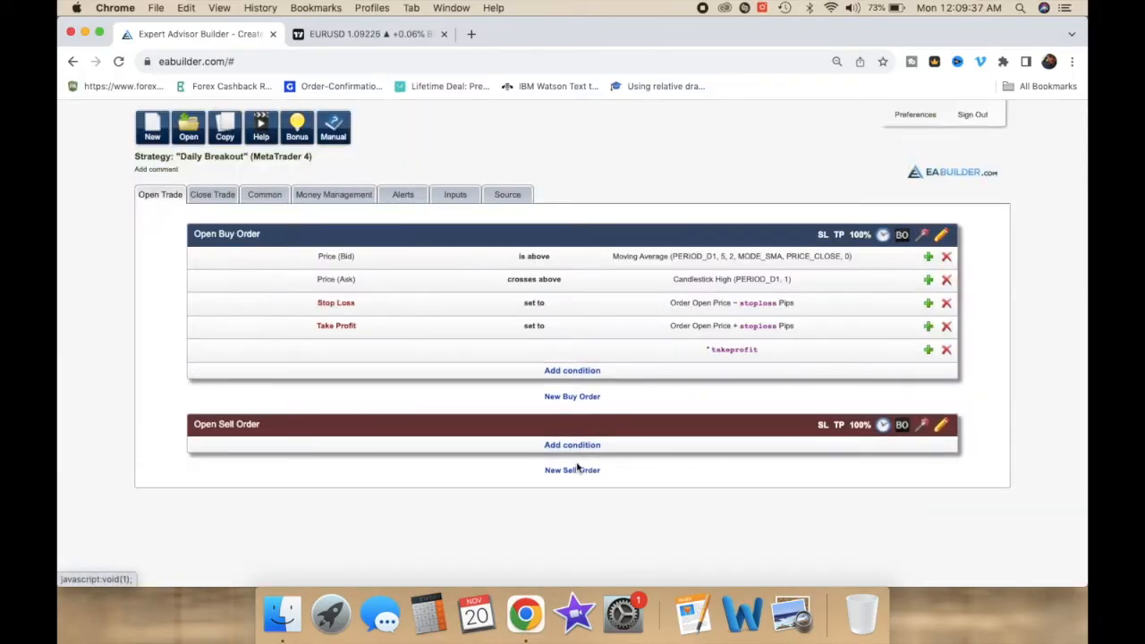
# Step: Reopen the multiplier condition to review its value, then close the dialog
pyautogui.click(723, 355)
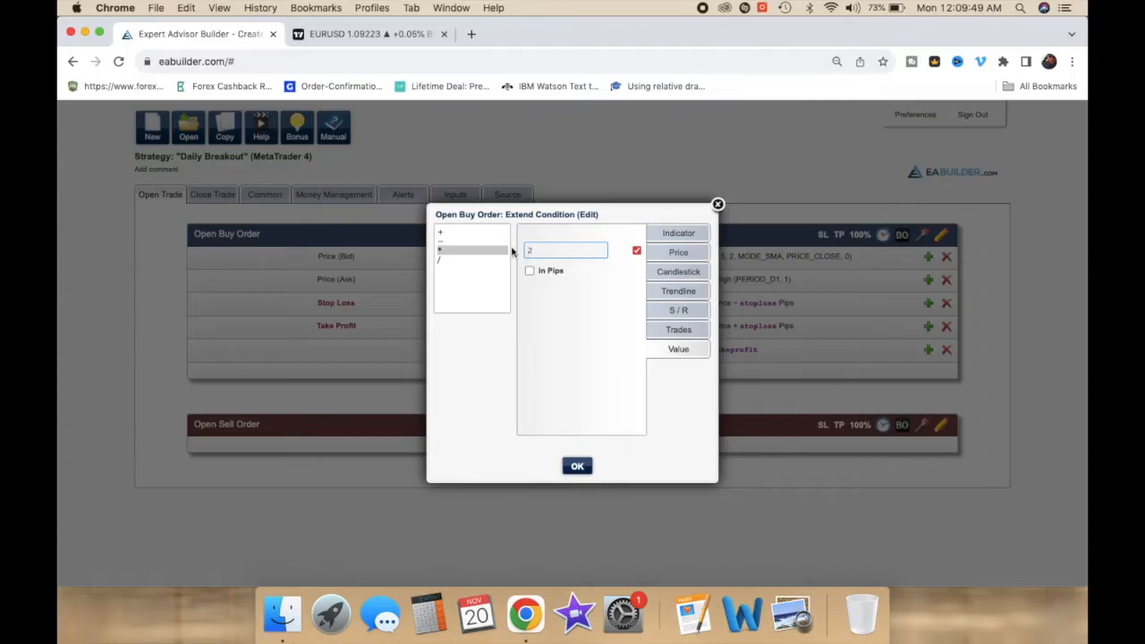
pyautogui.click(564, 251)
pyautogui.click(717, 206)
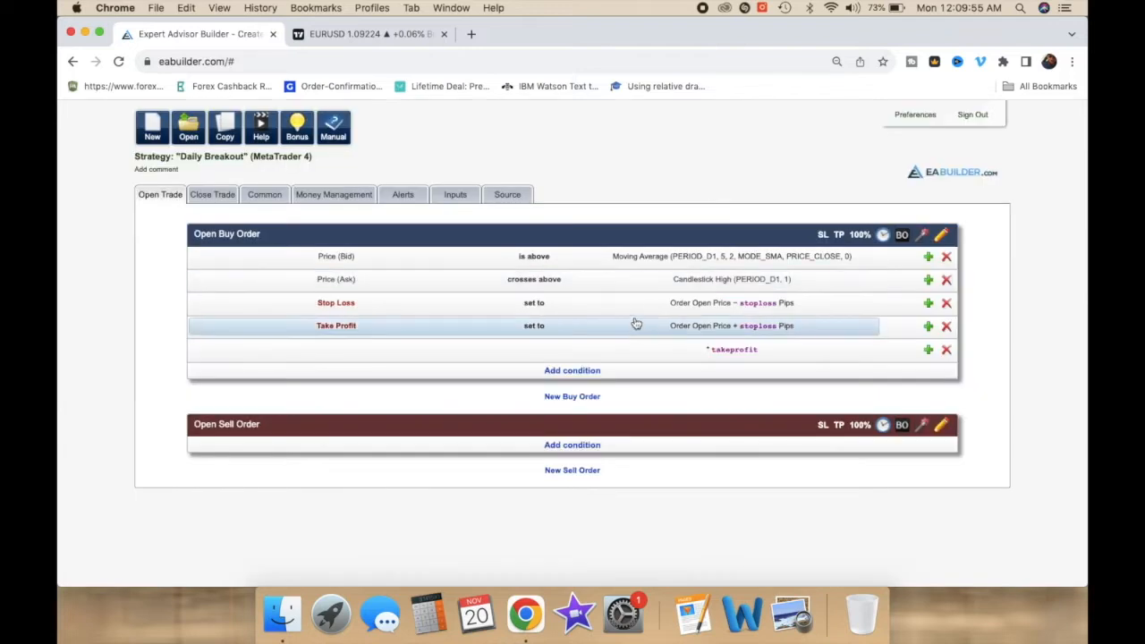
# Step: Open the takeprofit multiplier's extend condition once more and close it without changes
pyautogui.click(634, 306)
pyautogui.click(523, 262)
pyautogui.click(680, 205)
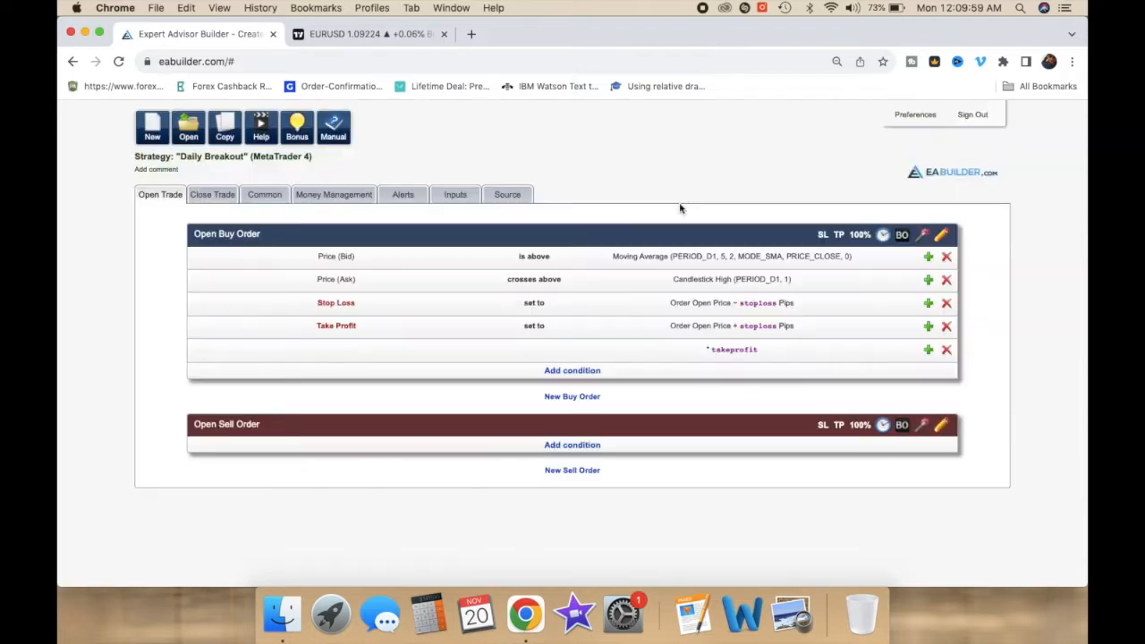
pyautogui.click(688, 357)
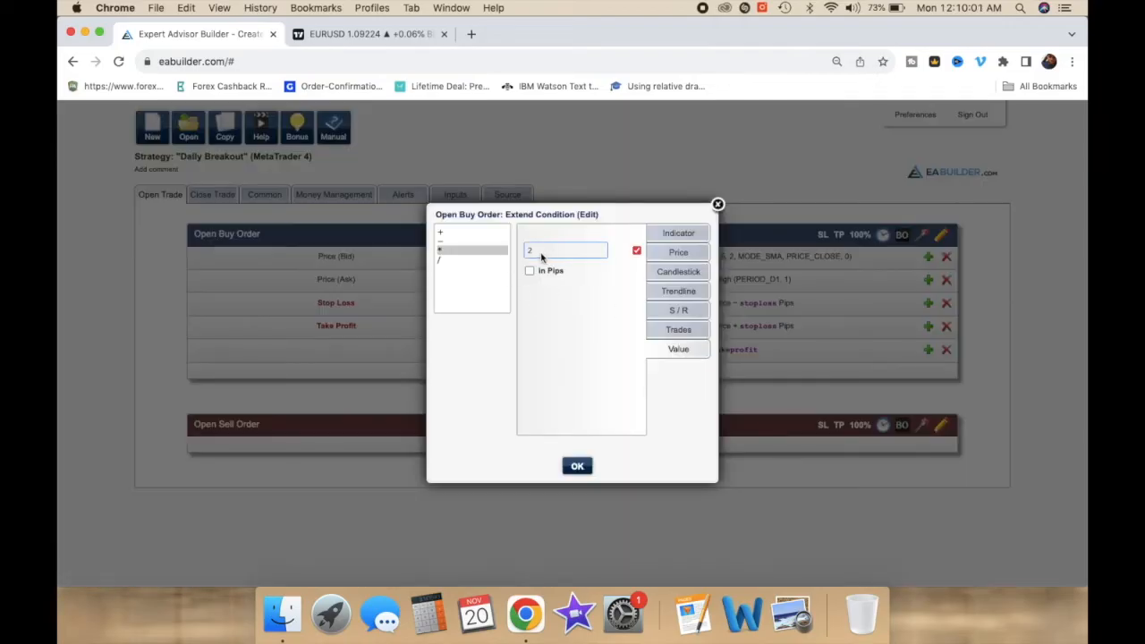
pyautogui.click(718, 204)
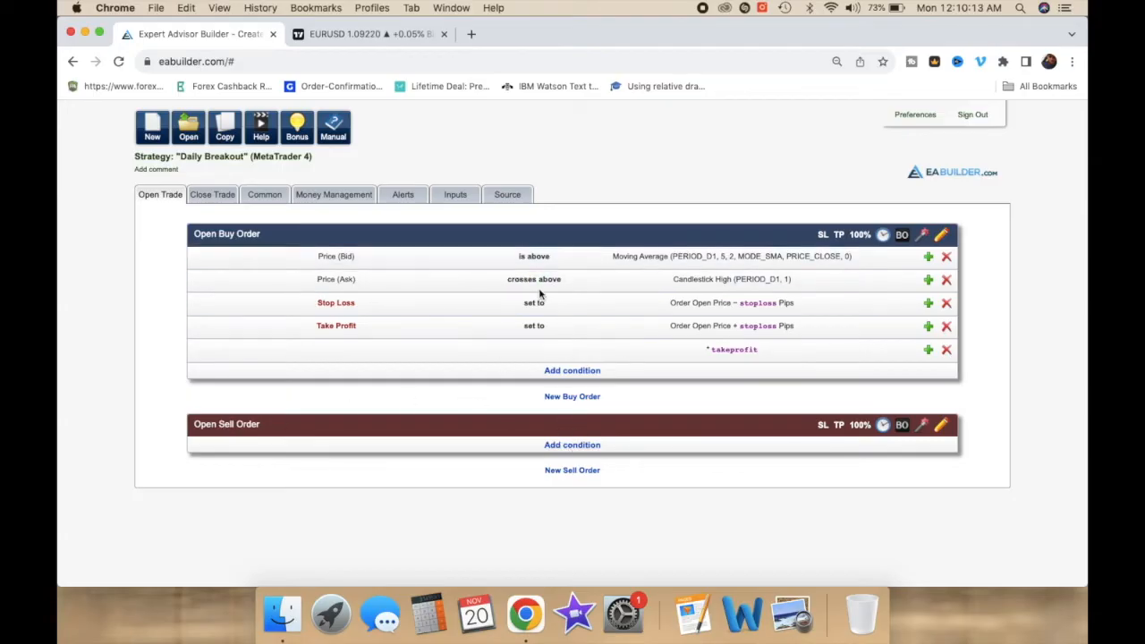
# Step: Create the sell order as the opposite of the buy order and switch its candlestick-low crossing condition to Bid price
pyautogui.click(921, 427)
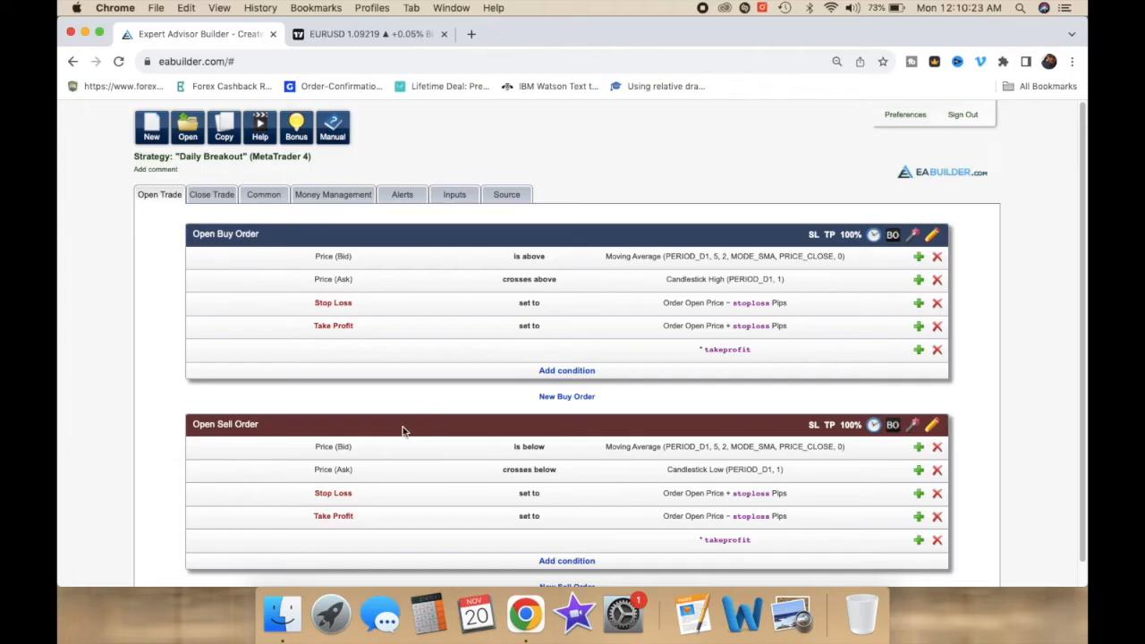
pyautogui.click(347, 473)
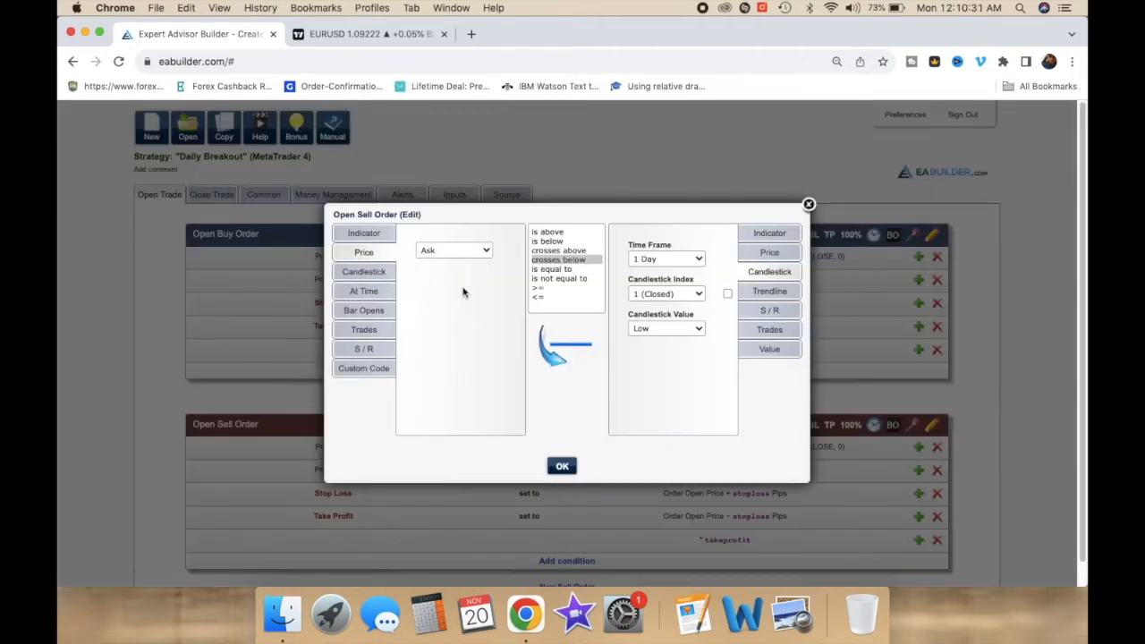
pyautogui.click(445, 255)
pyautogui.click(435, 236)
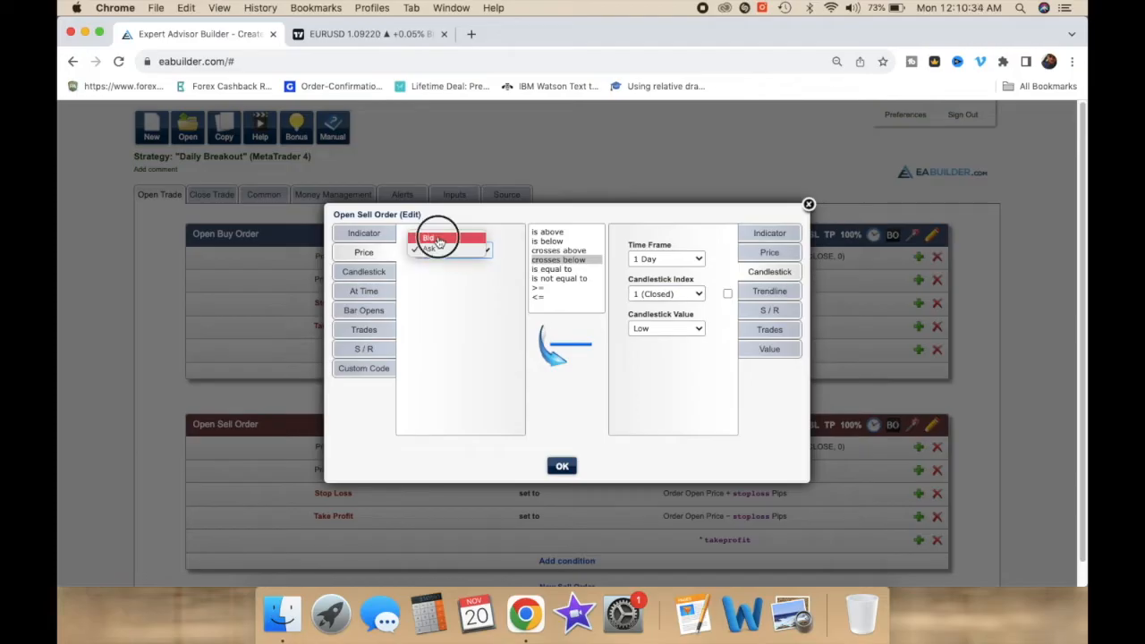
pyautogui.click(562, 466)
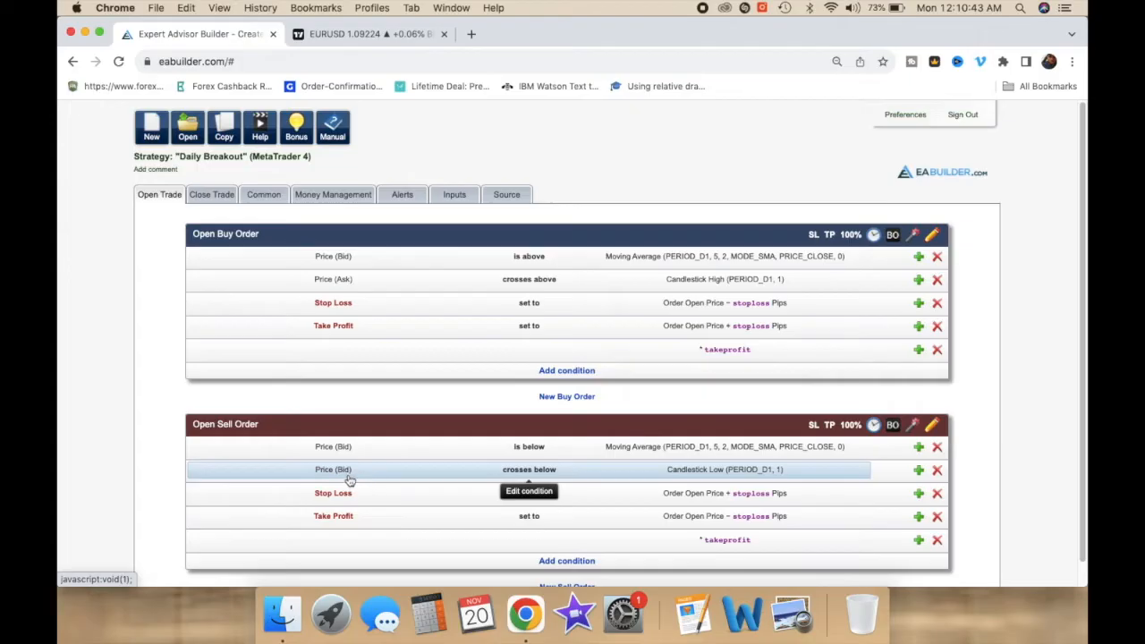
# Step: Enable the Time Of The Day filter with trading hours from 02:00 to 23:00
pyautogui.click(199, 198)
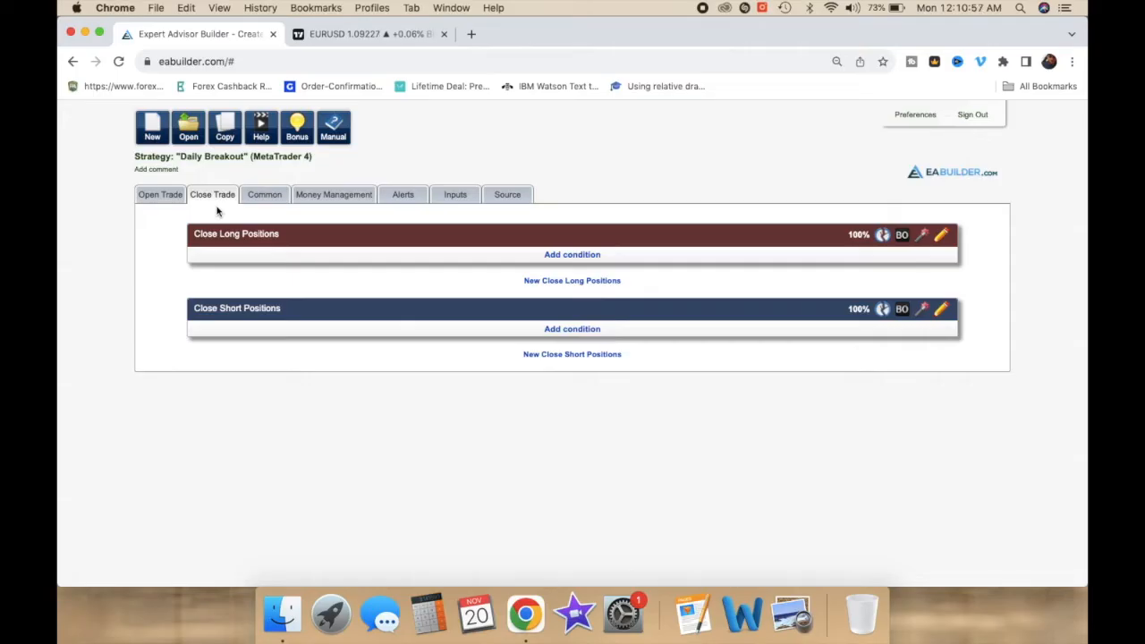
pyautogui.click(258, 200)
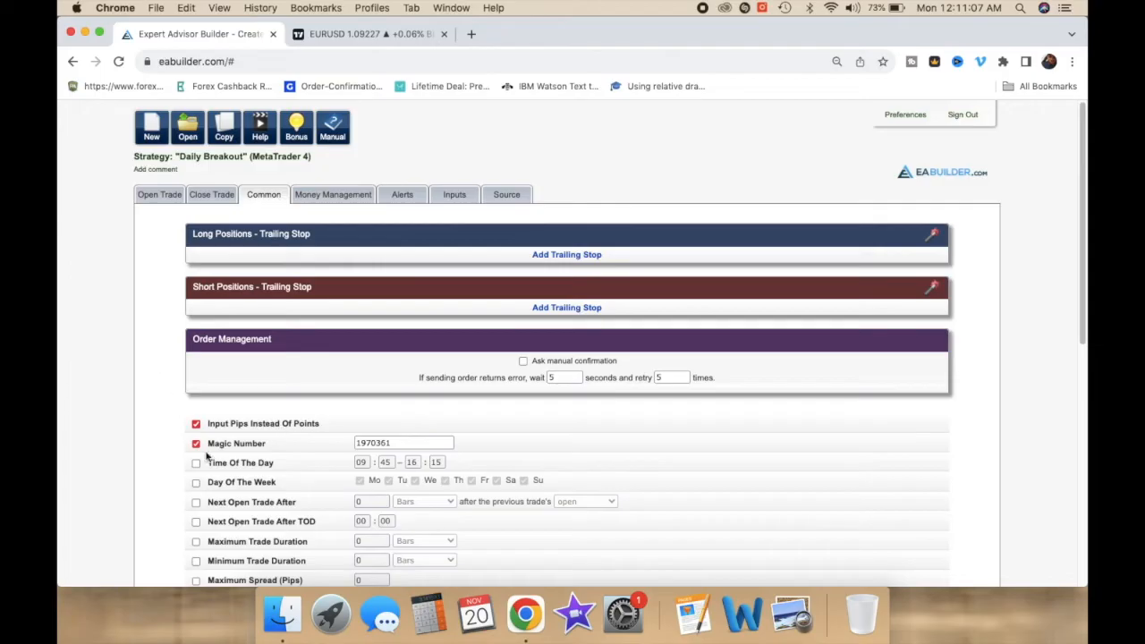
pyautogui.moveTo(203, 446)
pyautogui.click(196, 463)
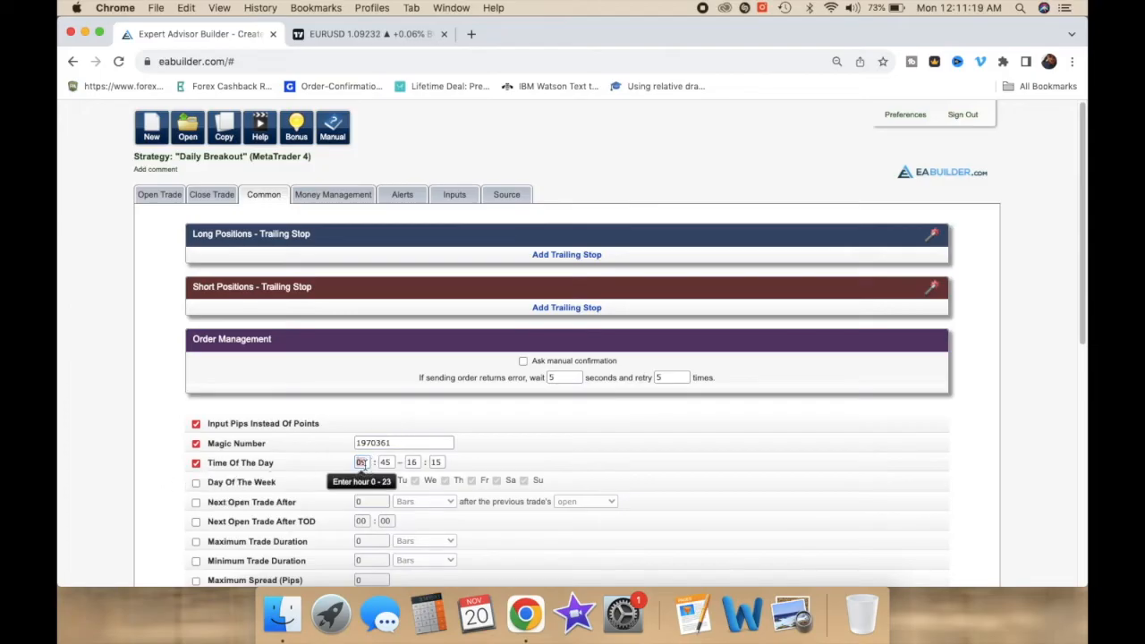
pyautogui.write('02')
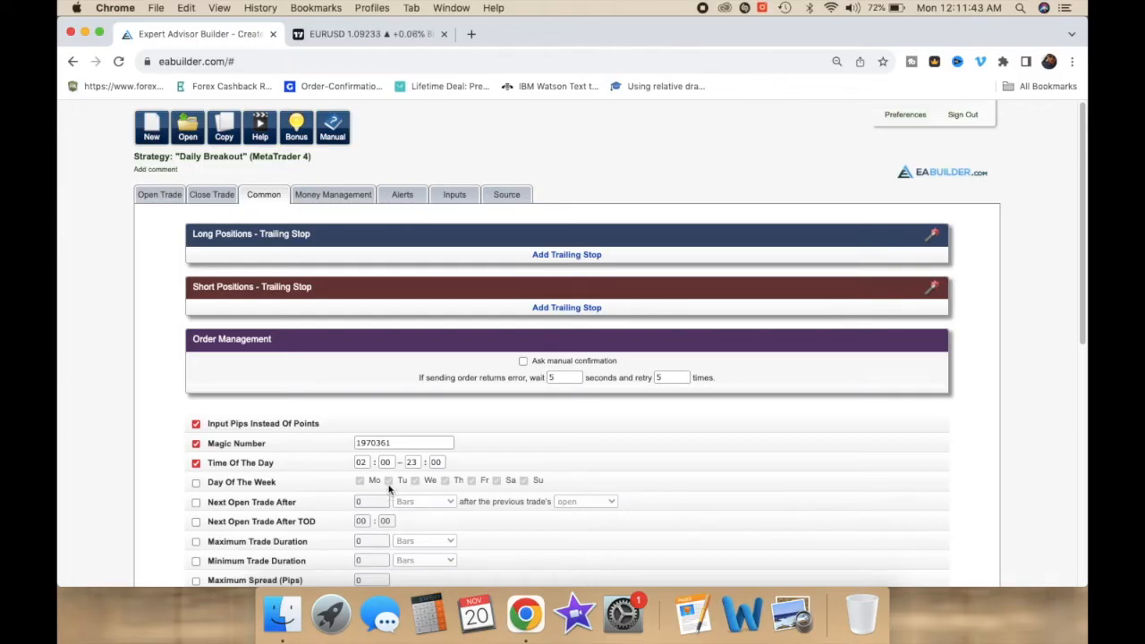
# Step: Enable Next Open Trade After and set it to 1 Days after the previous trade's open
pyautogui.click(196, 503)
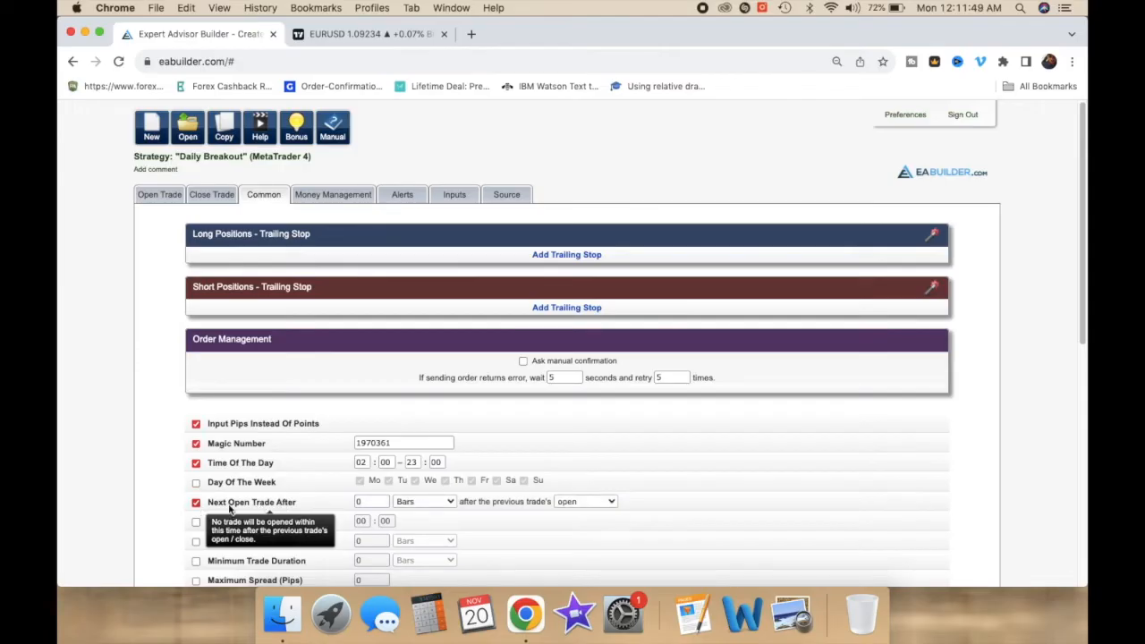
pyautogui.click(366, 503)
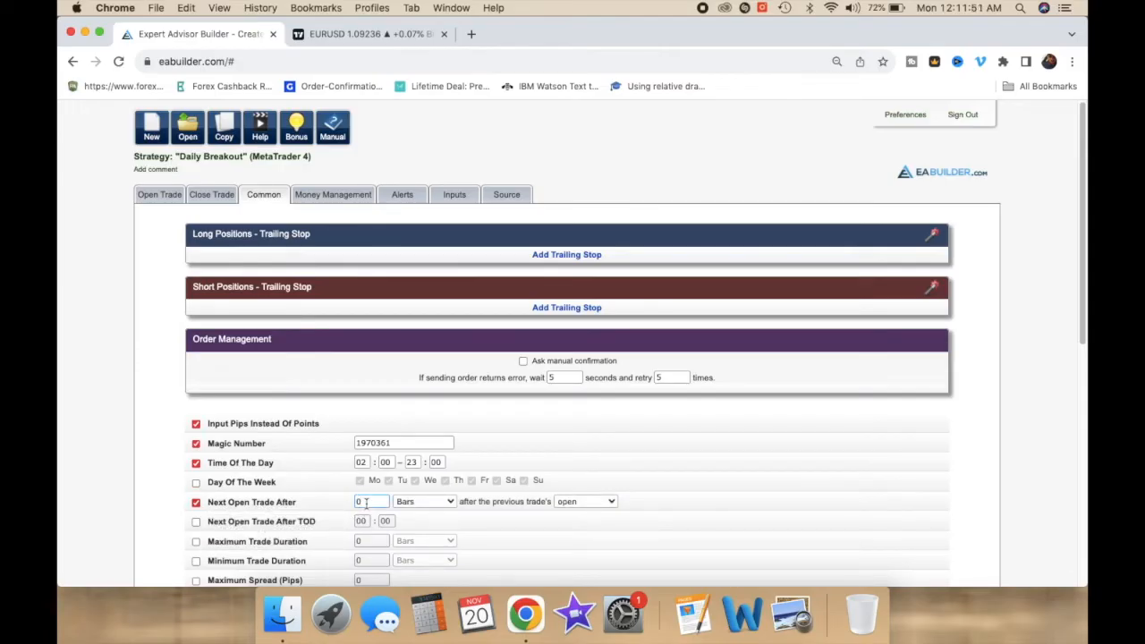
pyautogui.click(424, 502)
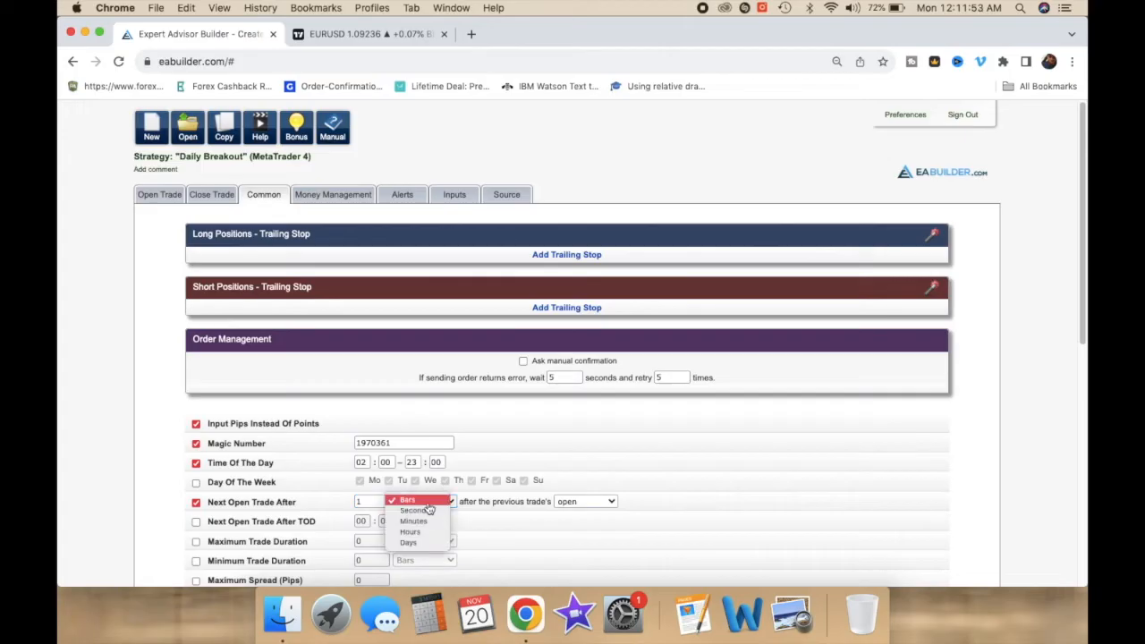
pyautogui.click(417, 542)
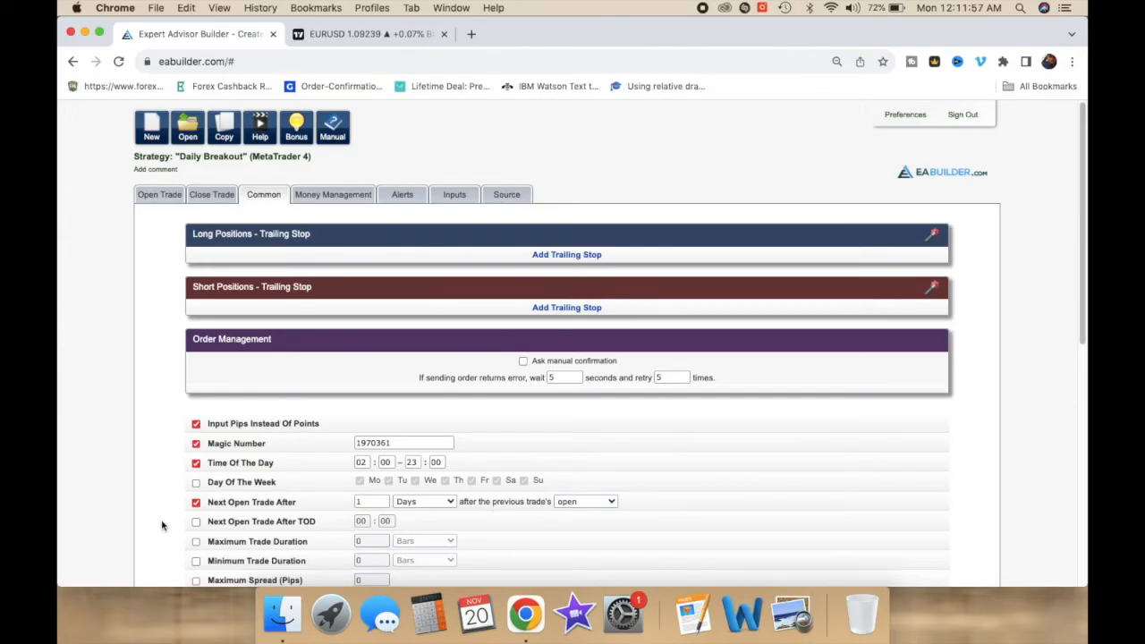
pyautogui.scroll(-2, 162, 525)
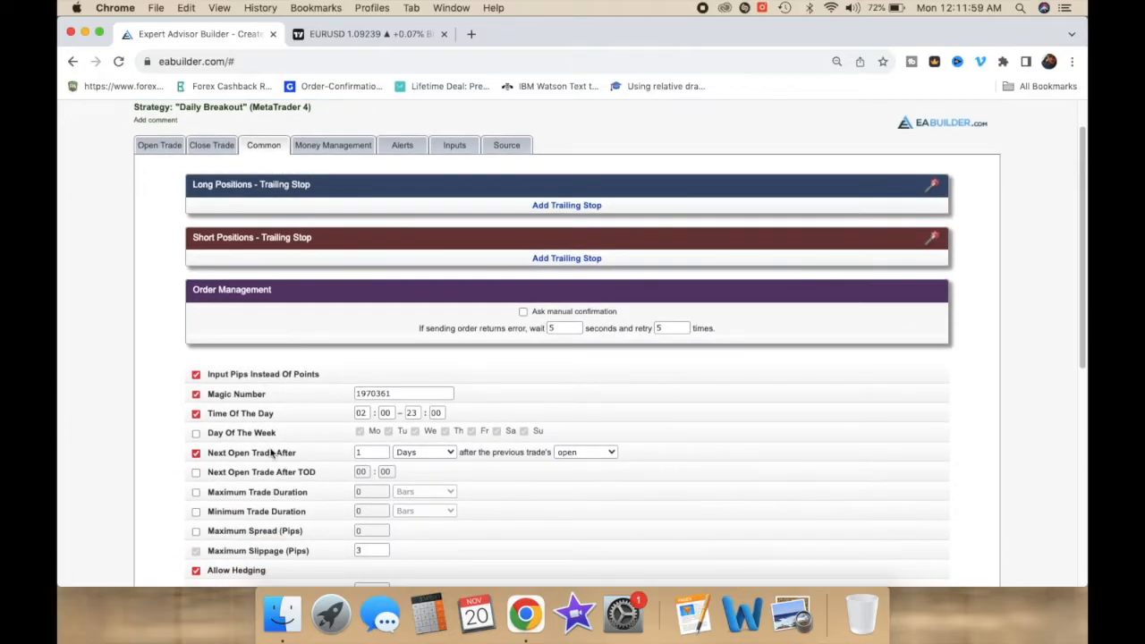
# Step: Enable the Maximum Spread limit and set it to 1 pip
pyautogui.moveTo(230, 457)
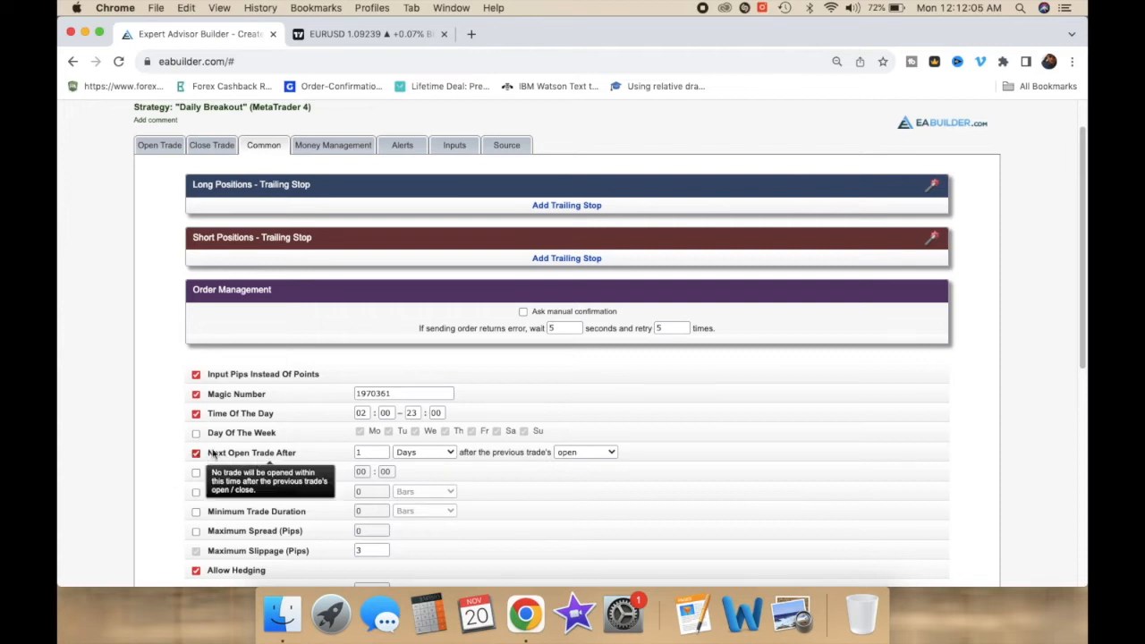
pyautogui.click(197, 532)
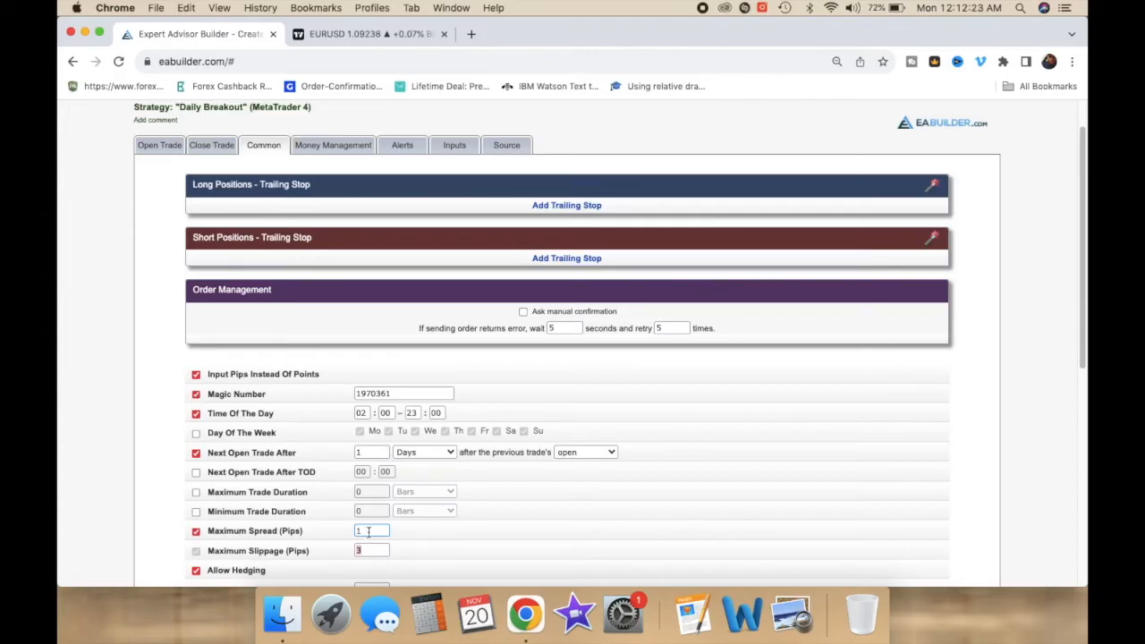
pyautogui.moveTo(273, 534)
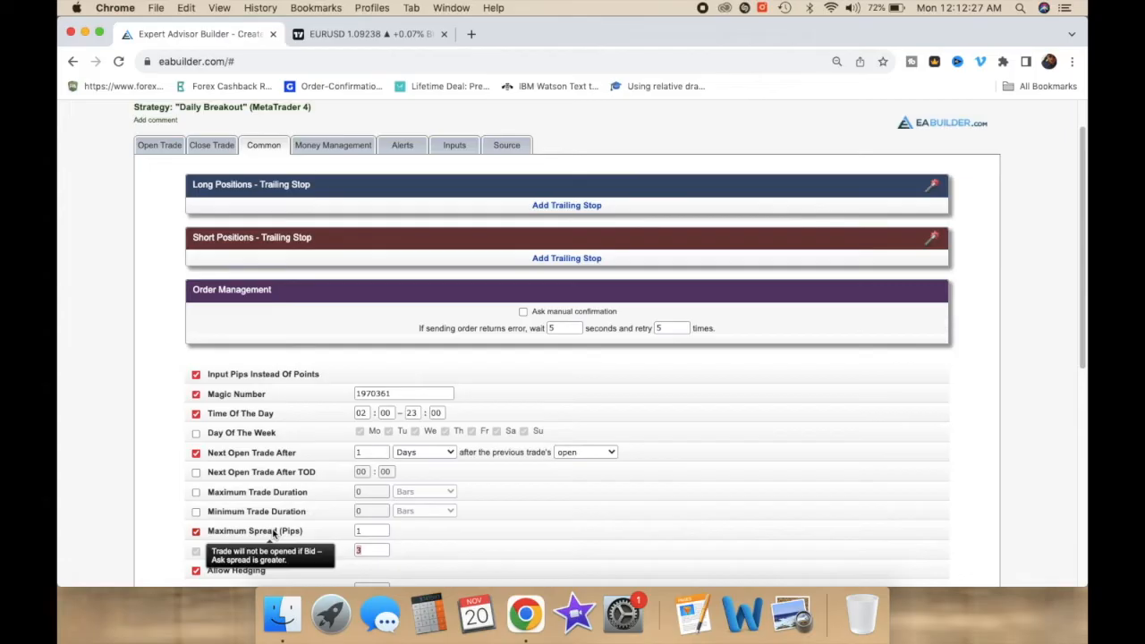
pyautogui.click(362, 531)
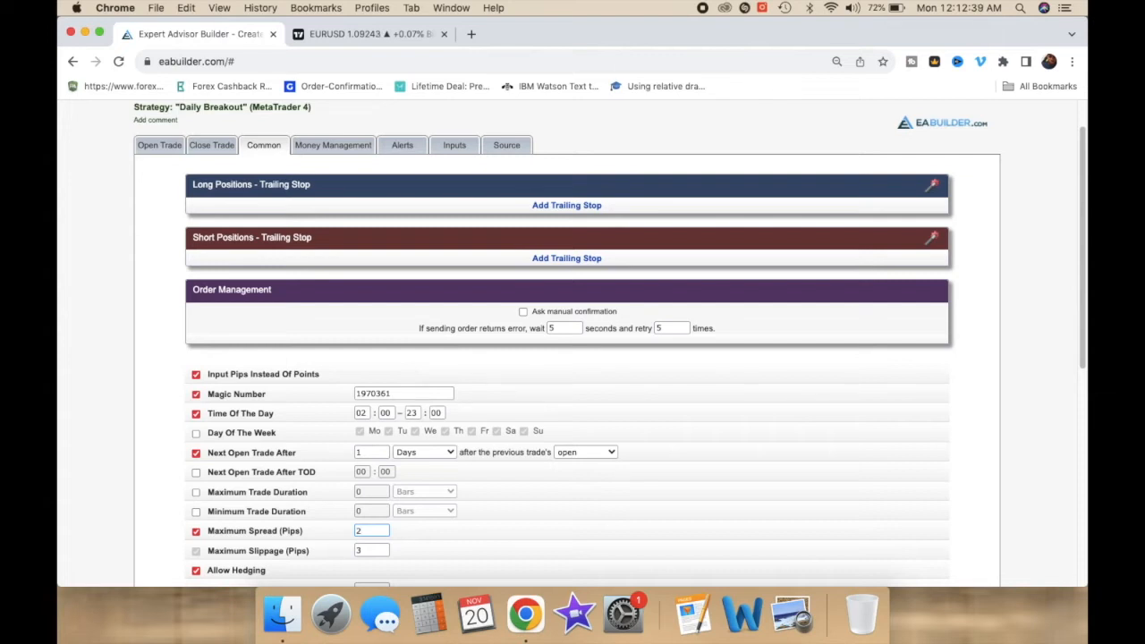
pyautogui.click(131, 520)
pyautogui.scroll(-2, 160, 549)
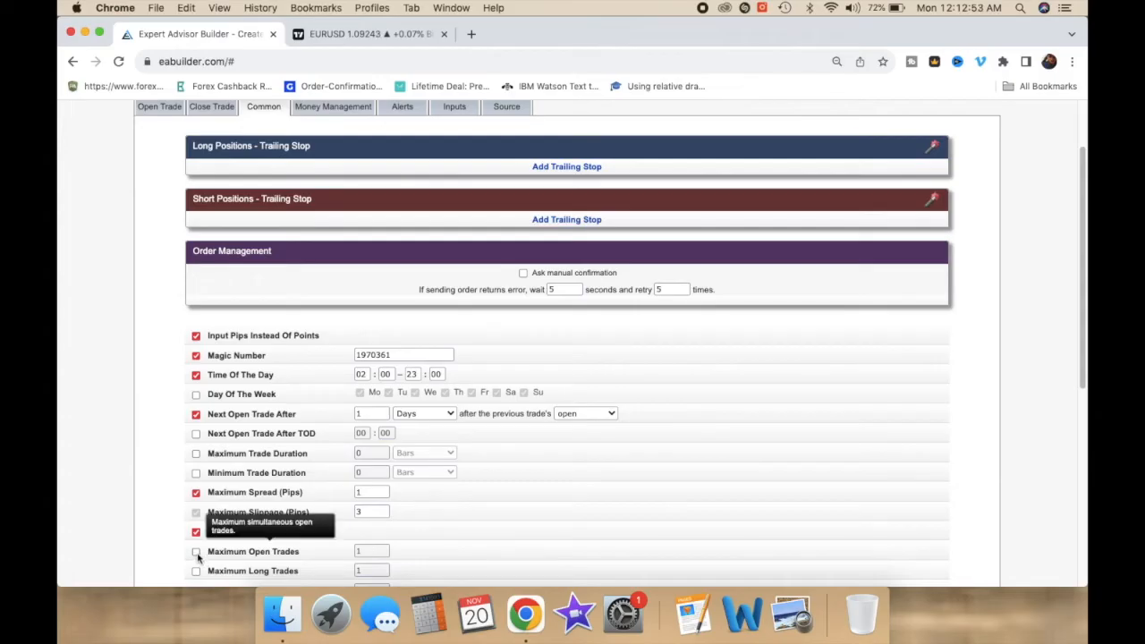
# Step: Enable Maximum Open Trades with a limit of 1
pyautogui.click(196, 551)
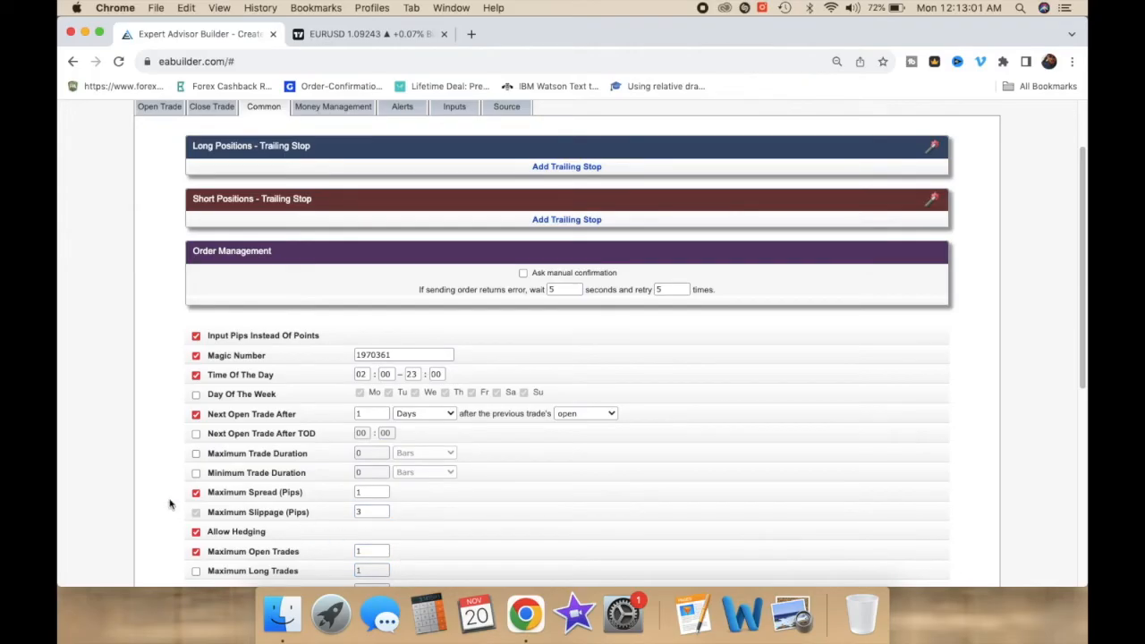
pyautogui.scroll(-1, 174, 509)
pyautogui.scroll(-5, 174, 509)
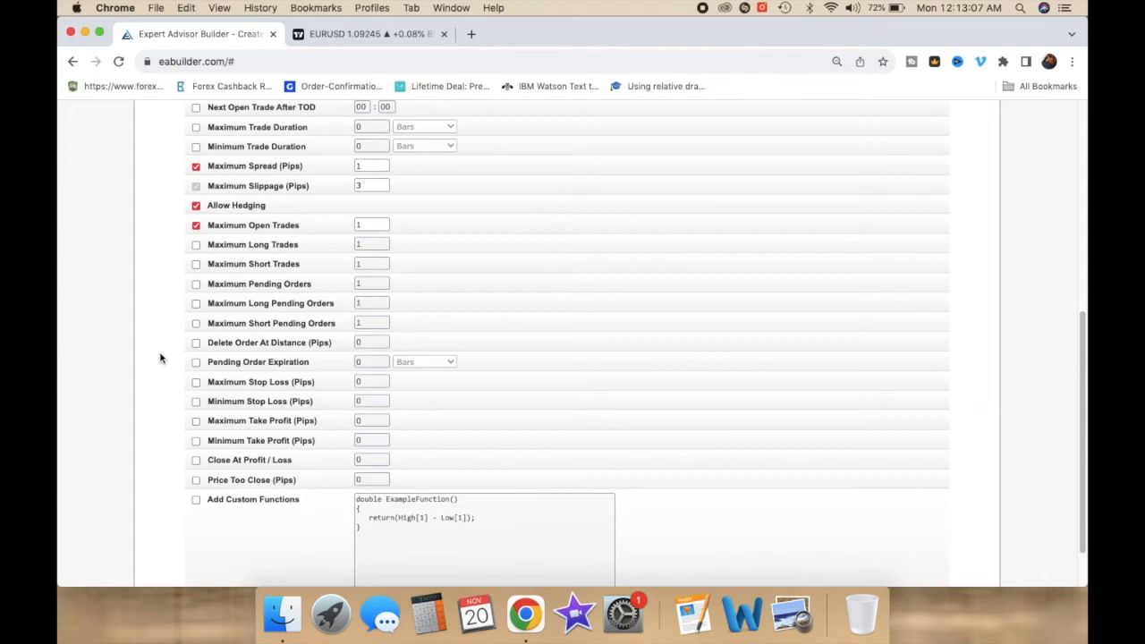
pyautogui.scroll(8, 160, 358)
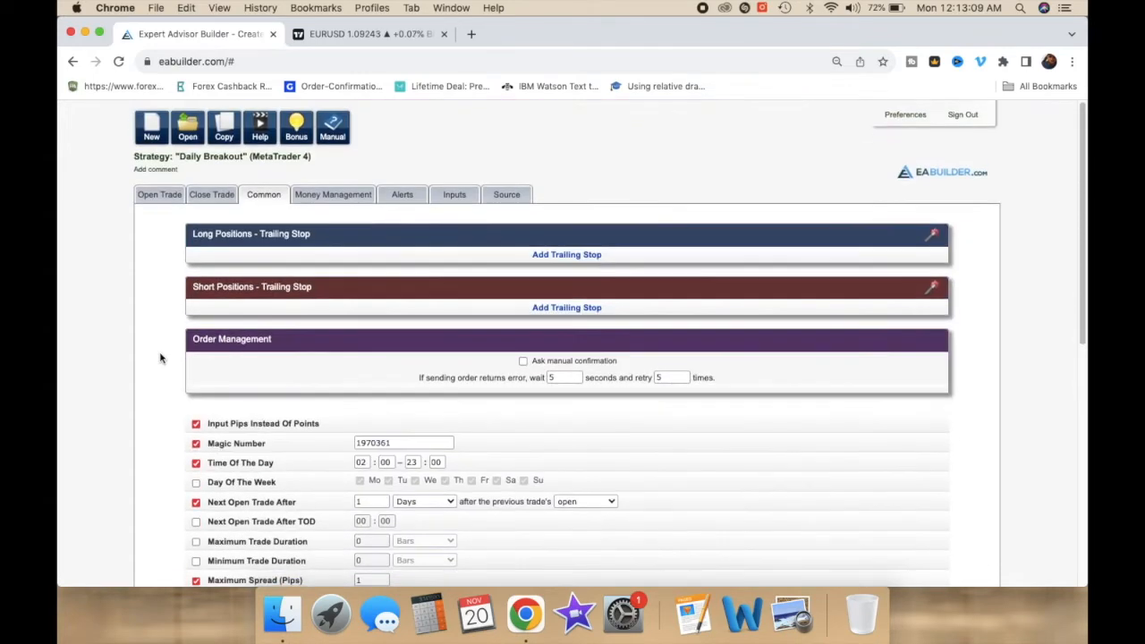
# Step: Switch money management to Risk % Per Trade at 1%
pyautogui.click(321, 198)
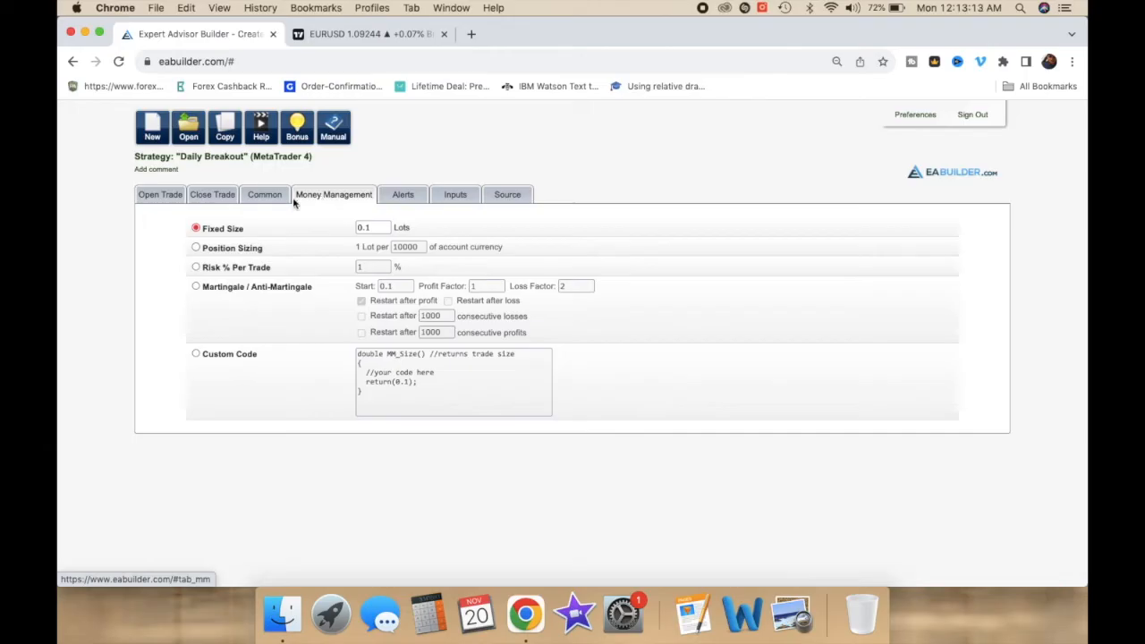
pyautogui.click(196, 267)
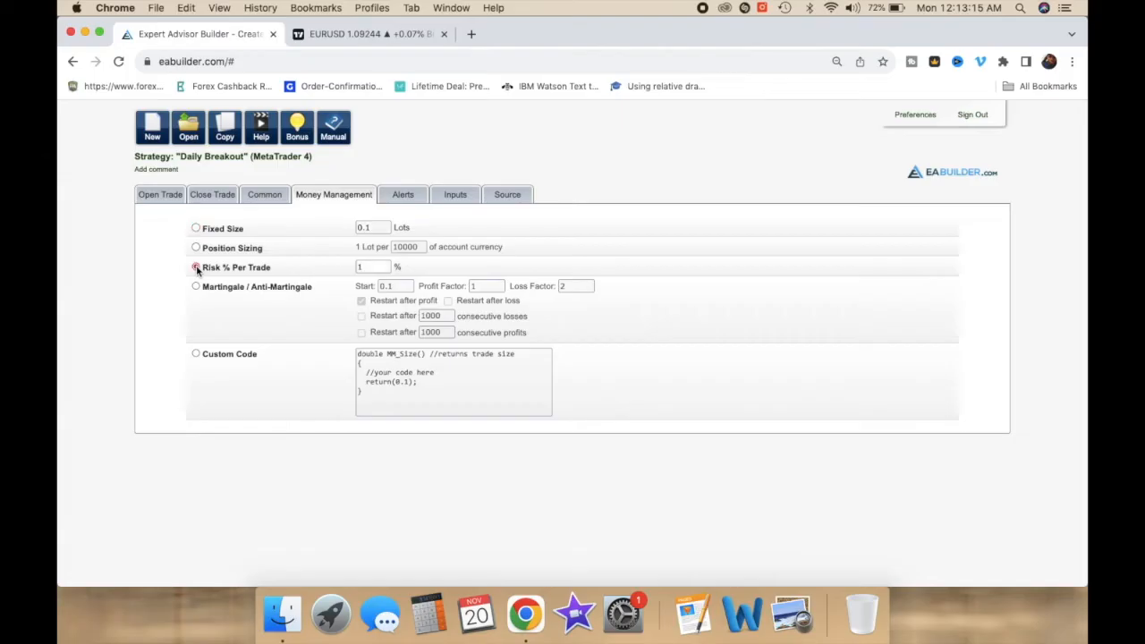
pyautogui.click(362, 270)
# Step: Add MagicNumber, TOD_From_Hour, MaxSpread and MM_Percent as additional inputs
pyautogui.click(404, 197)
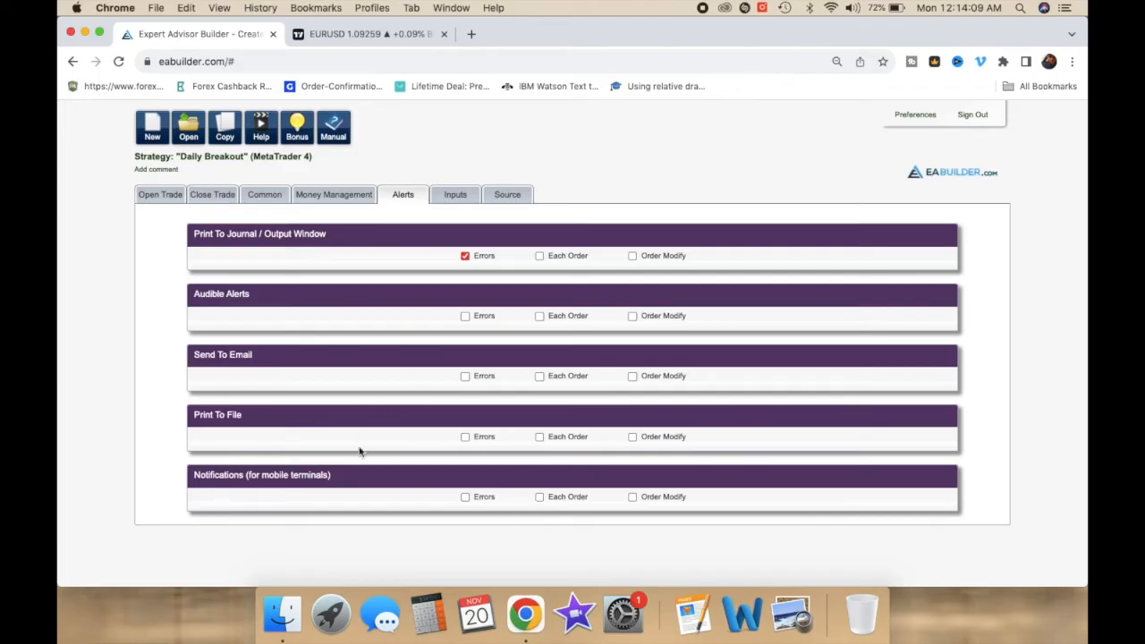
pyautogui.click(451, 204)
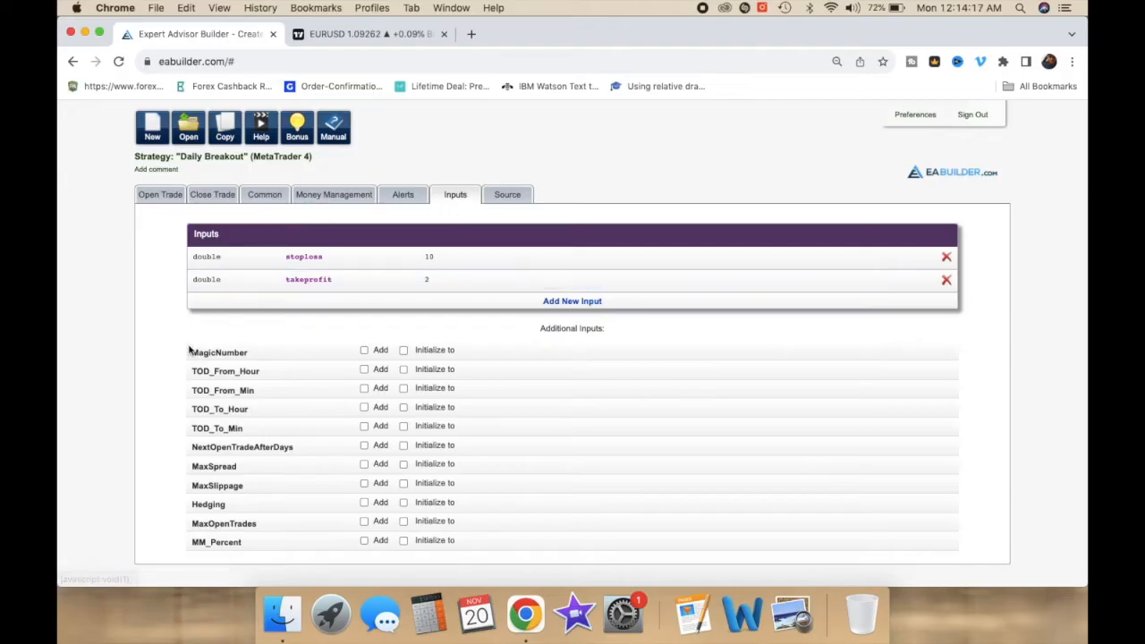
pyautogui.click(363, 351)
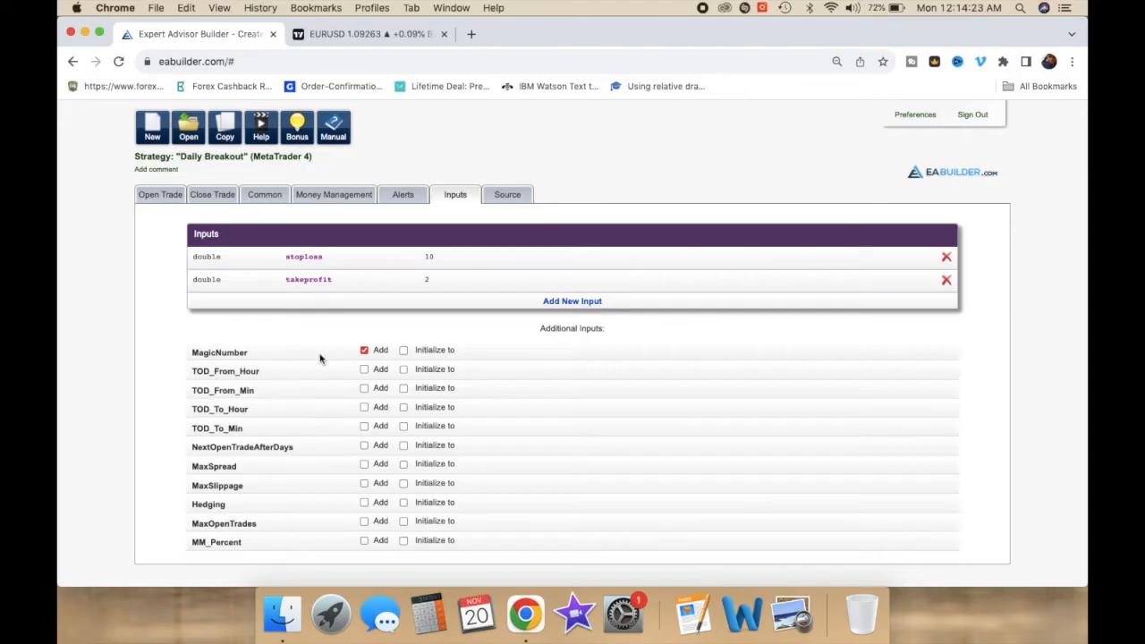
pyautogui.click(364, 369)
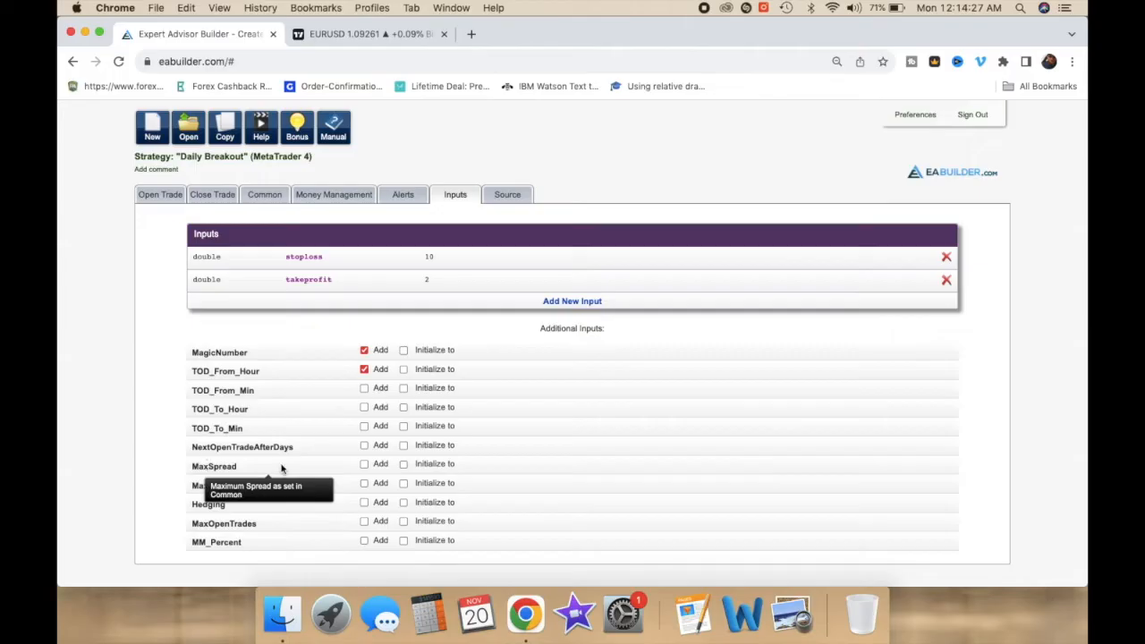
pyautogui.click(364, 464)
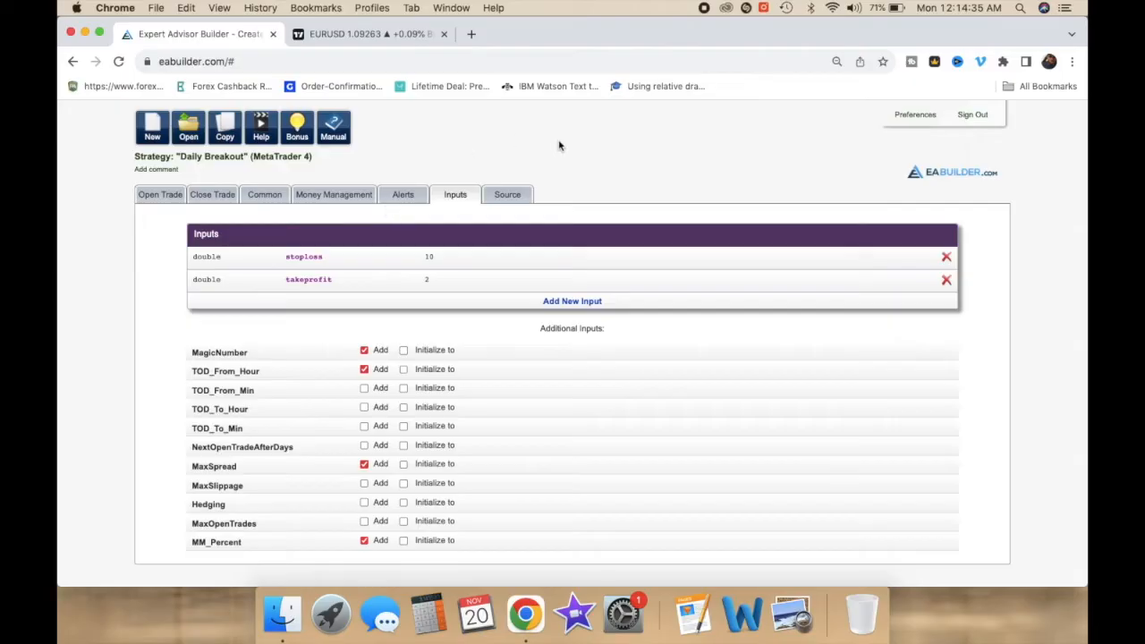
# Step: Review the generated MQL4 source code and copy it
pyautogui.click(506, 196)
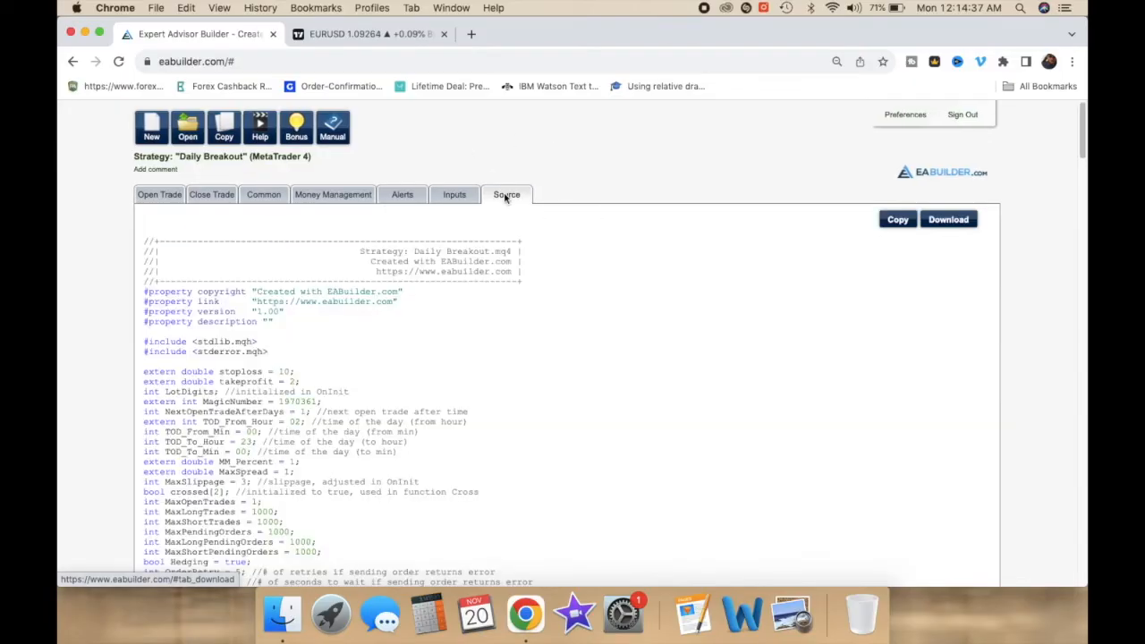
pyautogui.scroll(-5, 377, 307)
pyautogui.scroll(-1, 378, 306)
pyautogui.scroll(10, 377, 306)
pyautogui.scroll(-2, 377, 304)
pyautogui.scroll(-9, 377, 304)
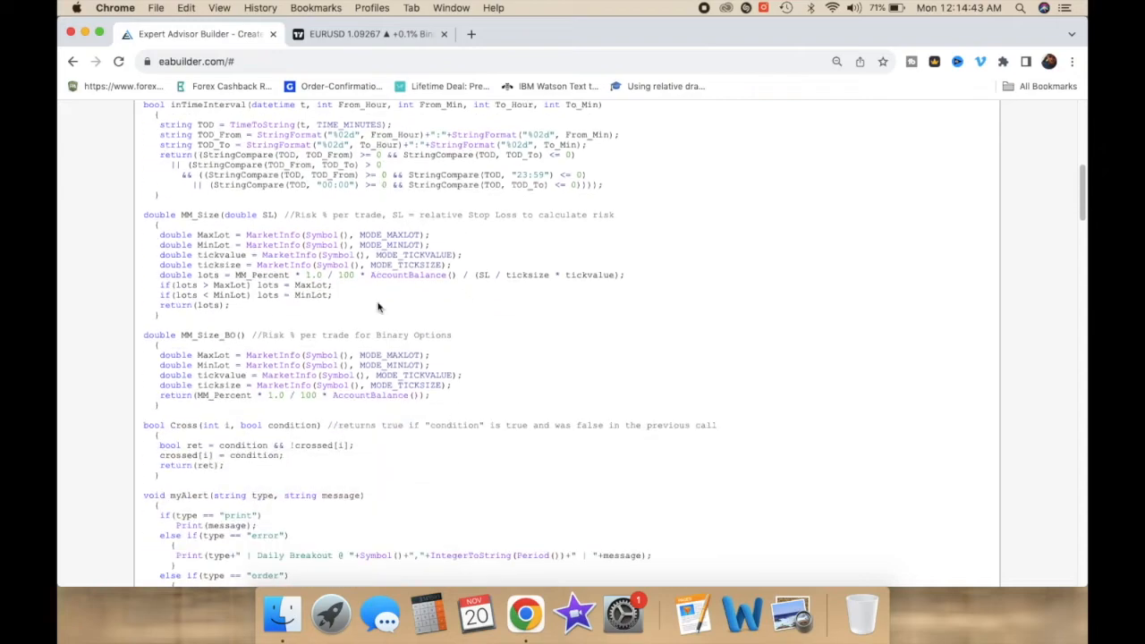
pyautogui.scroll(-20, 378, 307)
pyautogui.scroll(-20, 377, 303)
pyautogui.scroll(20, 377, 303)
pyautogui.scroll(20, 377, 304)
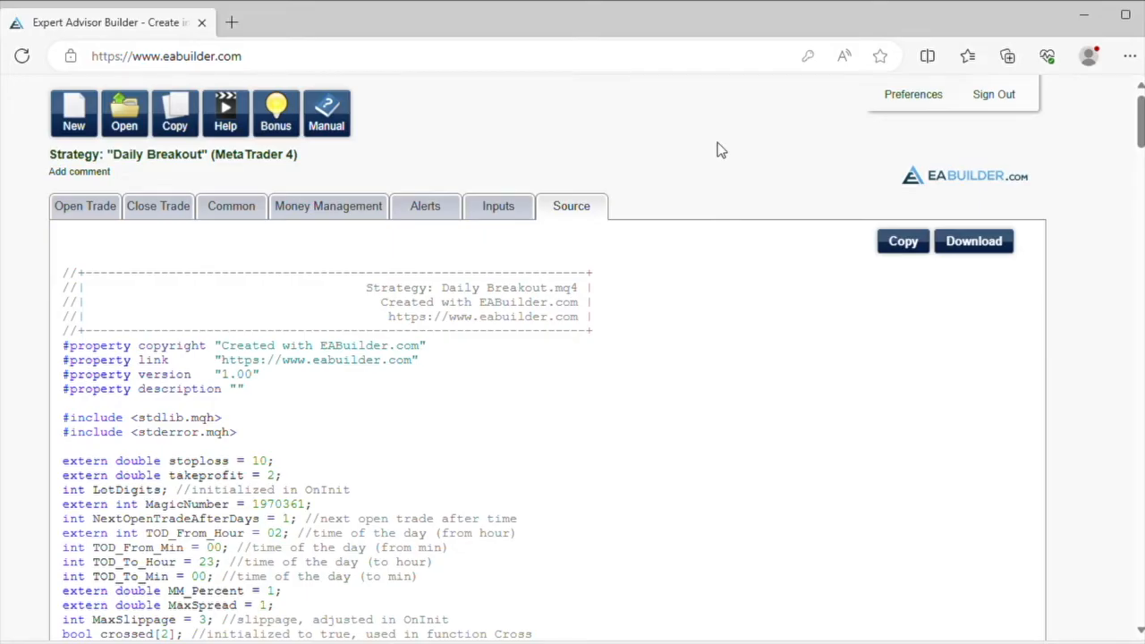
pyautogui.click(912, 249)
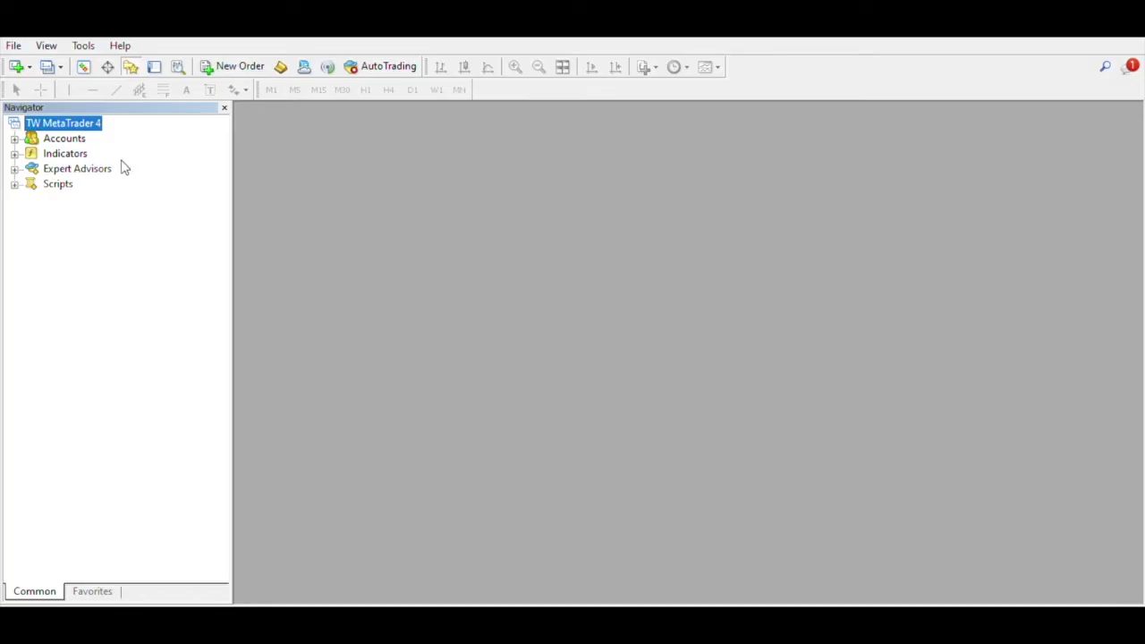
# Step: Create a new Expert Advisor file named Daily Breakout with the MQL Wizard, keeping the default event handlers
pyautogui.click(14, 168)
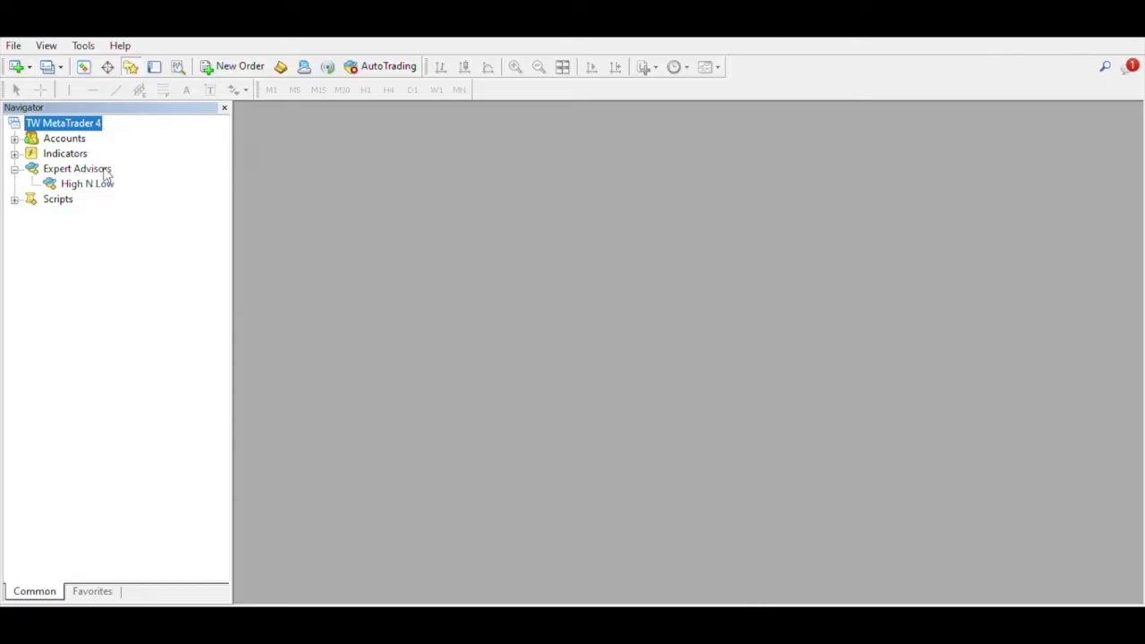
pyautogui.click(14, 168)
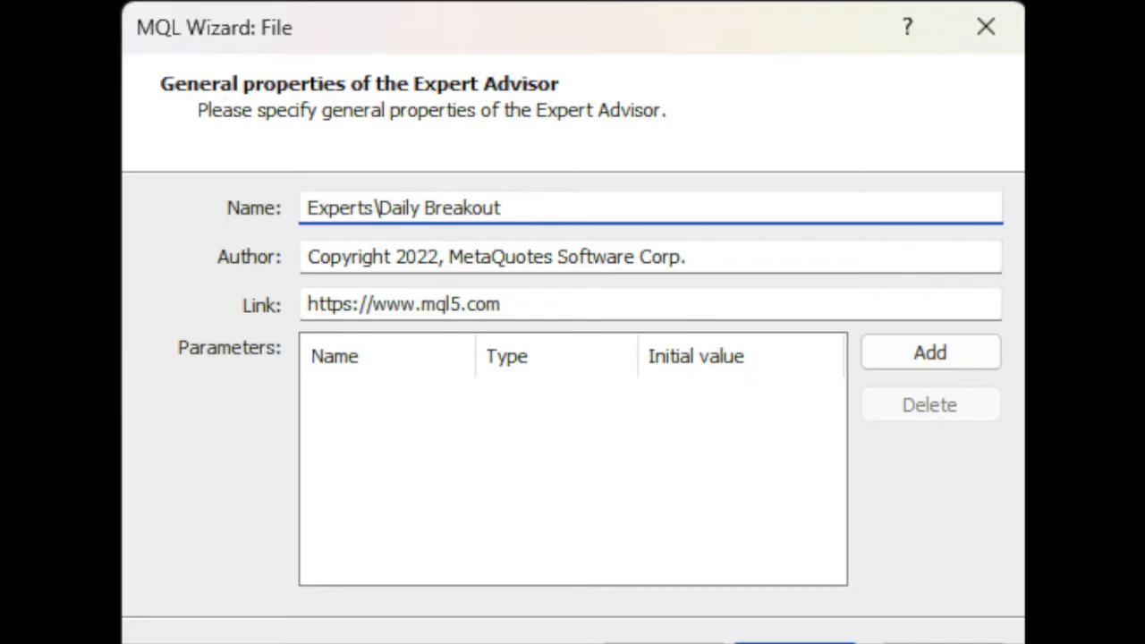
pyautogui.press('Return')
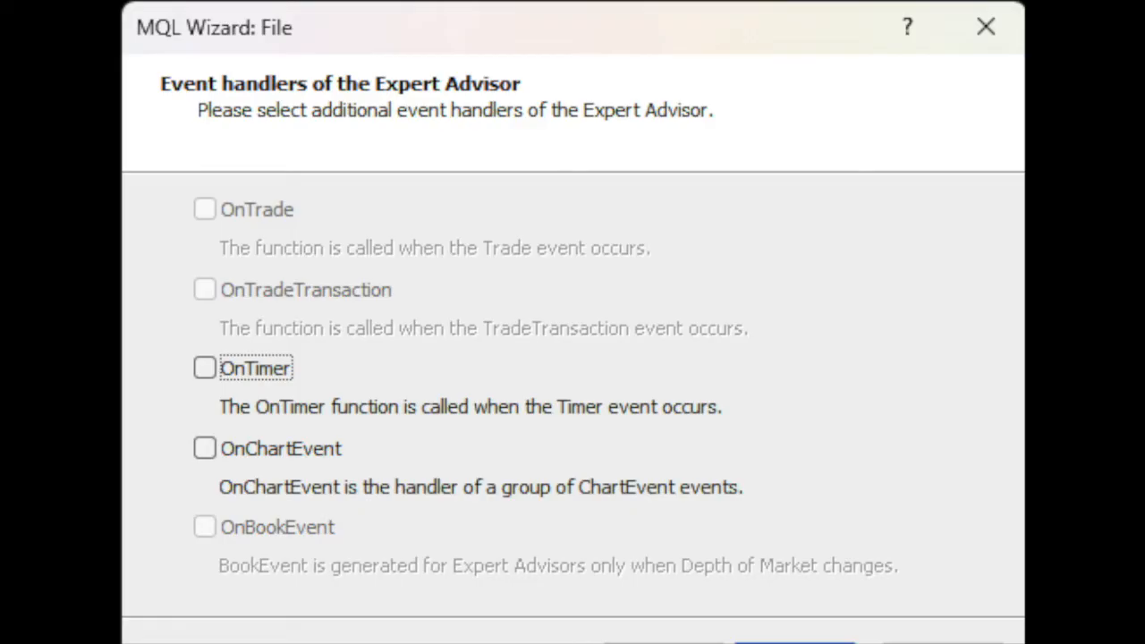
pyautogui.press('Return')
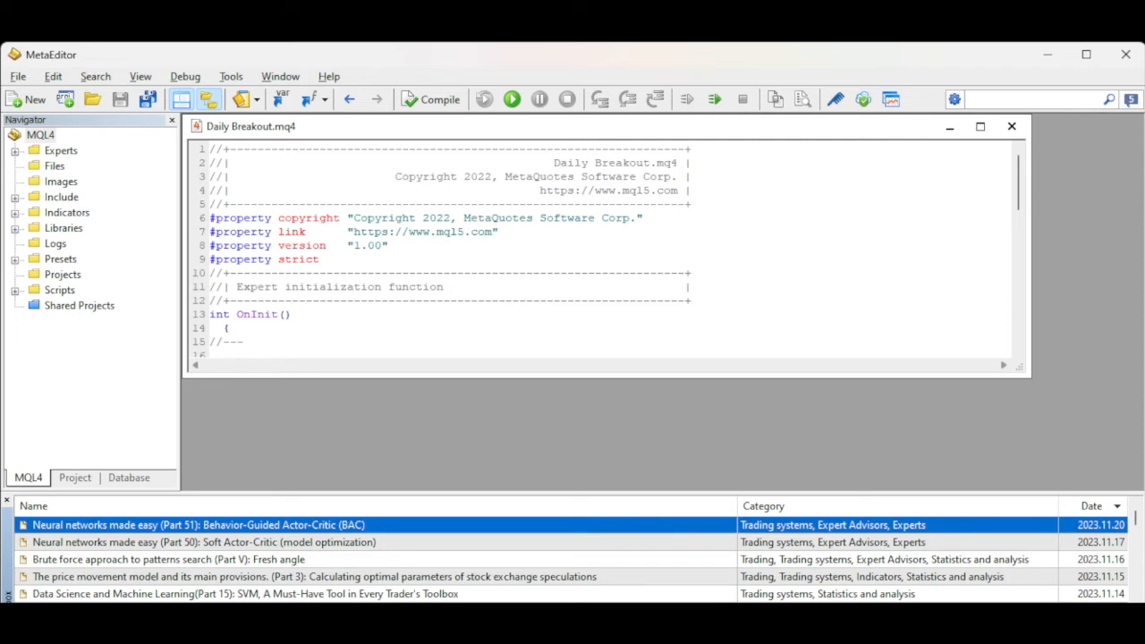
# Step: Replace the template code with the copied EA Builder code and compile the expert advisor
pyautogui.hotkey('ctrl', 'a')
pyautogui.press('Delete')
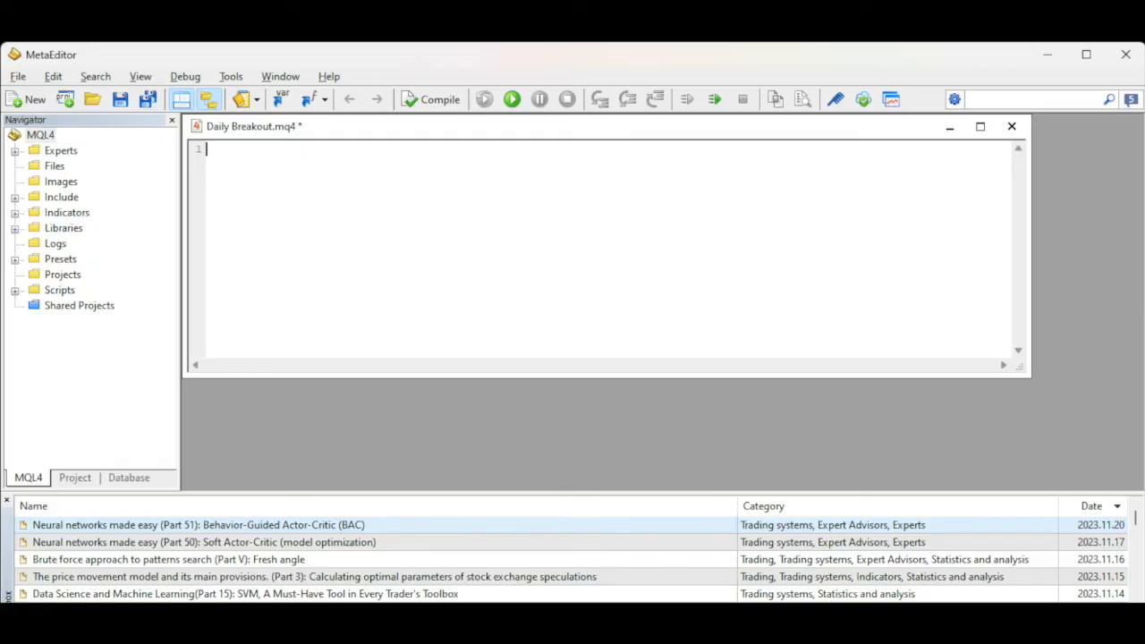
pyautogui.hotkey('ctrl', 'v')
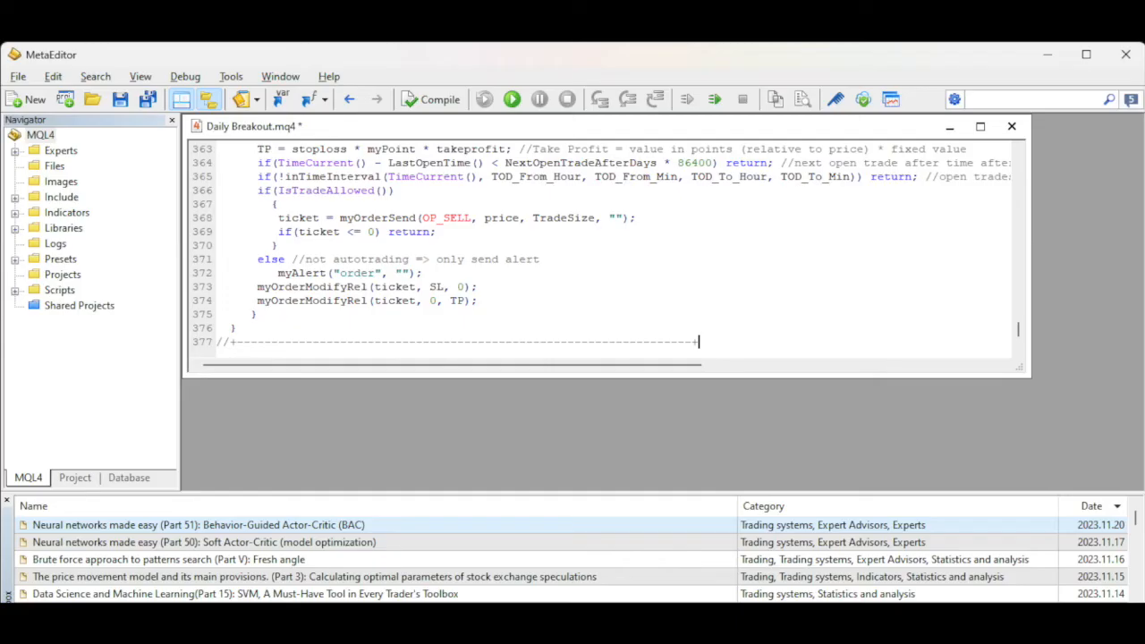
pyautogui.press('F7')
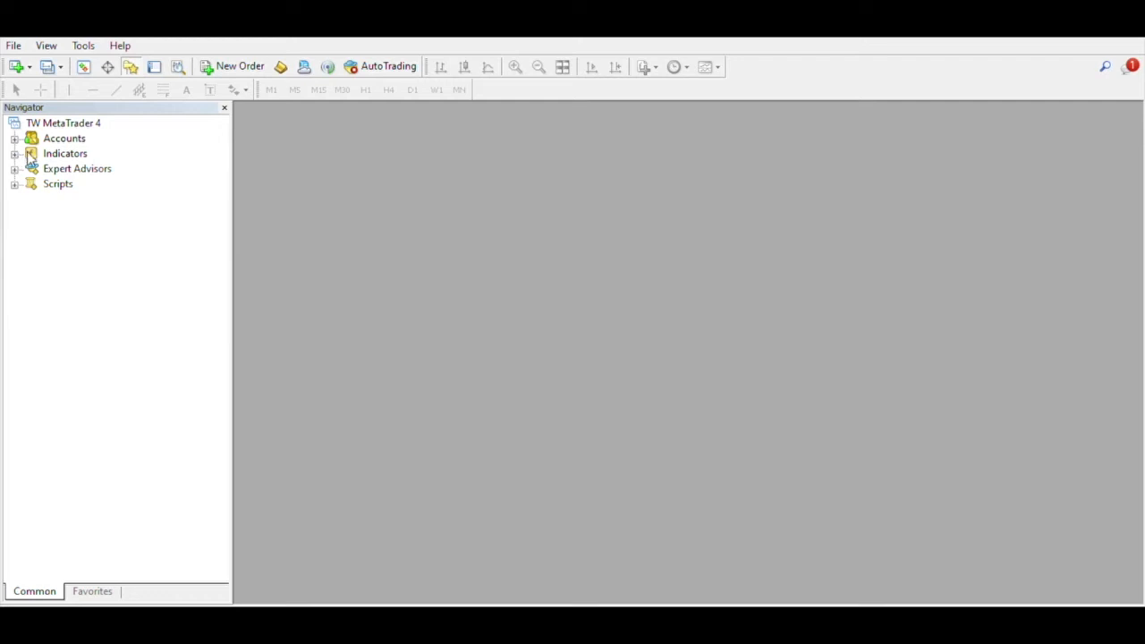
# Step: Expand the Expert Advisors list in the Navigator to check for Daily Breakout, then close the Navigator
pyautogui.click(59, 166)
pyautogui.doubleClick(63, 162)
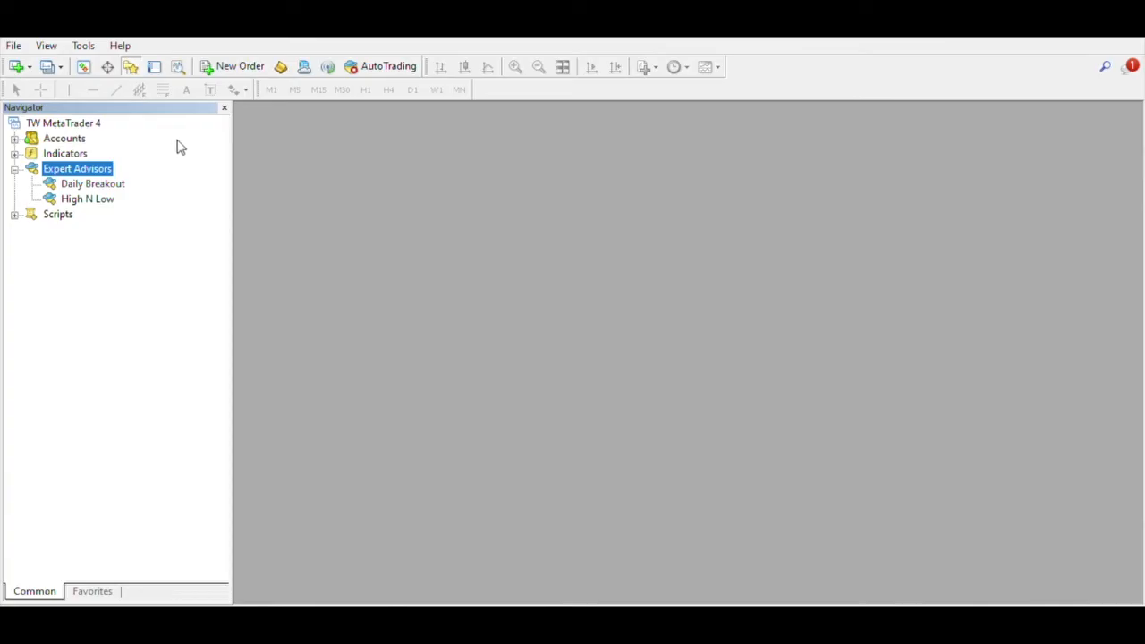
pyautogui.click(225, 105)
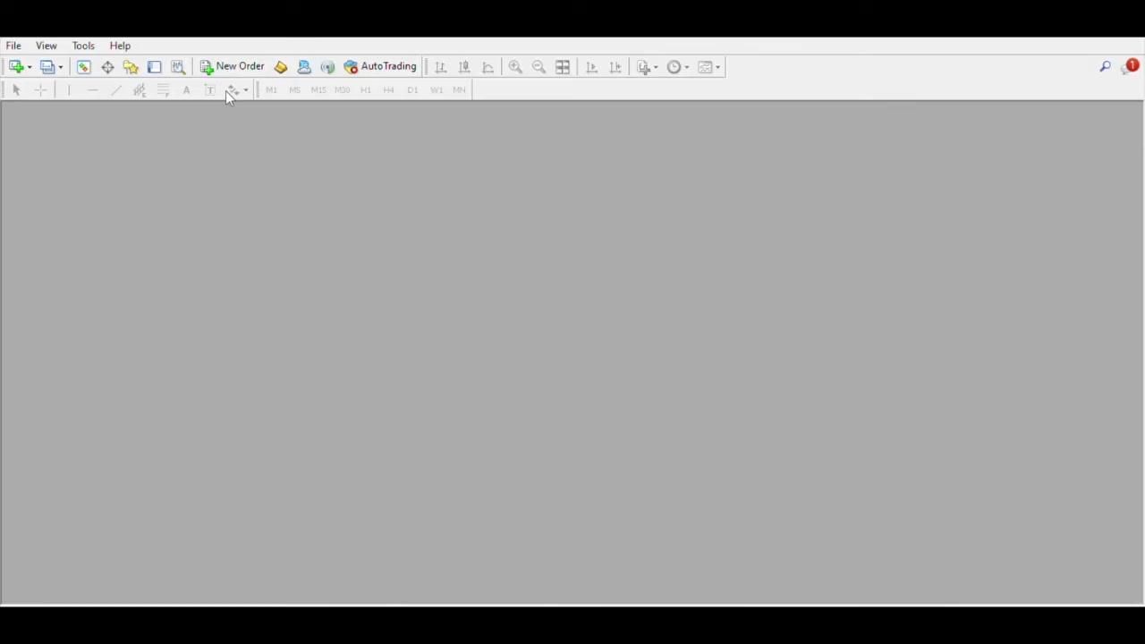
# Step: Open the Strategy Tester, enlarge its panel, and select the Daily Breakout.ex4 expert advisor
pyautogui.click(177, 64)
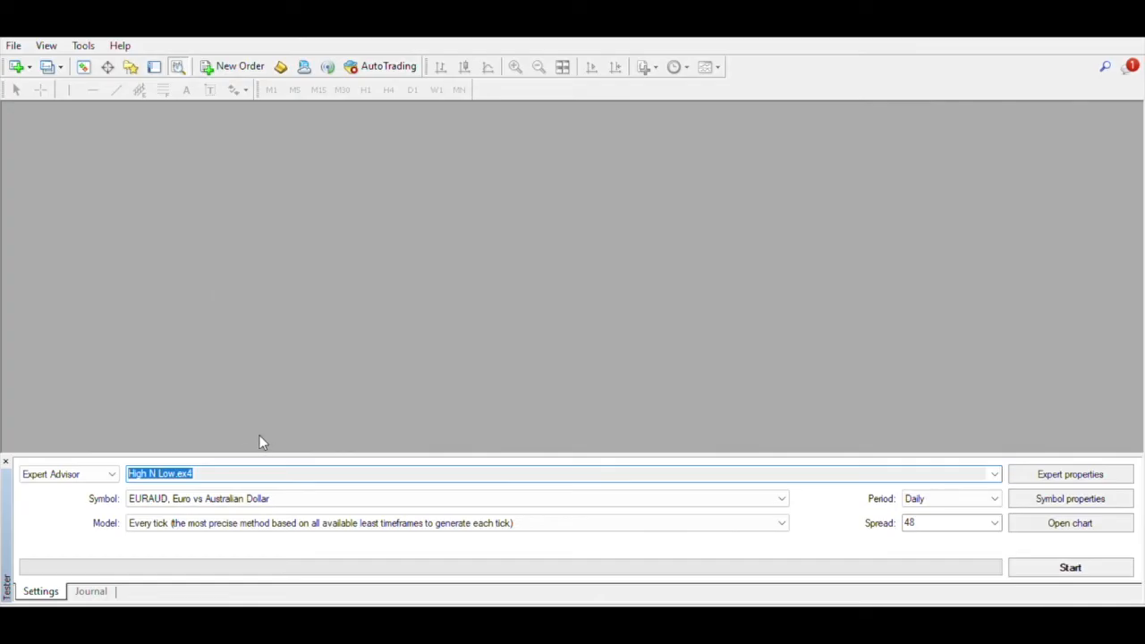
pyautogui.moveTo(261, 447); pyautogui.dragTo(253, 133)
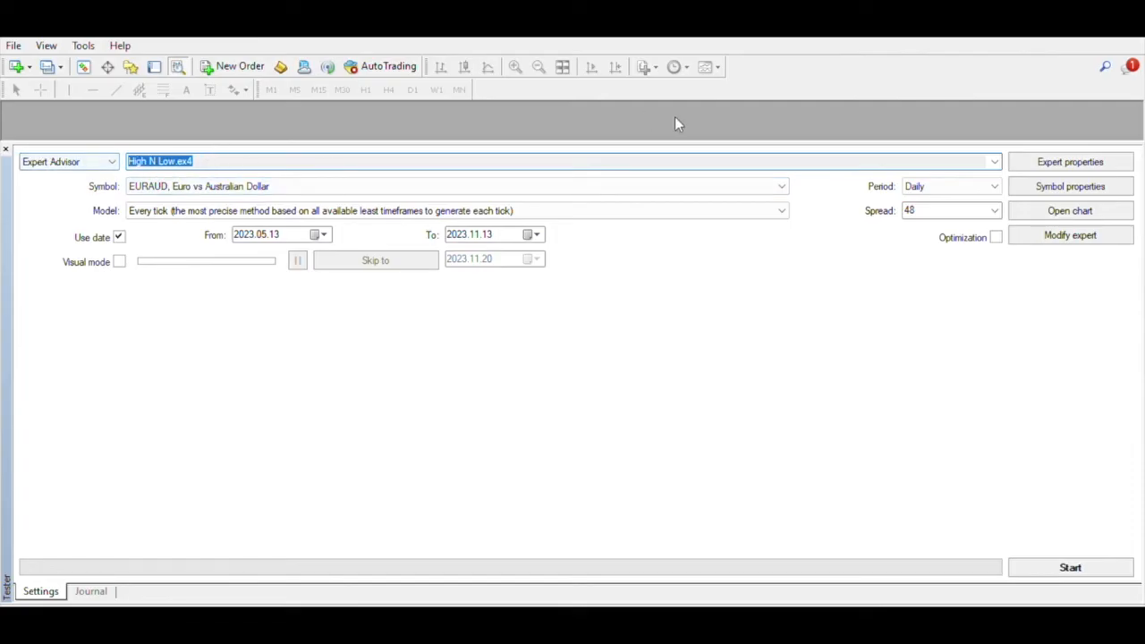
pyautogui.click(993, 153)
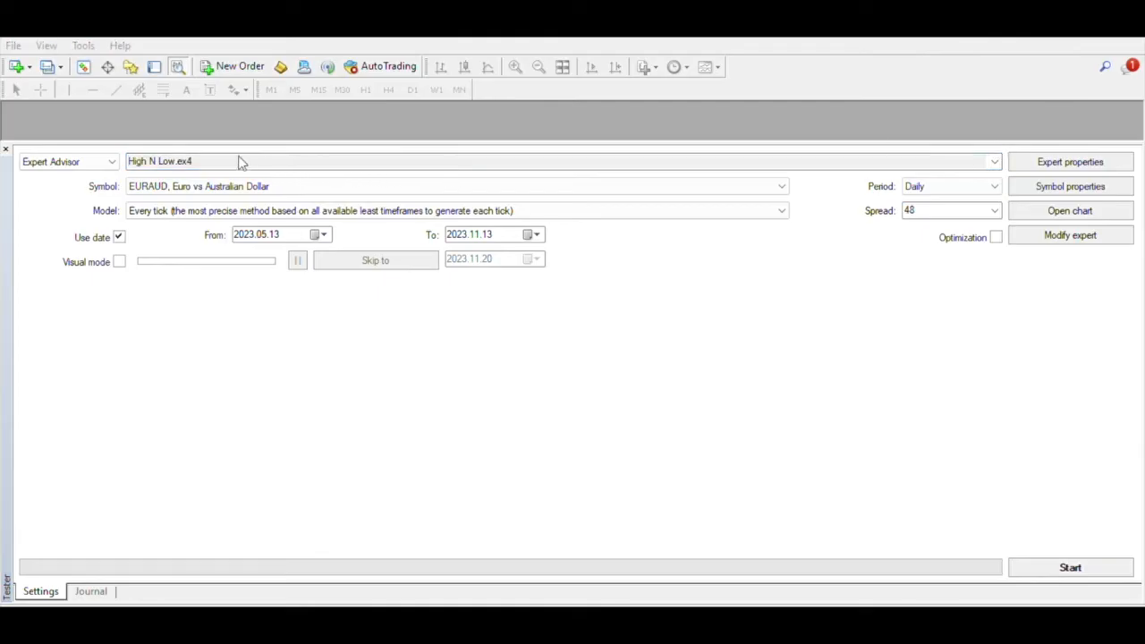
pyautogui.click(191, 165)
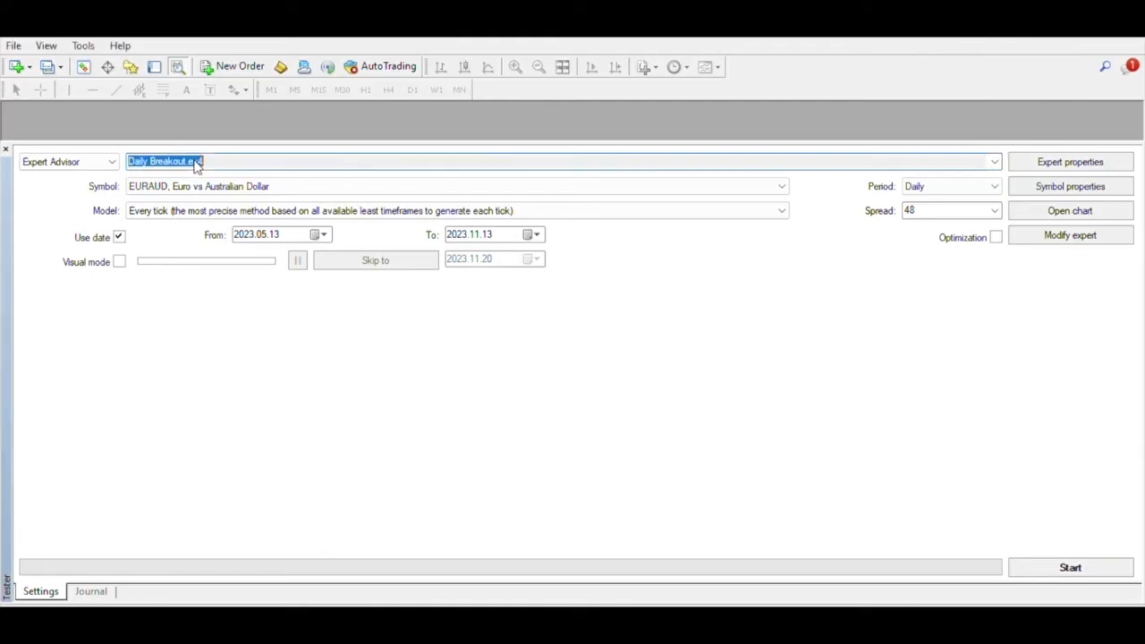
# Step: Set the tester symbol to EURUSD, Euro vs US Dollar, keeping the Every tick model
pyautogui.click(160, 180)
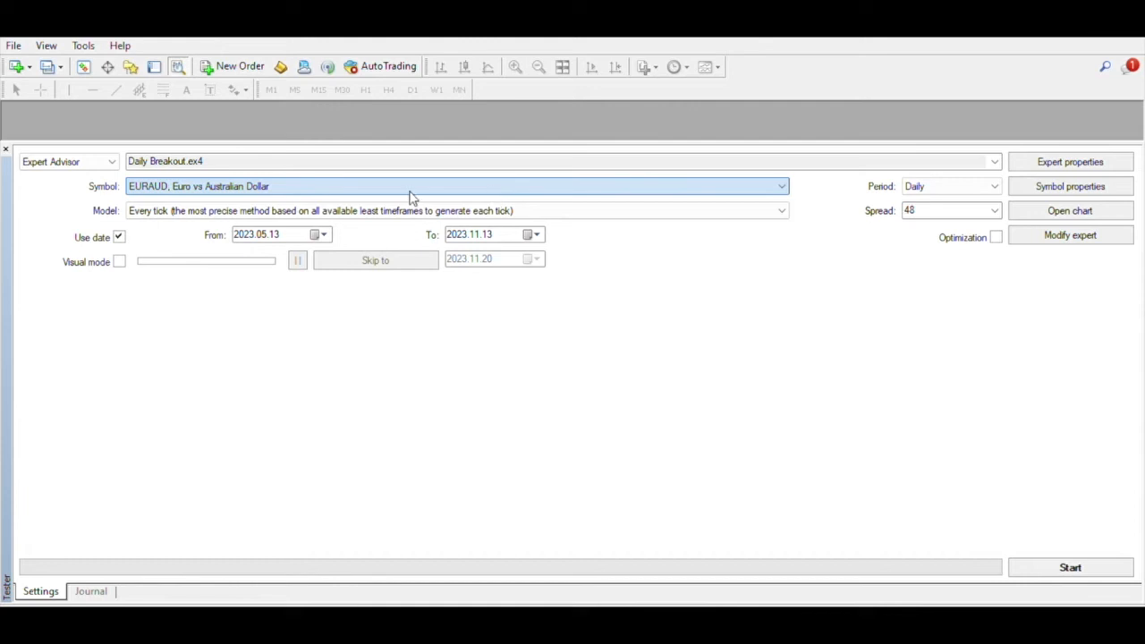
pyautogui.click(177, 196)
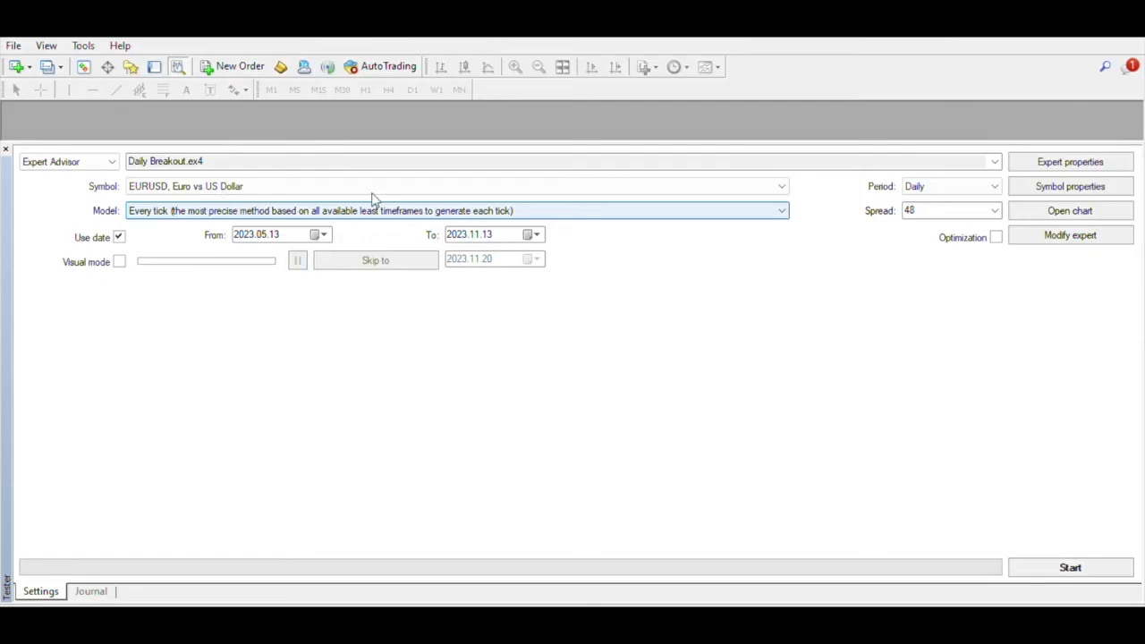
pyautogui.click(745, 208)
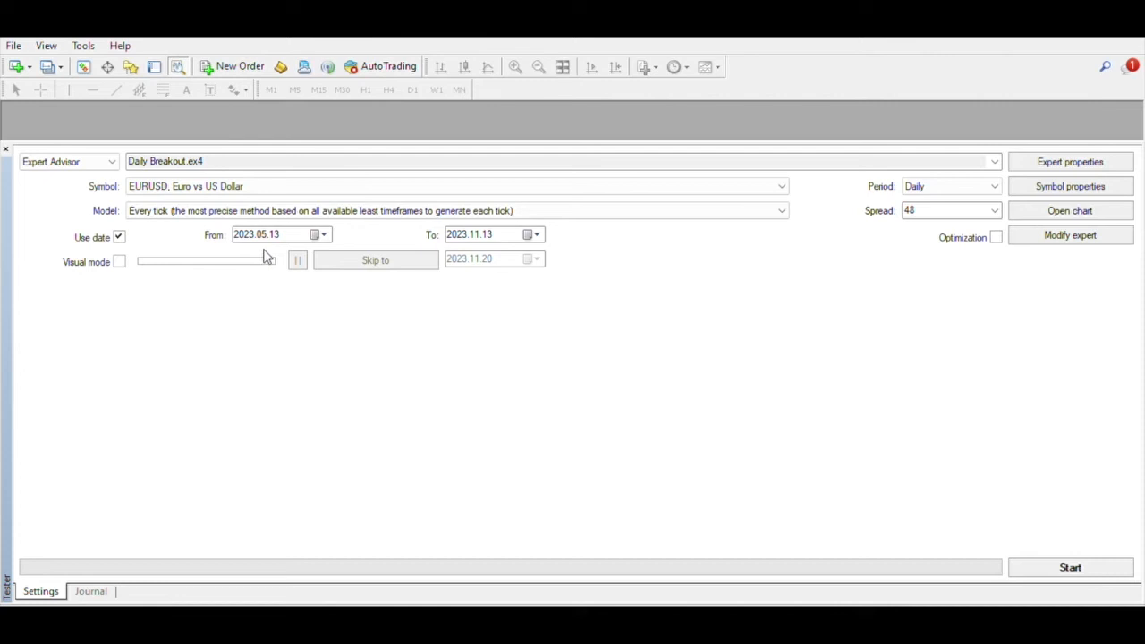
# Step: Set the test date range from 2023.01.01 to 2023.06.01
pyautogui.click(241, 229)
pyautogui.click(259, 229)
pyautogui.write('0101')
pyautogui.click(246, 226)
pyautogui.click(474, 231)
pyautogui.click(455, 229)
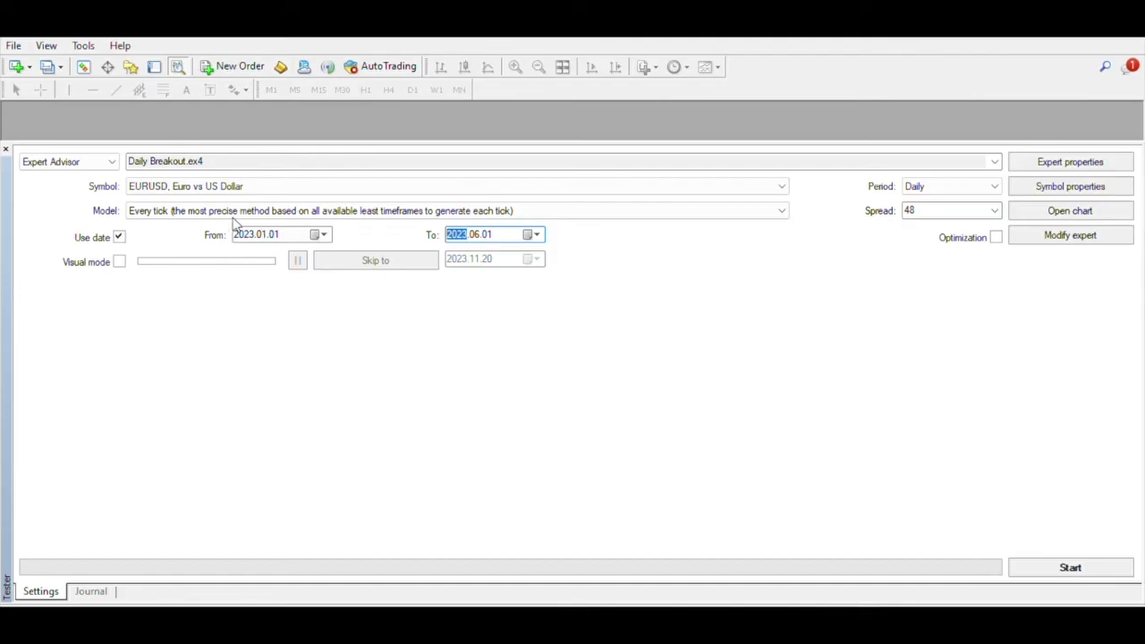
pyautogui.click(322, 229)
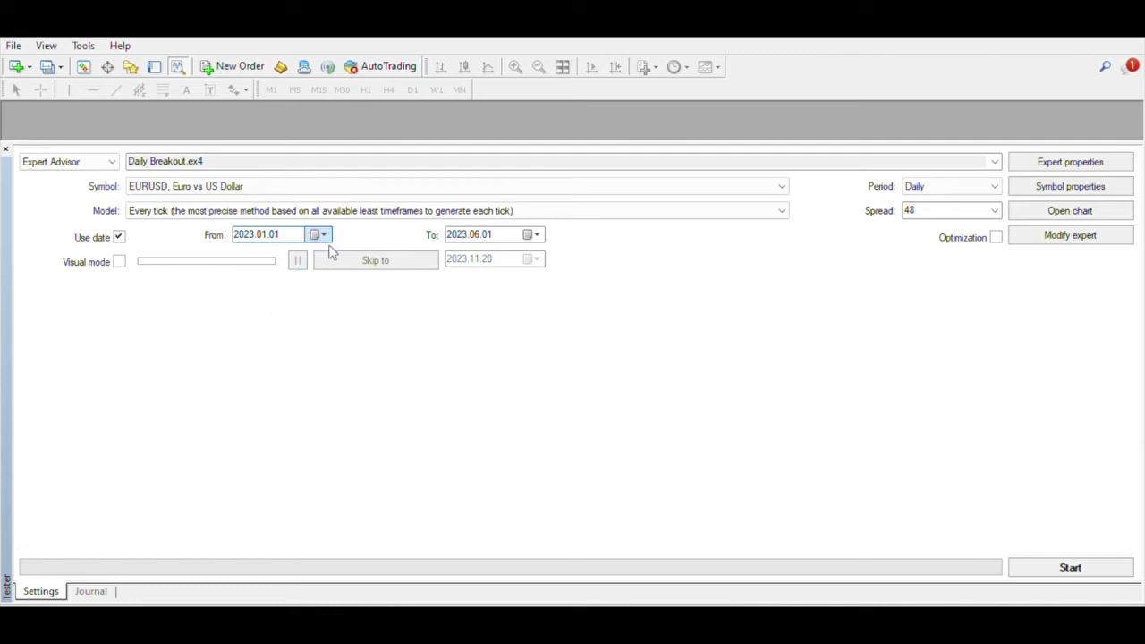
pyautogui.click(325, 227)
# Step: Enable visual mode, set the spread to Current, and resize the tester panel
pyautogui.click(119, 259)
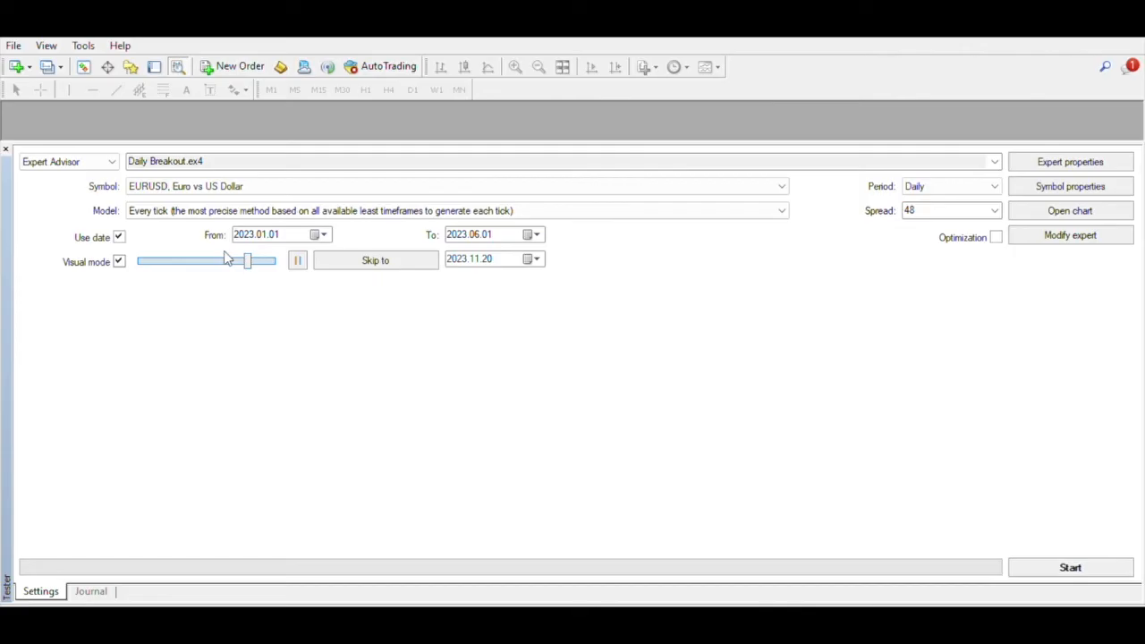
pyautogui.click(296, 258)
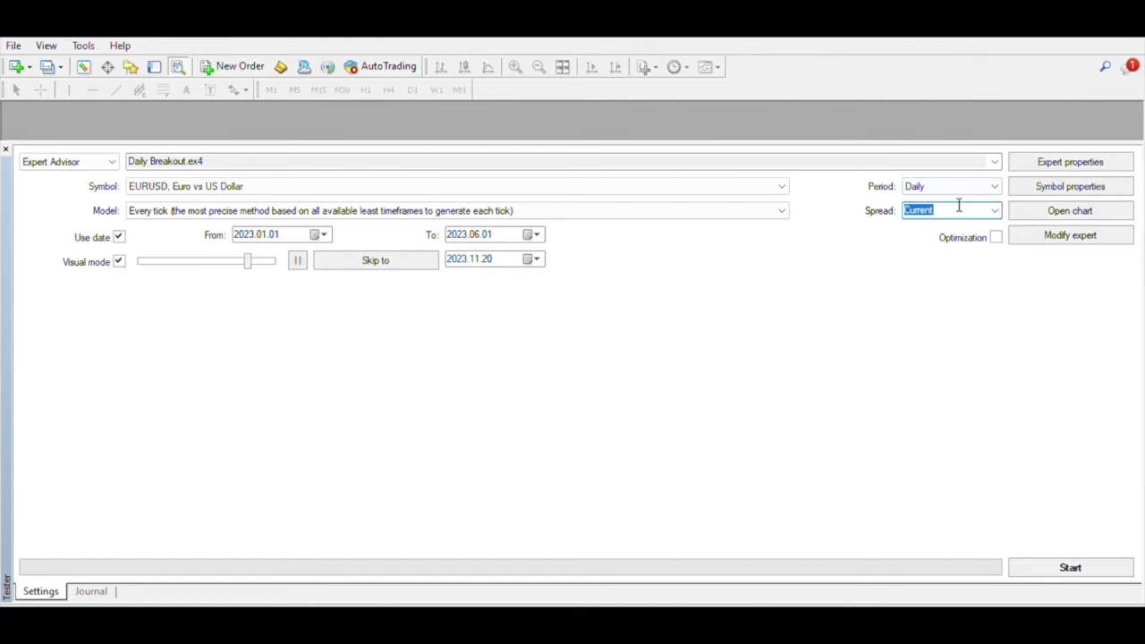
pyautogui.moveTo(883, 134); pyautogui.dragTo(882, 314)
pyautogui.moveTo(785, 311); pyautogui.dragTo(787, 385)
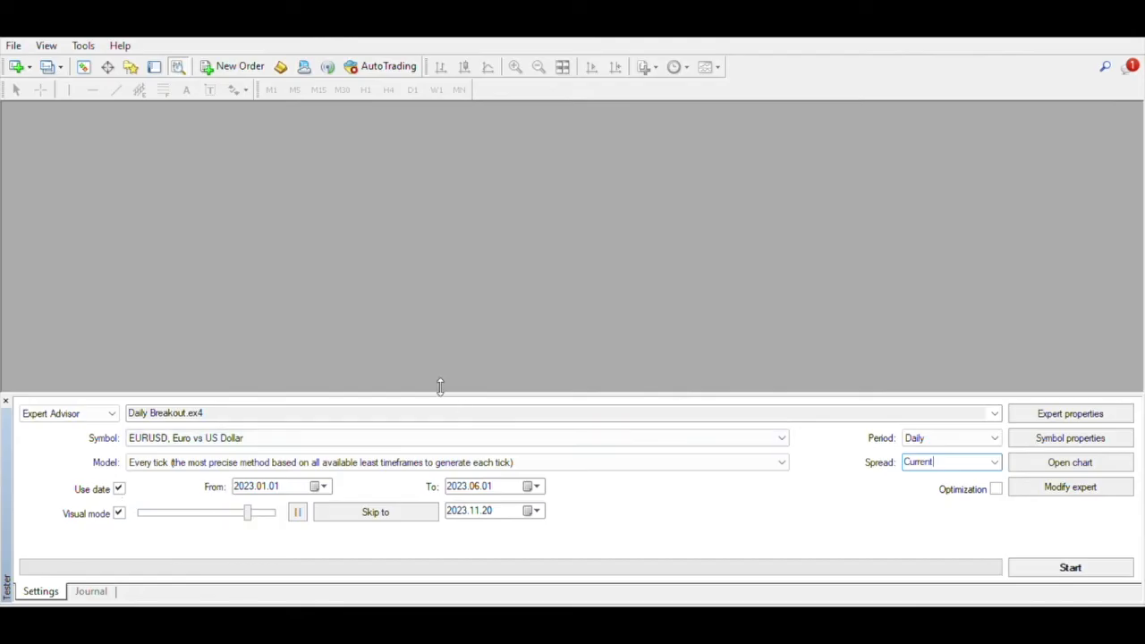
pyautogui.moveTo(438, 388)
pyautogui.mouseDown()
pyautogui.moveTo(447, 468)
pyautogui.moveTo(444, 407)
pyautogui.mouseUp()
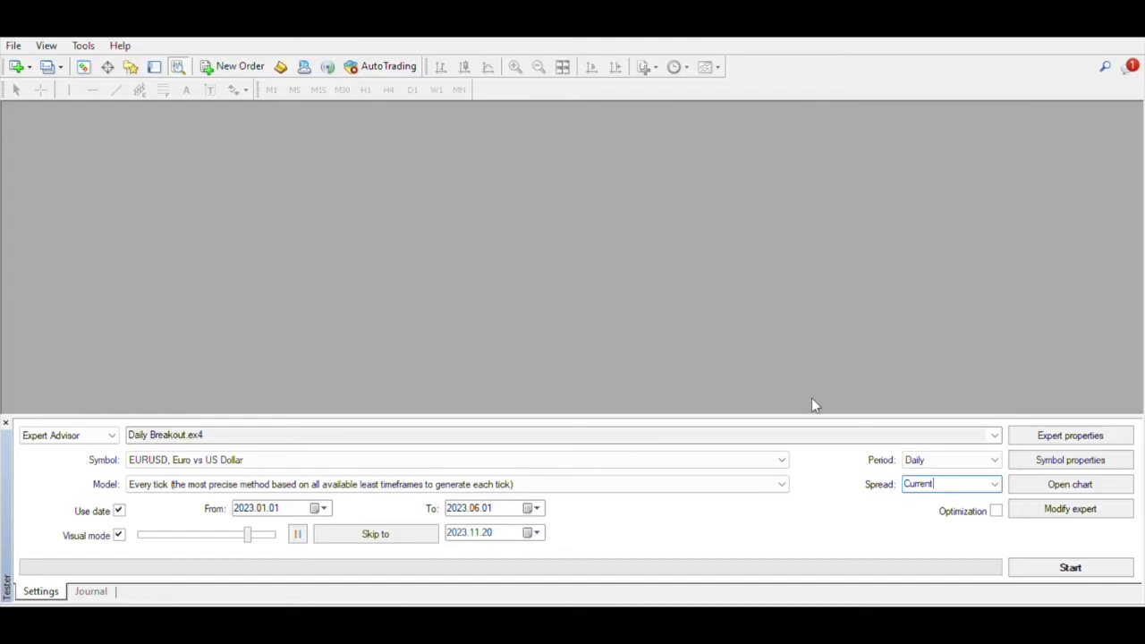
# Step: Start the visual backtest, raise the playback speed to maximum, and zoom in on the chart
pyautogui.click(1039, 556)
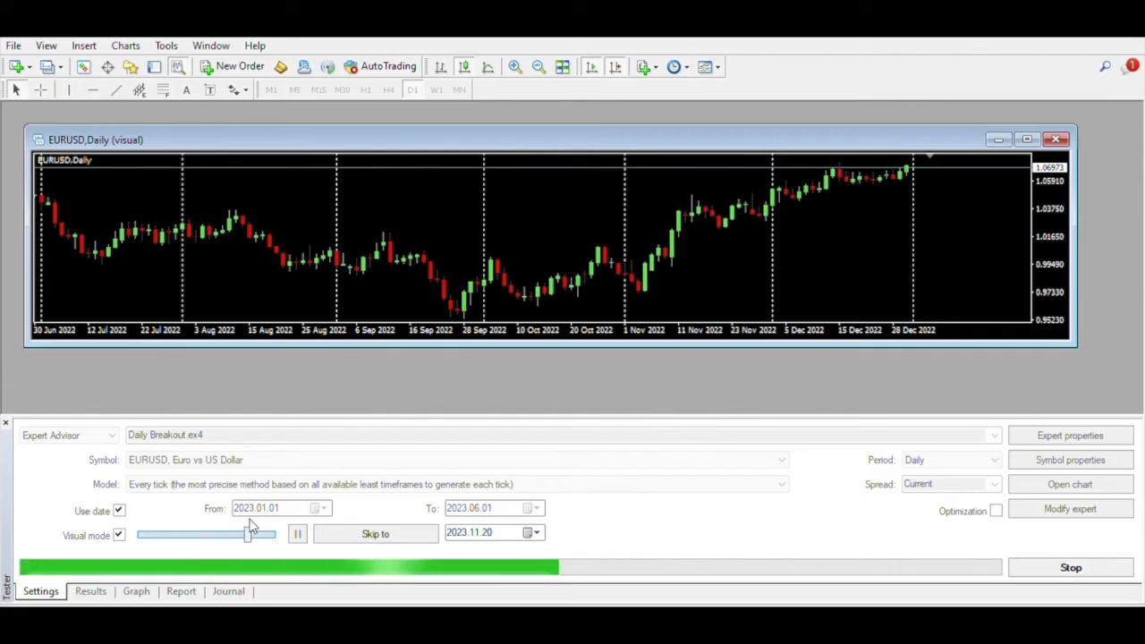
pyautogui.moveTo(252, 528); pyautogui.dragTo(286, 528)
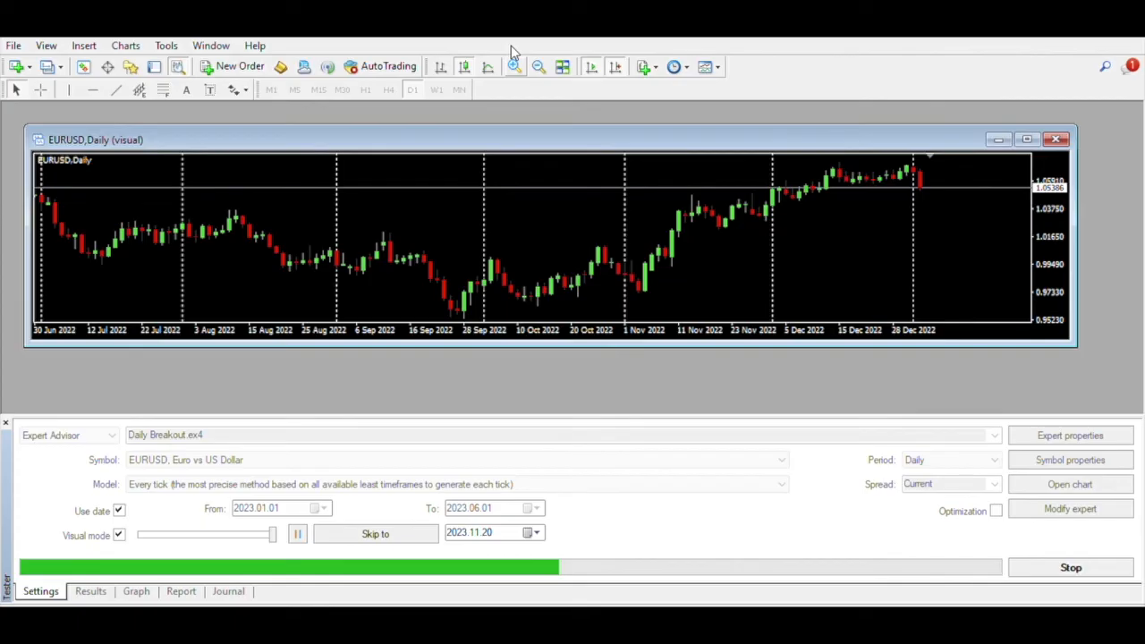
pyautogui.press('+')
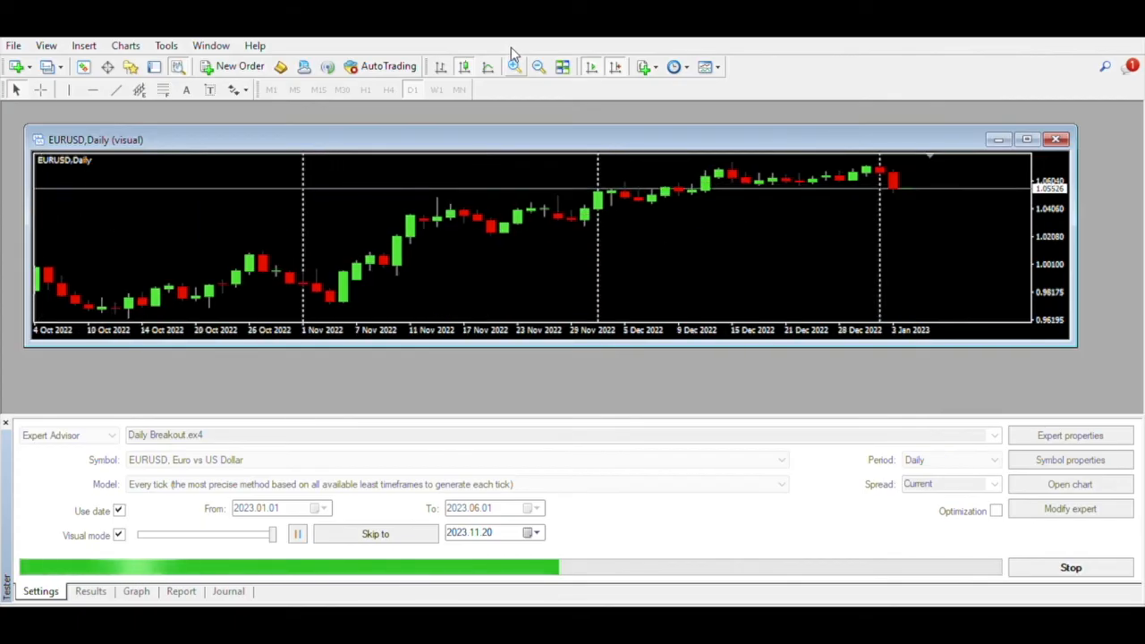
pyautogui.click(514, 65)
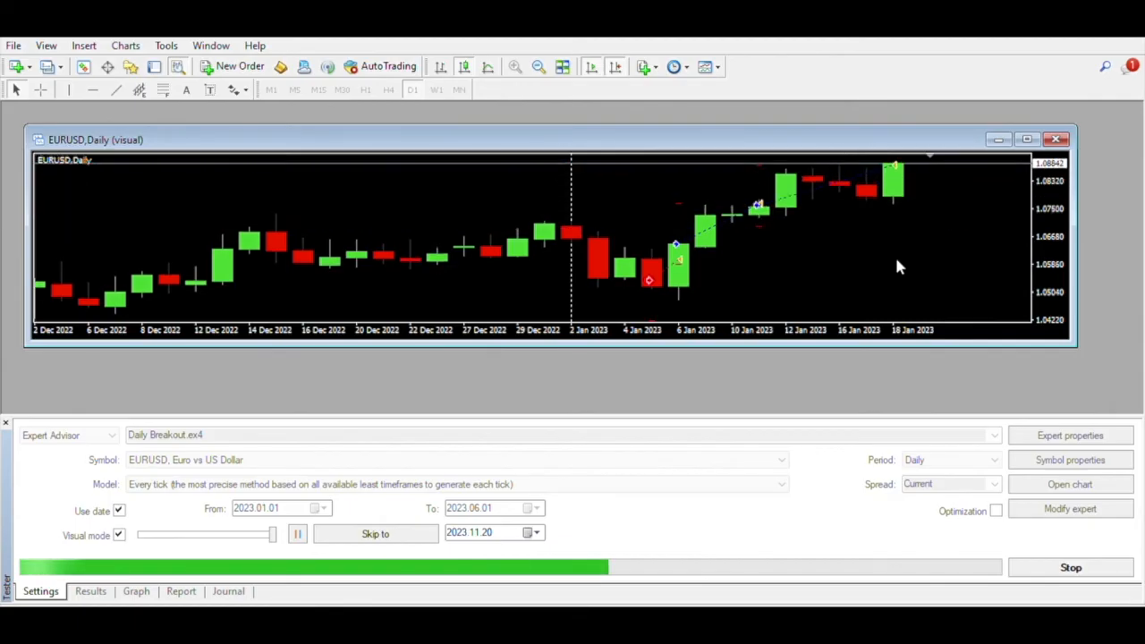
# Step: Stop the backtest and review its Results, Graph and Report tabs before returning to Settings
pyautogui.click(1054, 562)
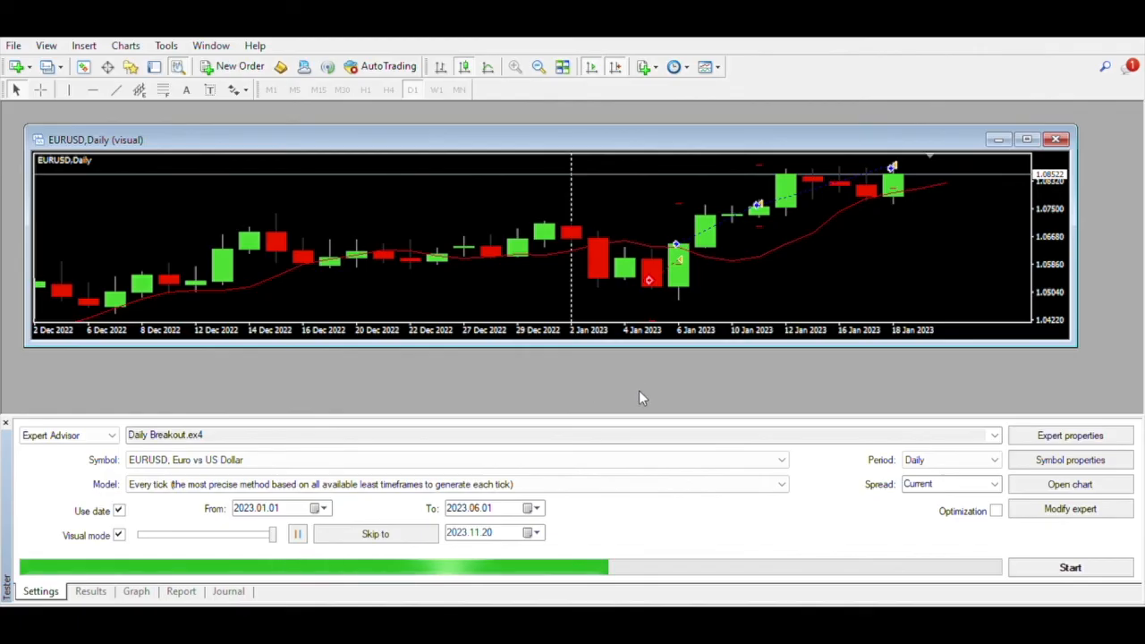
pyautogui.moveTo(644, 409); pyautogui.dragTo(620, 199)
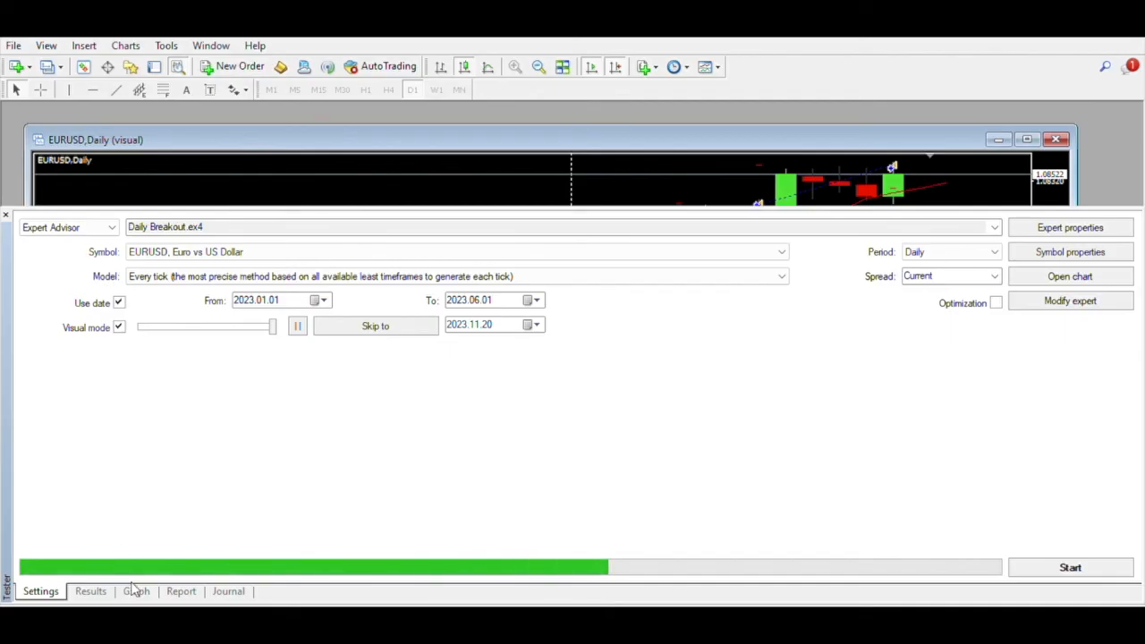
pyautogui.click(93, 590)
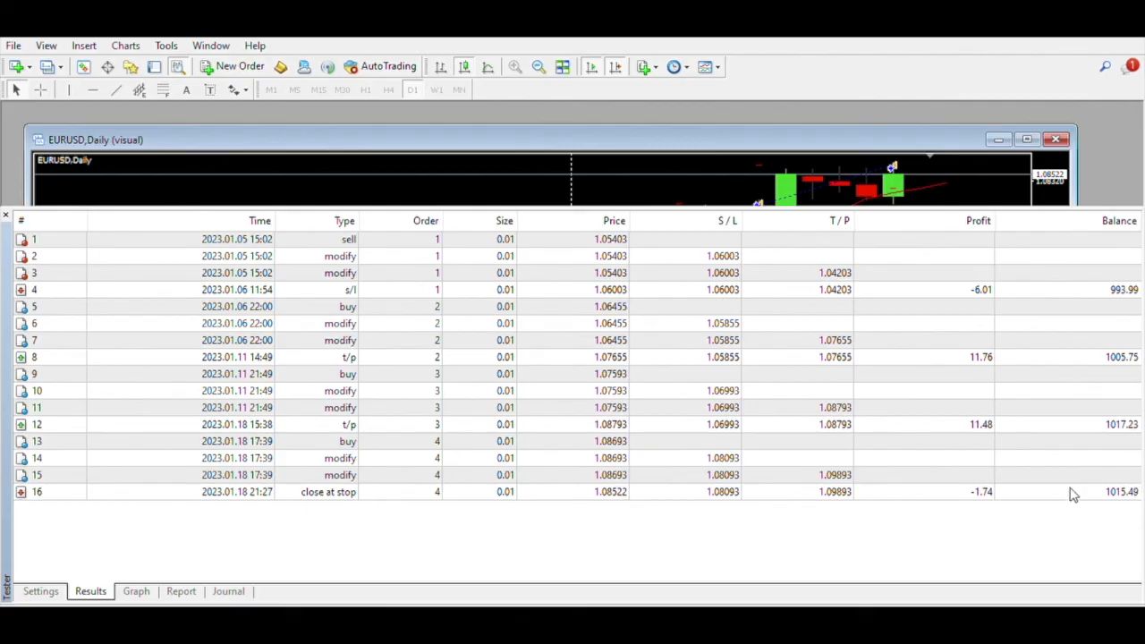
pyautogui.click(132, 586)
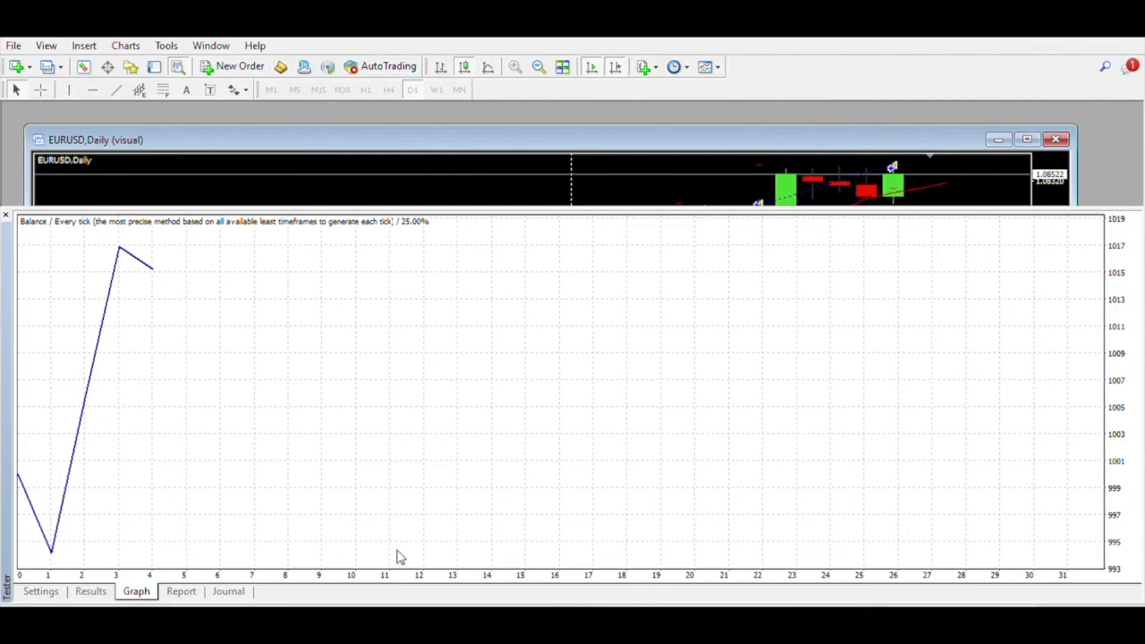
pyautogui.click(184, 589)
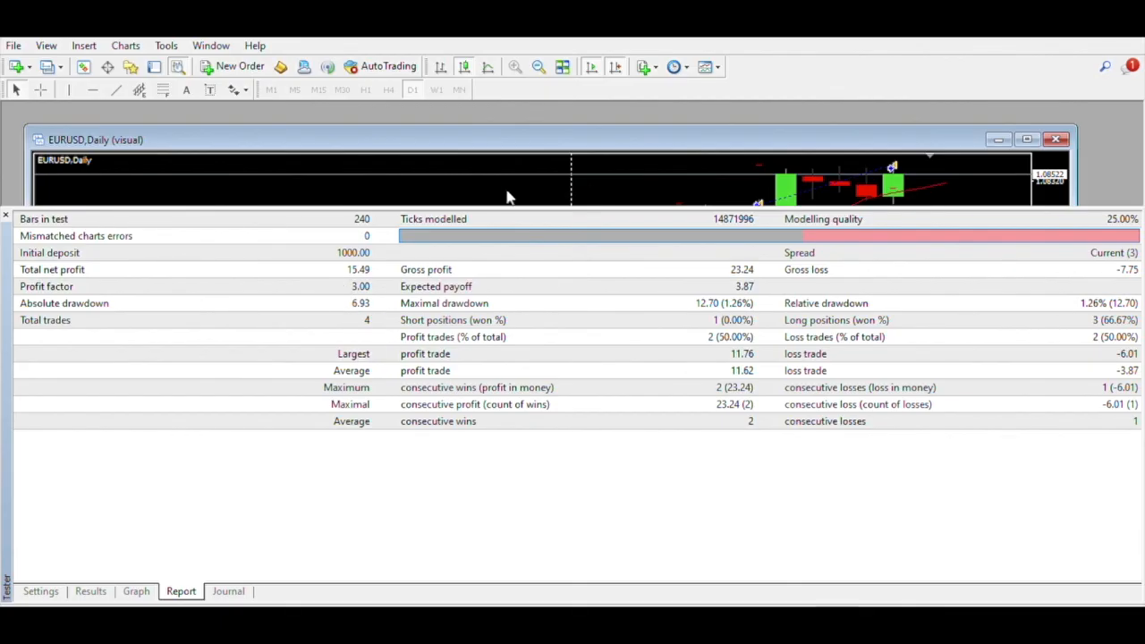
pyautogui.click(45, 588)
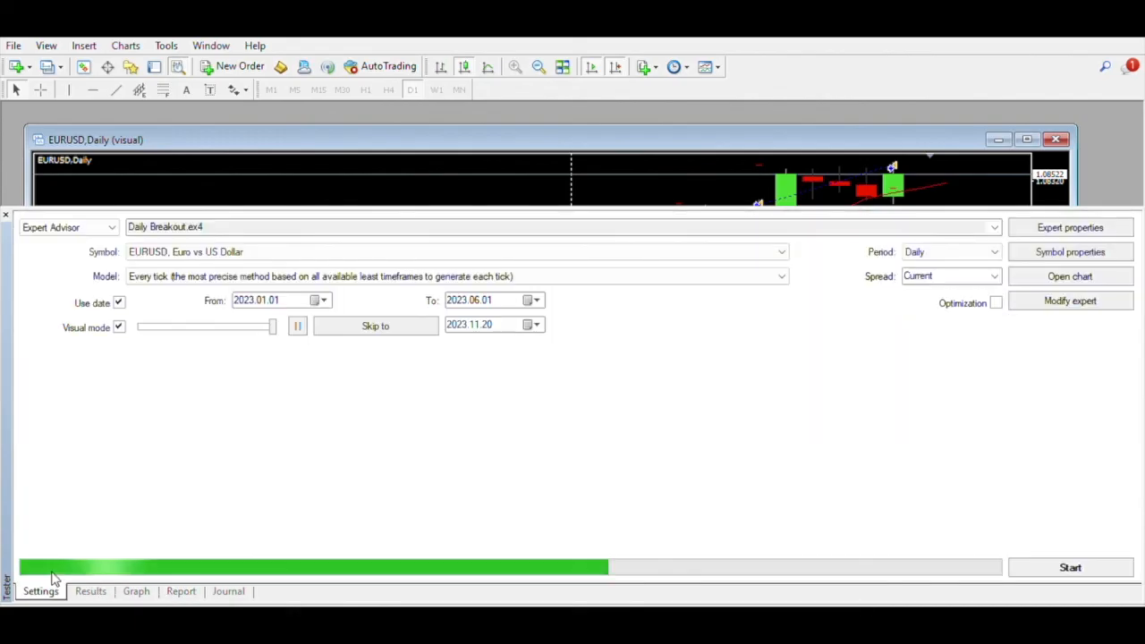